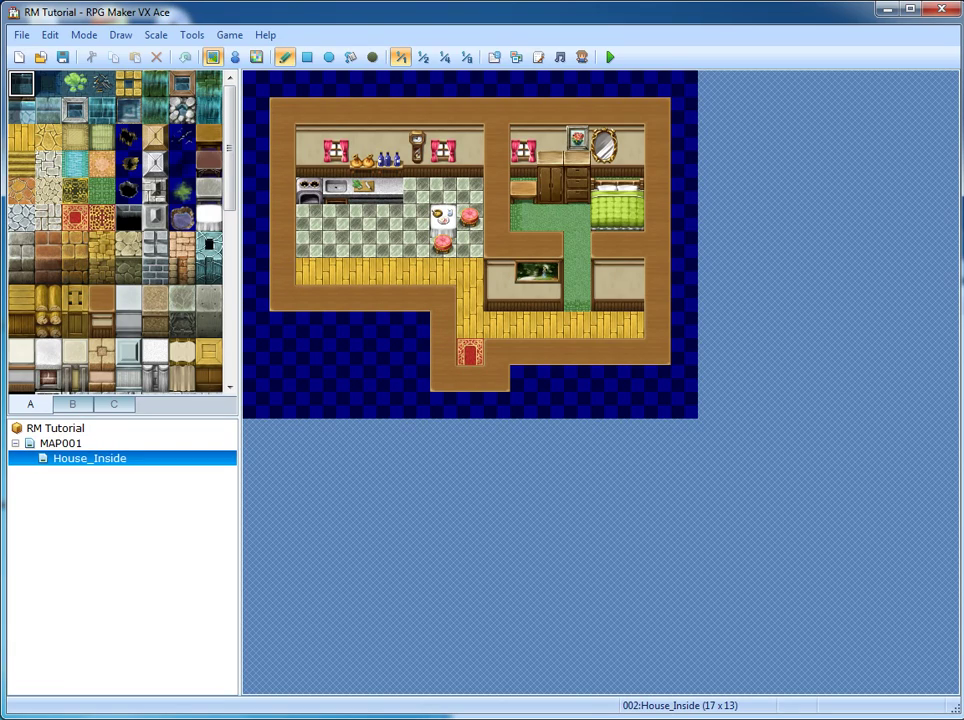
Create a new map named house_map under House_Inside with the 002:Exterior tileset
{"action": "right_click", "coordinate": [92, 460]}
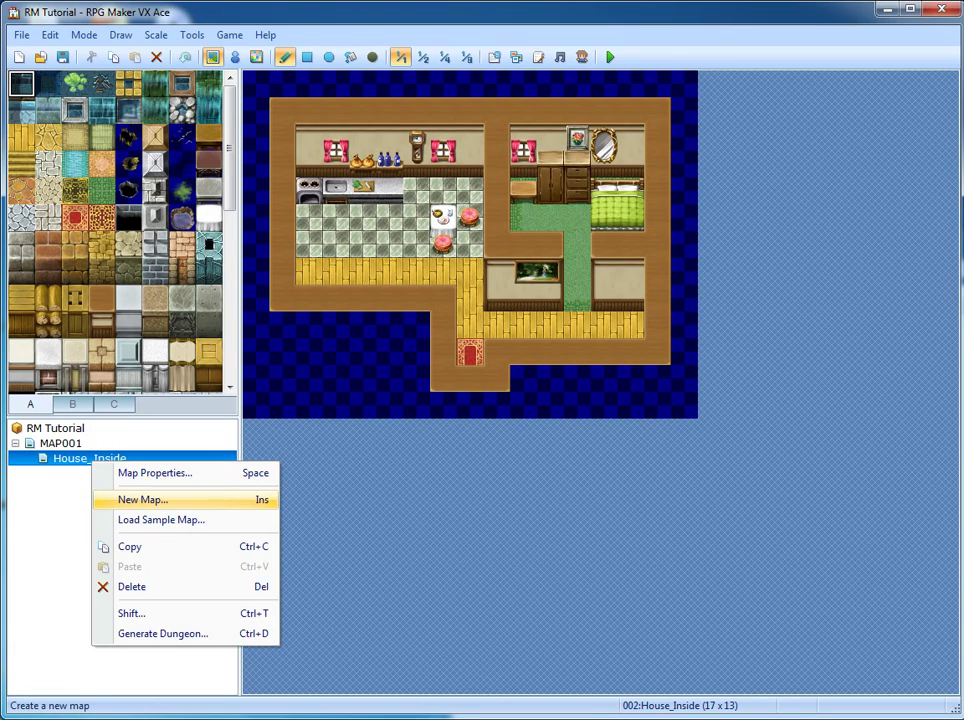
{"action": "left_click", "coordinate": [143, 499]}
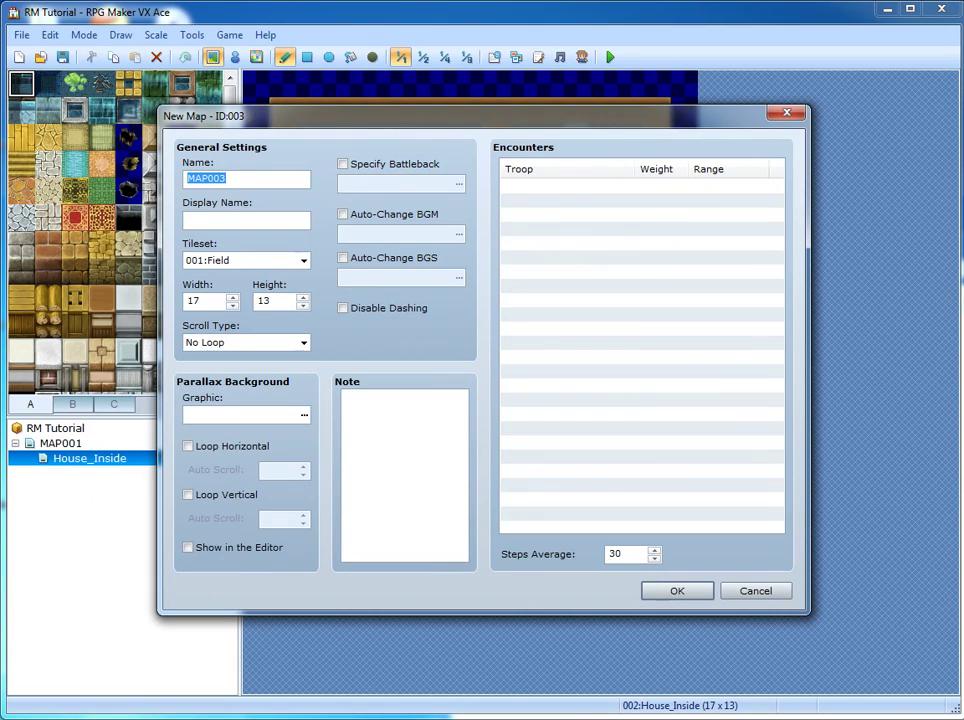
{"action": "type", "text": "house_map"}
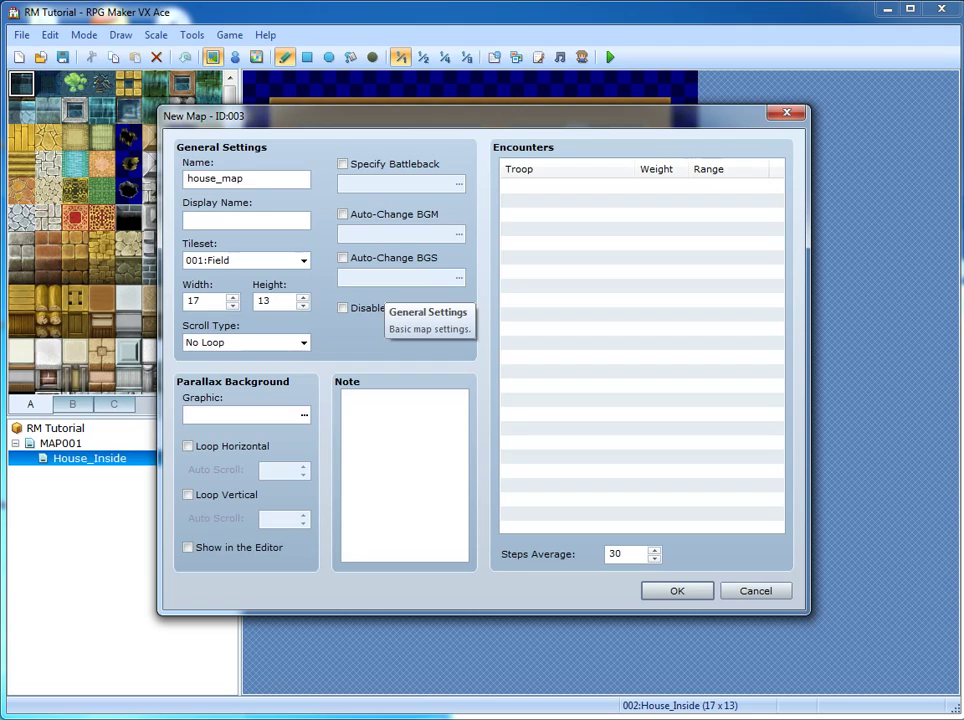
{"action": "left_click", "coordinate": [303, 260]}
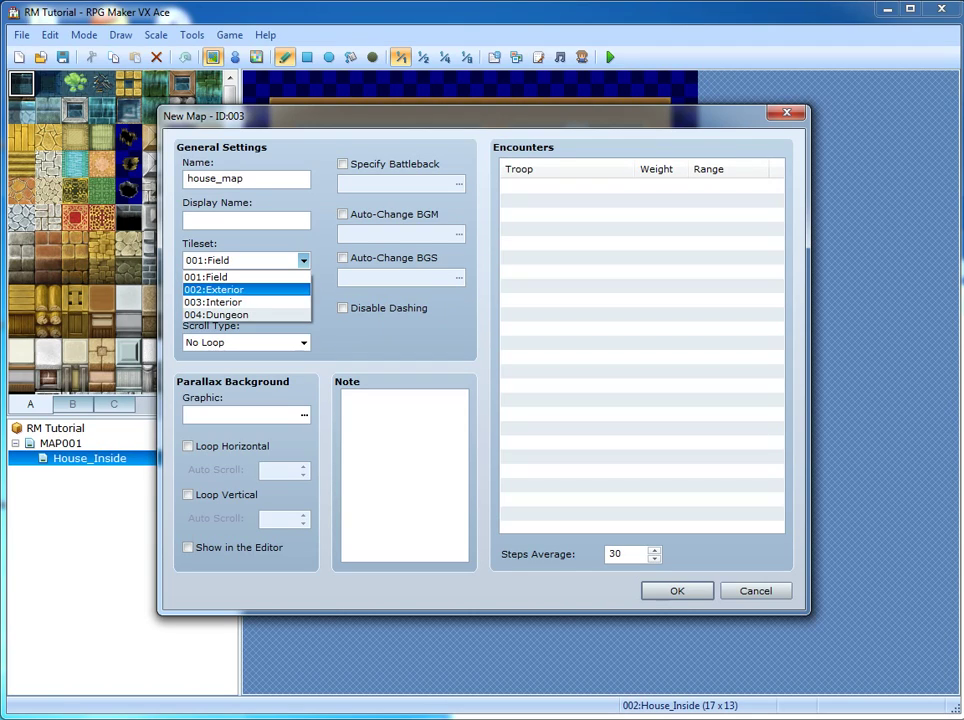
{"action": "left_click", "coordinate": [215, 290]}
{"action": "left_click", "coordinate": [677, 591]}
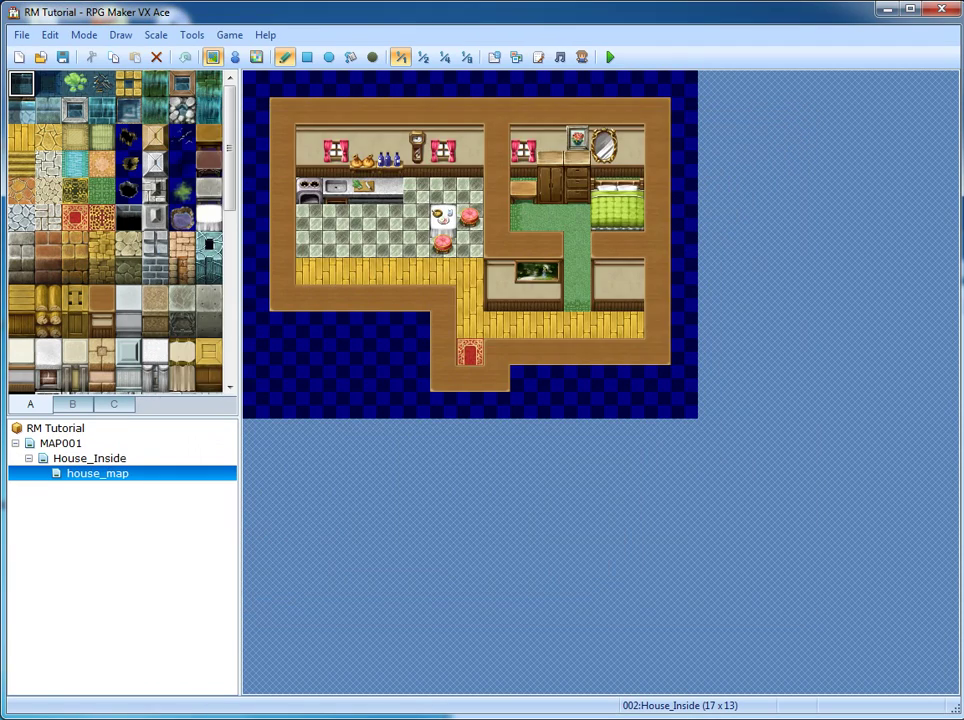
Fill house_map with grass and draw a one-tile-wide dirt path down column 7 to the map's lower edge
{"action": "left_click", "coordinate": [21, 137]}
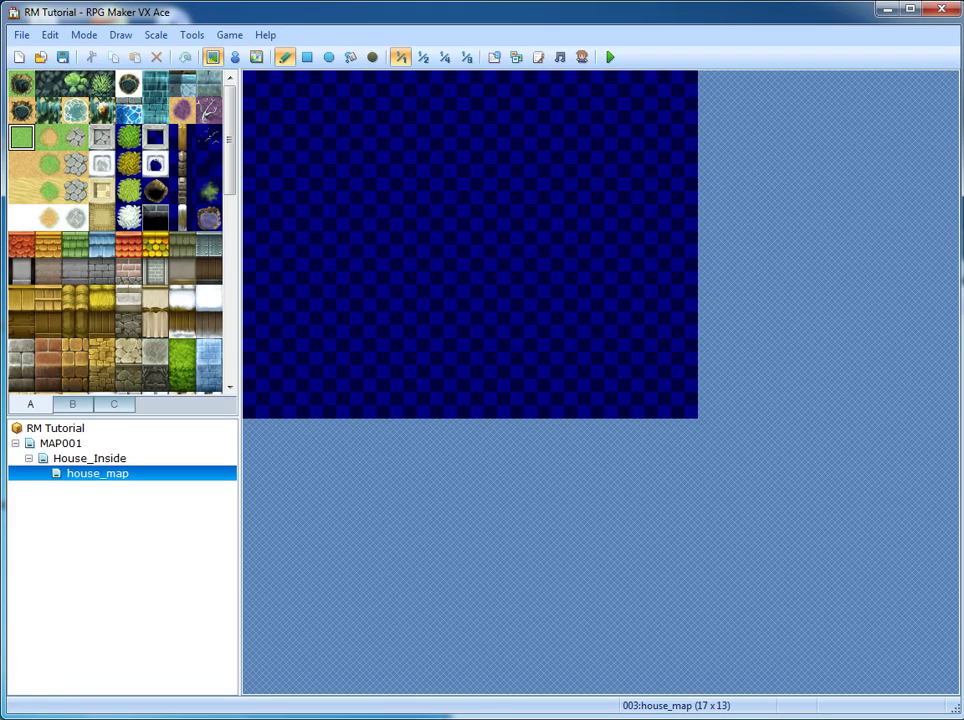
{"action": "left_click", "coordinate": [350, 57]}
{"action": "left_click", "coordinate": [309, 164]}
{"action": "left_click", "coordinate": [307, 57]}
{"action": "left_click", "coordinate": [48, 137]}
{"action": "left_click_drag", "start_coordinate": [444, 168], "coordinate": [444, 405]}
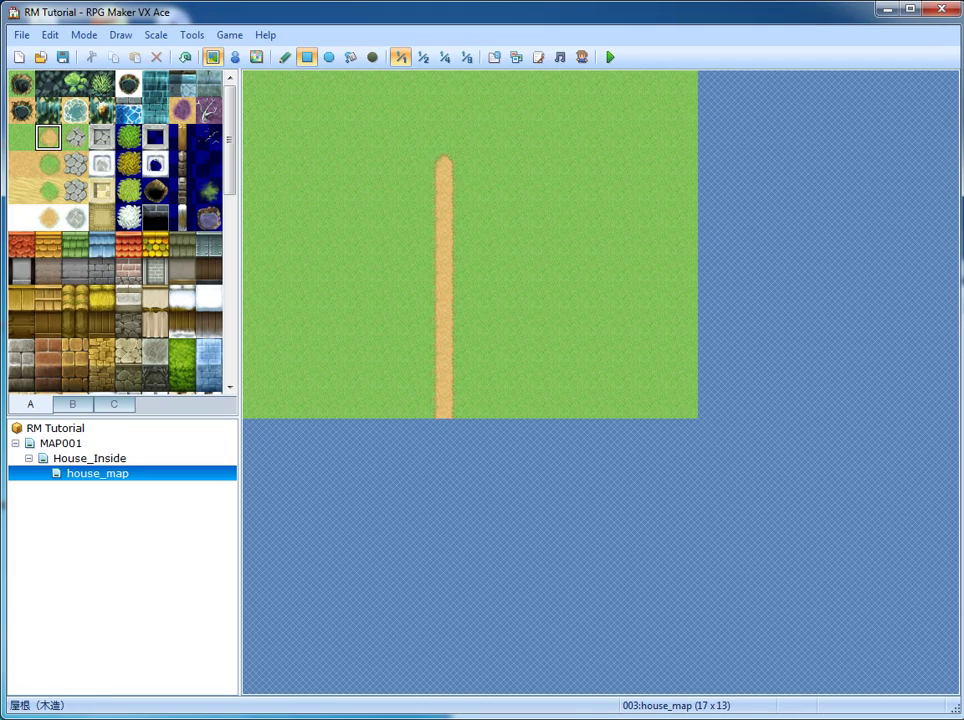
Build a five-tile-wide house over the path's upper end, with a two-tile-high wooden roof above a two-tile-high dark plank wall
{"action": "left_click", "coordinate": [48, 298]}
{"action": "left_click_drag", "start_coordinate": [497, 191], "coordinate": [337, 138]}
{"action": "key", "text": "ctrl+z"}
{"action": "mouse_move", "coordinate": [417, 138]}
{"action": "left_mouse_down"}
{"action": "mouse_move", "coordinate": [470, 165]}
{"action": "mouse_move", "coordinate": [497, 165]}
{"action": "mouse_move", "coordinate": [390, 138]}
{"action": "left_mouse_up"}
{"action": "left_click", "coordinate": [48, 323]}
{"action": "left_click_drag", "start_coordinate": [391, 192], "coordinate": [499, 219]}
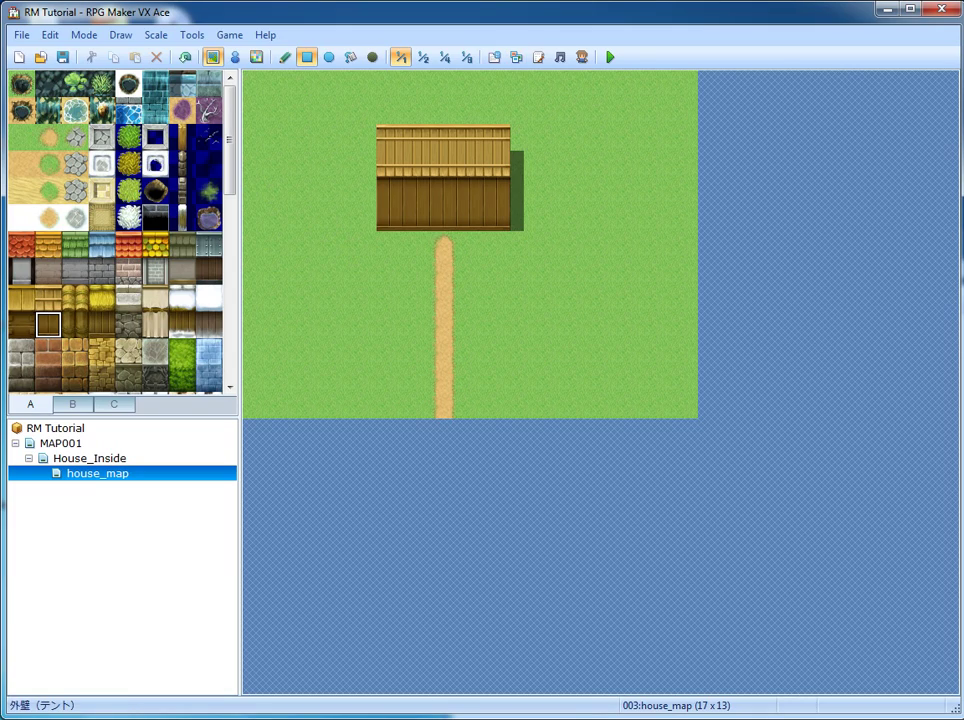
Place a black doorway tile at the middle of the wall's base at (007,005) and switch to event editing mode
{"action": "scroll", "coordinate": [128, 270], "scroll_direction": "down", "scroll_amount": 2}
{"action": "scroll", "coordinate": [128, 270], "scroll_direction": "down", "scroll_amount": 4}
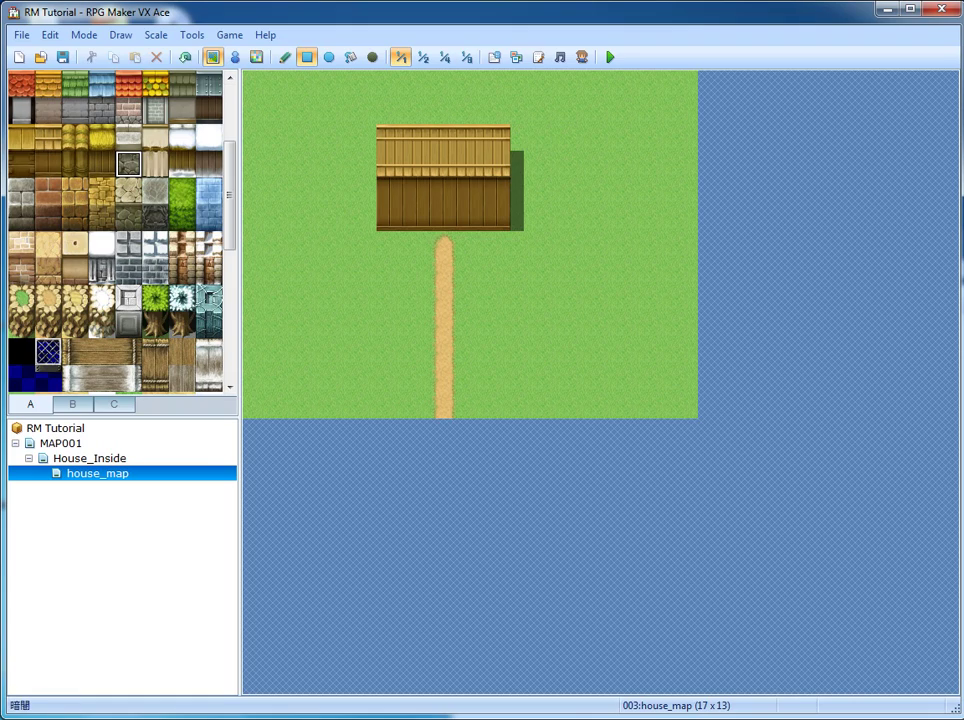
{"action": "left_click", "coordinate": [21, 351]}
{"action": "left_click", "coordinate": [443, 217]}
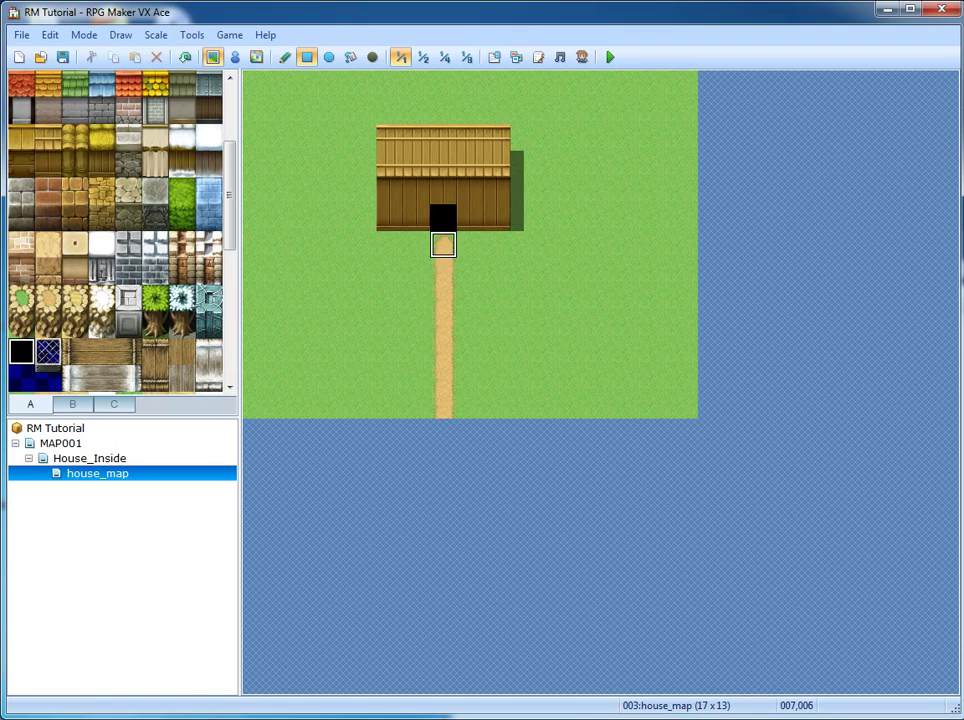
{"action": "left_click", "coordinate": [235, 57]}
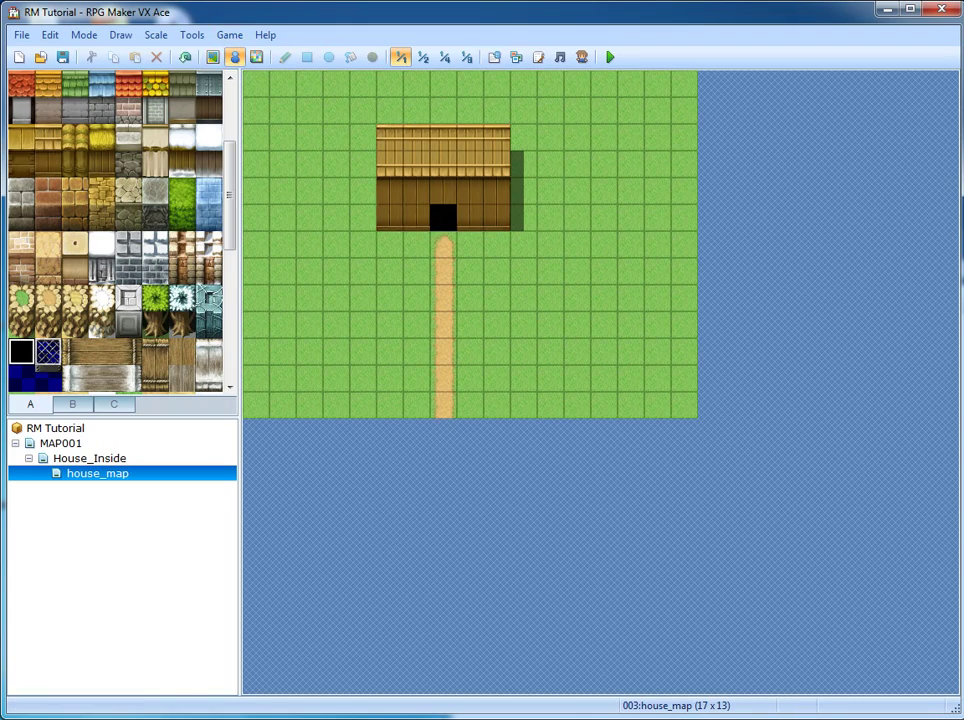
{"action": "right_click", "coordinate": [460, 237]}
{"action": "mouse_move", "coordinate": [534, 357]}
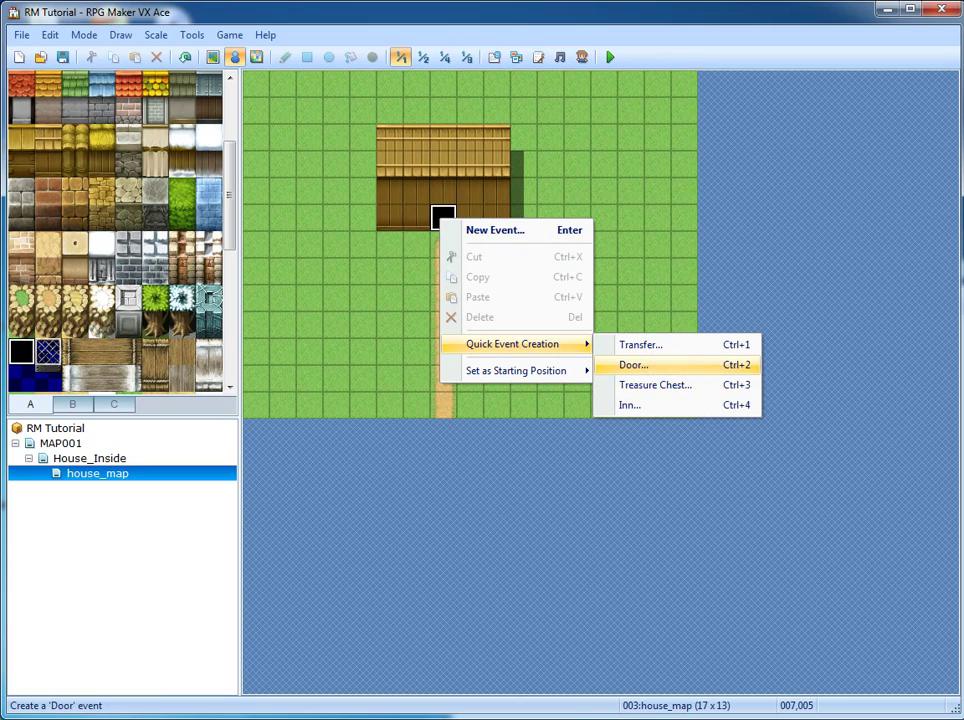
{"action": "left_click", "coordinate": [638, 364]}
{"action": "left_click", "coordinate": [462, 437]}
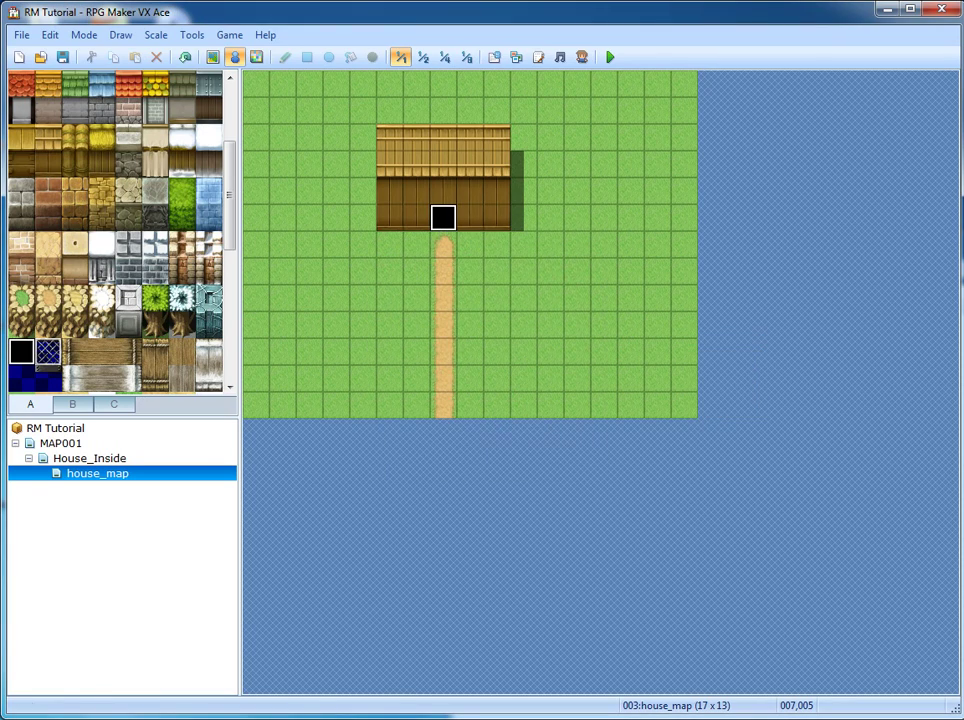
Start a quick Door event on the black doorway tile at (007,005)
{"action": "right_click", "coordinate": [441, 224]}
{"action": "mouse_move", "coordinate": [530, 347]}
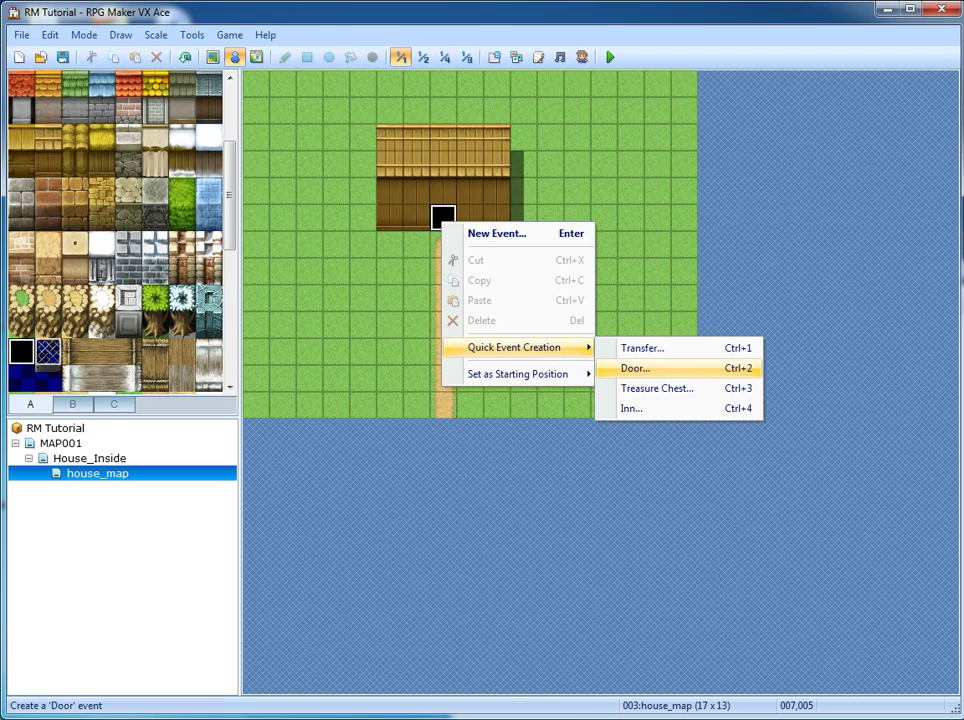
{"action": "left_click", "coordinate": [636, 368]}
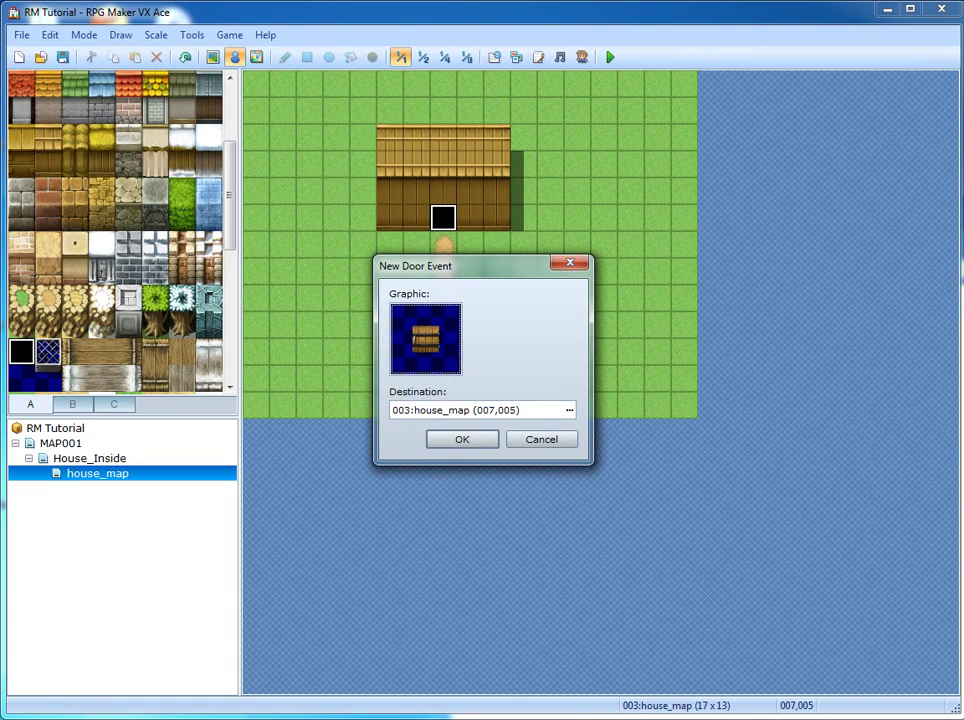
Look through the !Door1, !Door2 and !Door3 graphics for the door event and keep the current graphic
{"action": "left_click", "coordinate": [564, 410]}
{"action": "double_click", "coordinate": [426, 339]}
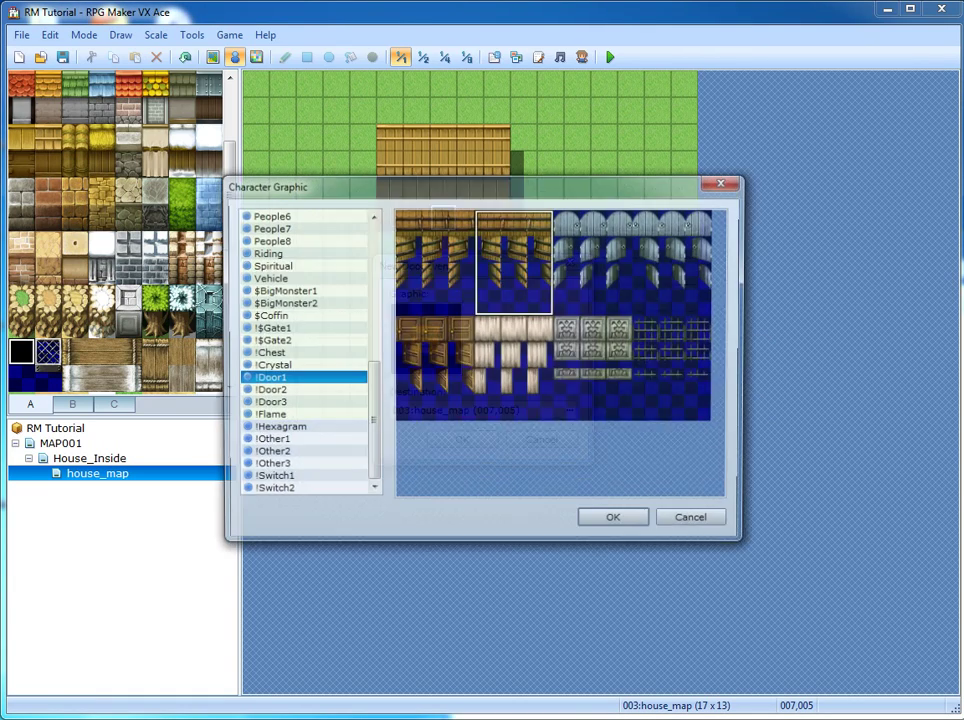
{"action": "left_click", "coordinate": [514, 370]}
{"action": "left_click", "coordinate": [267, 391]}
{"action": "left_click", "coordinate": [267, 404]}
{"action": "left_click", "coordinate": [267, 379]}
{"action": "key", "text": "Escape"}
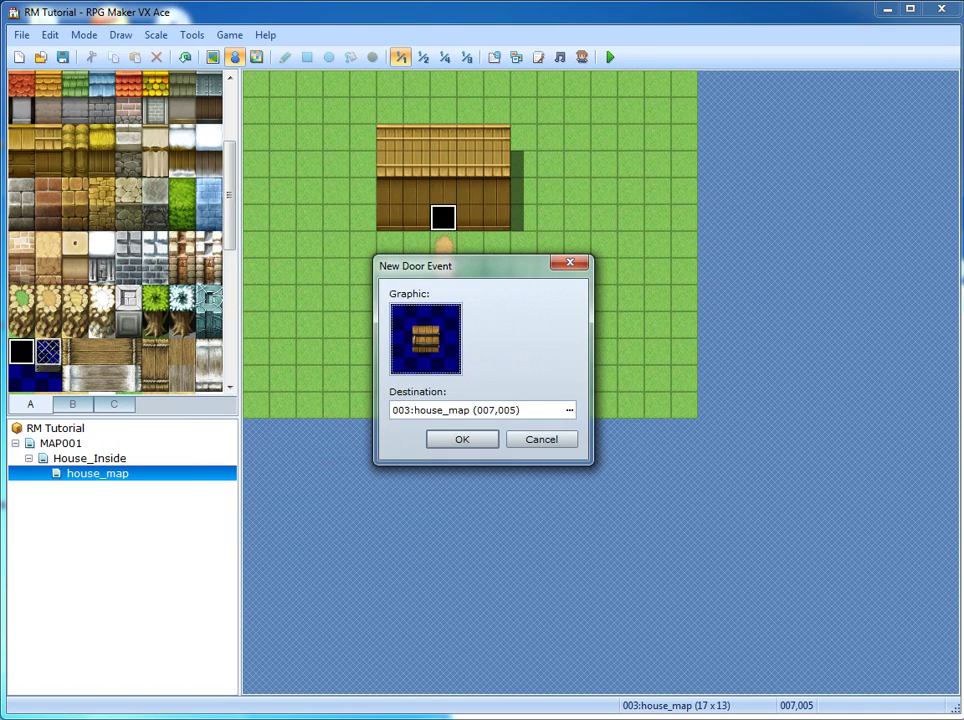
Set the door's destination to House_Inside (008,009), just above the entrance rug, and create the door event
{"action": "left_click", "coordinate": [570, 410]}
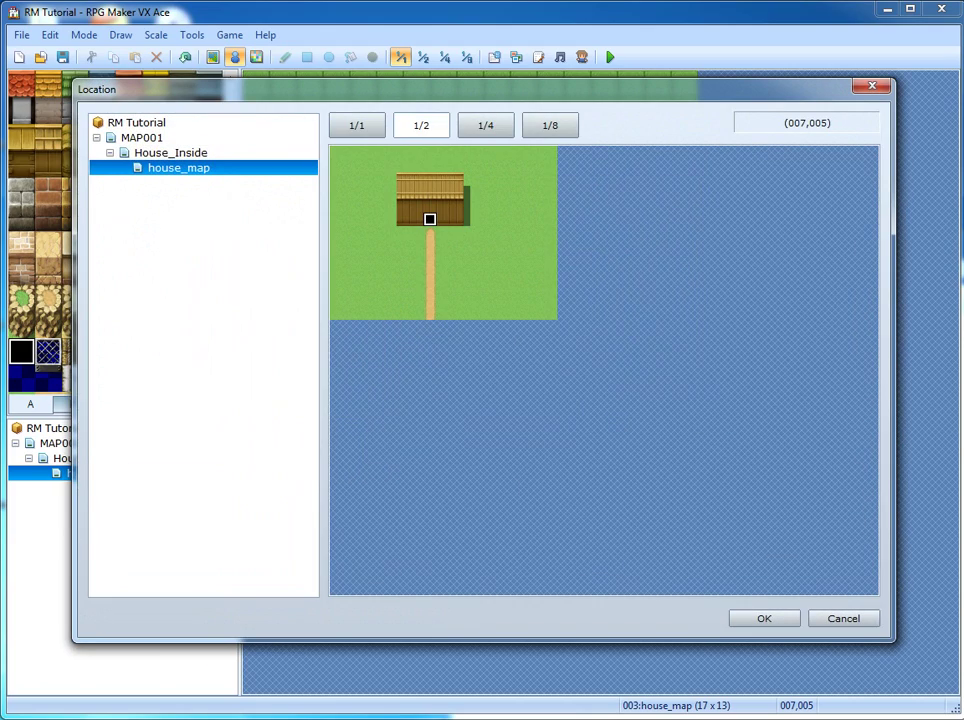
{"action": "left_click", "coordinate": [171, 153]}
{"action": "left_click", "coordinate": [443, 273]}
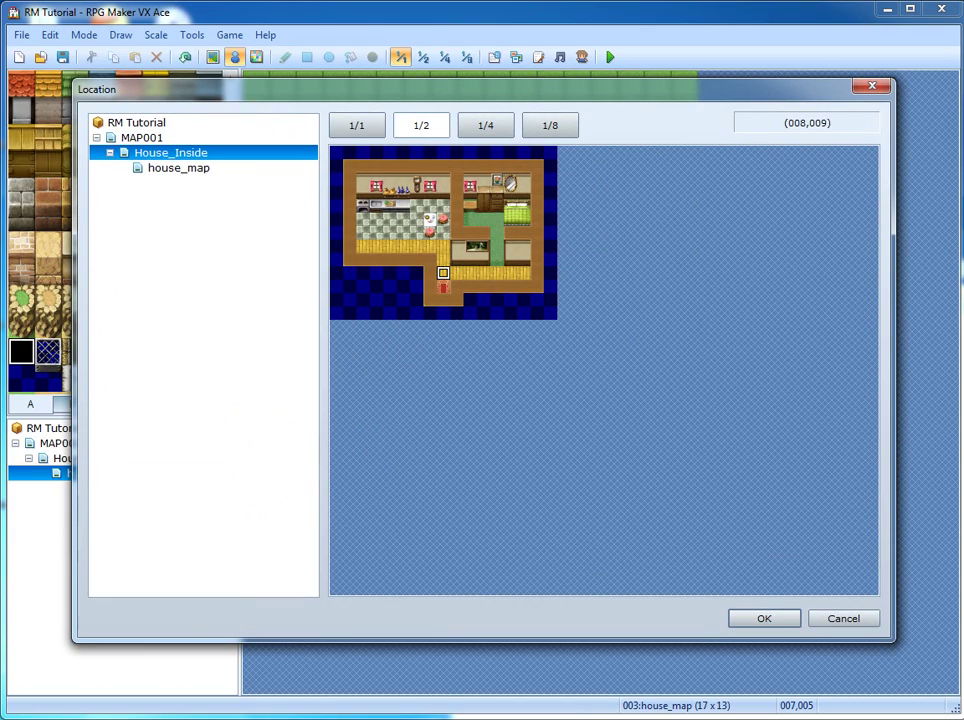
{"action": "left_click", "coordinate": [443, 287]}
{"action": "left_click", "coordinate": [443, 273]}
{"action": "left_click", "coordinate": [764, 618]}
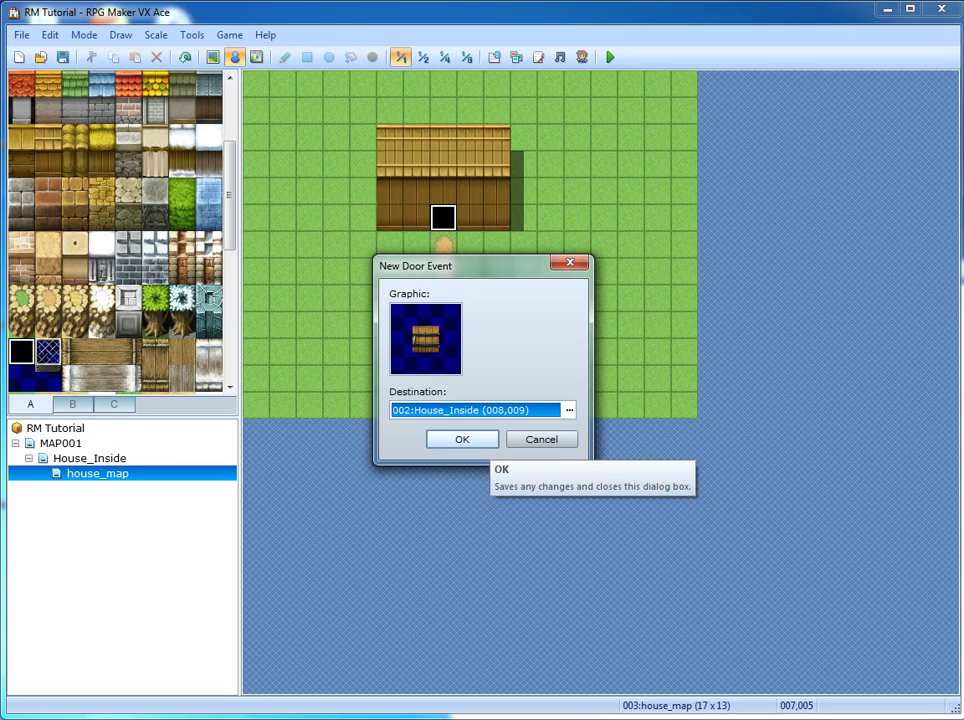
{"action": "left_click", "coordinate": [468, 441]}
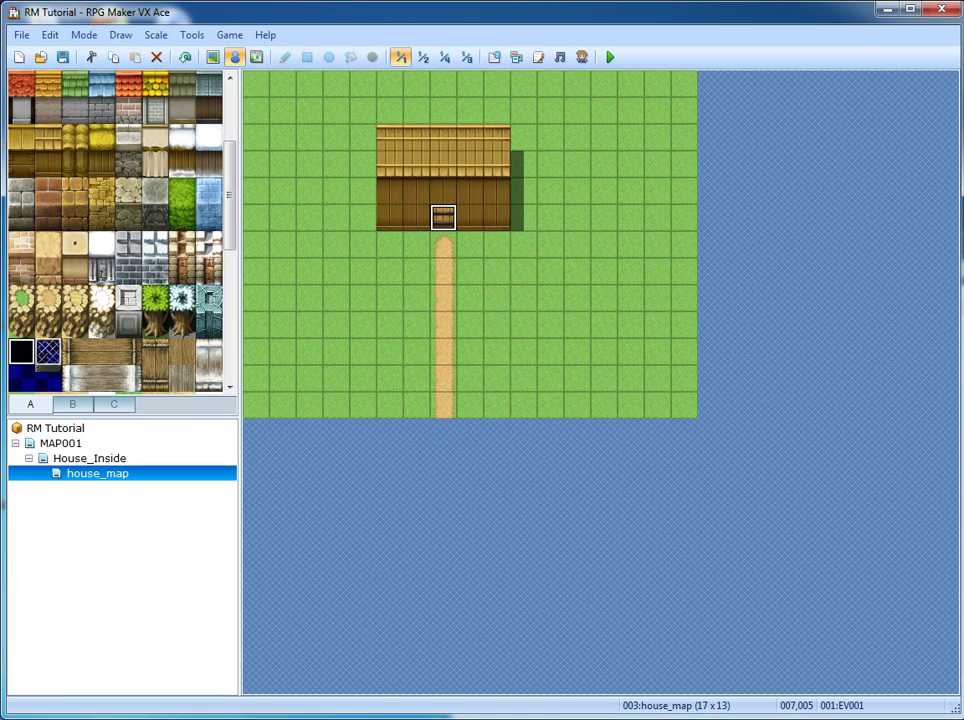
Add a quick Transfer event on House_Inside's red rug at (008,010), leading to house_map (007,006) with direction Retain
{"action": "left_click", "coordinate": [89, 458]}
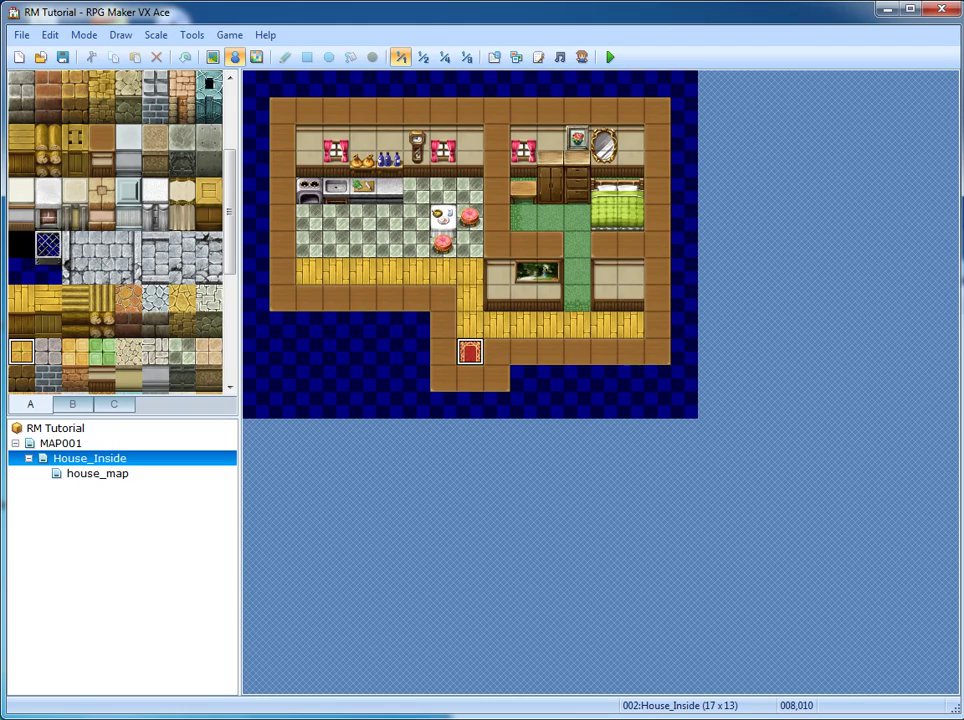
{"action": "right_click", "coordinate": [469, 351]}
{"action": "mouse_move", "coordinate": [540, 477]}
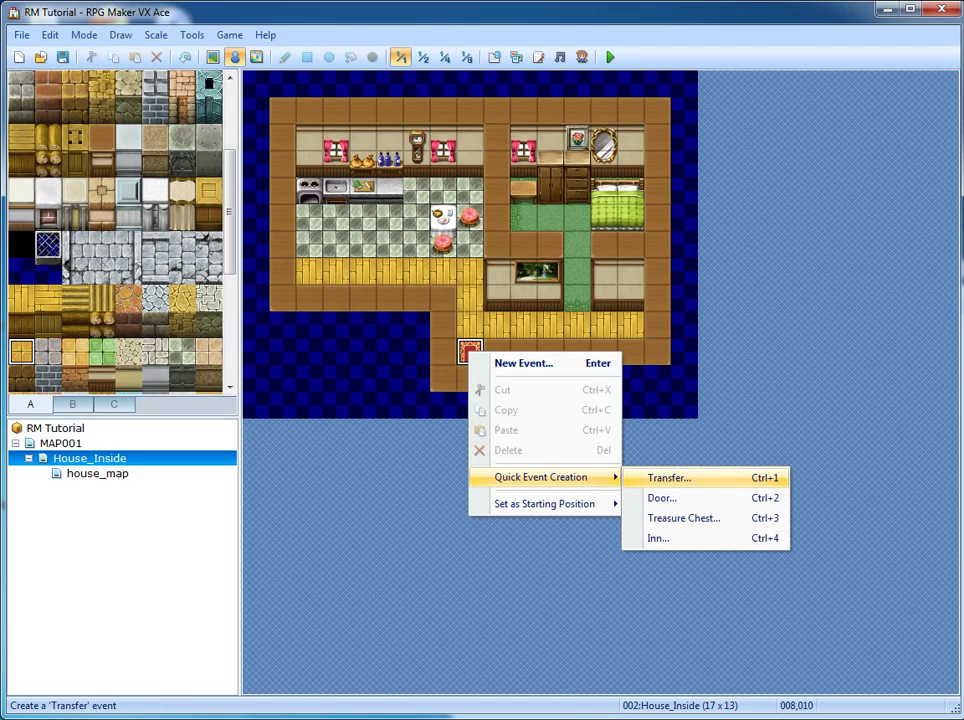
{"action": "left_click", "coordinate": [669, 478]}
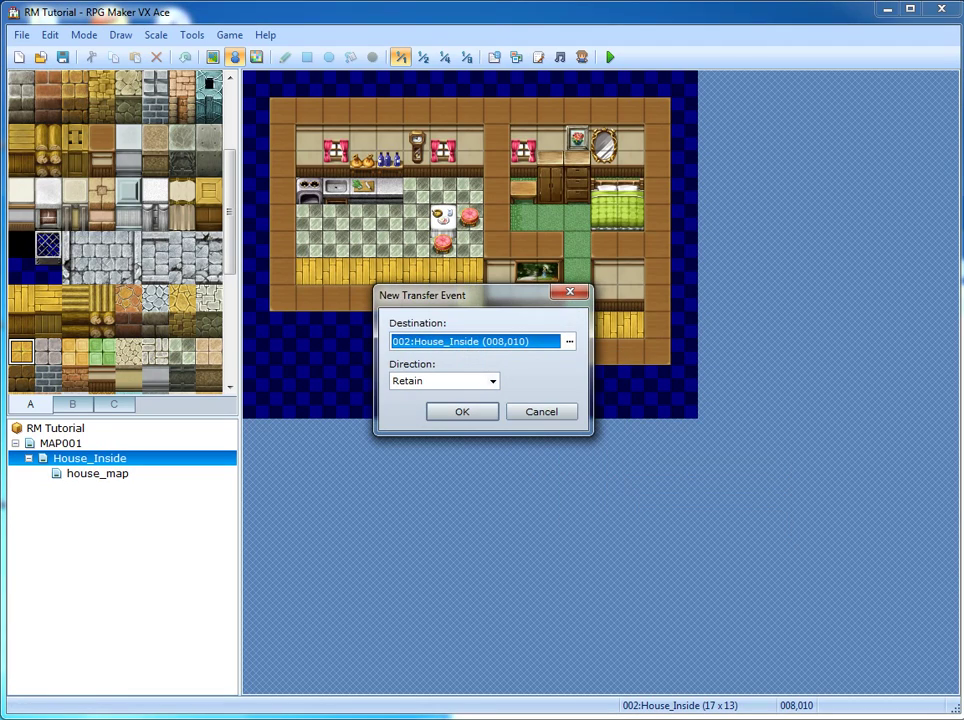
{"action": "left_click", "coordinate": [569, 342]}
{"action": "left_click", "coordinate": [179, 168]}
{"action": "left_click", "coordinate": [430, 233]}
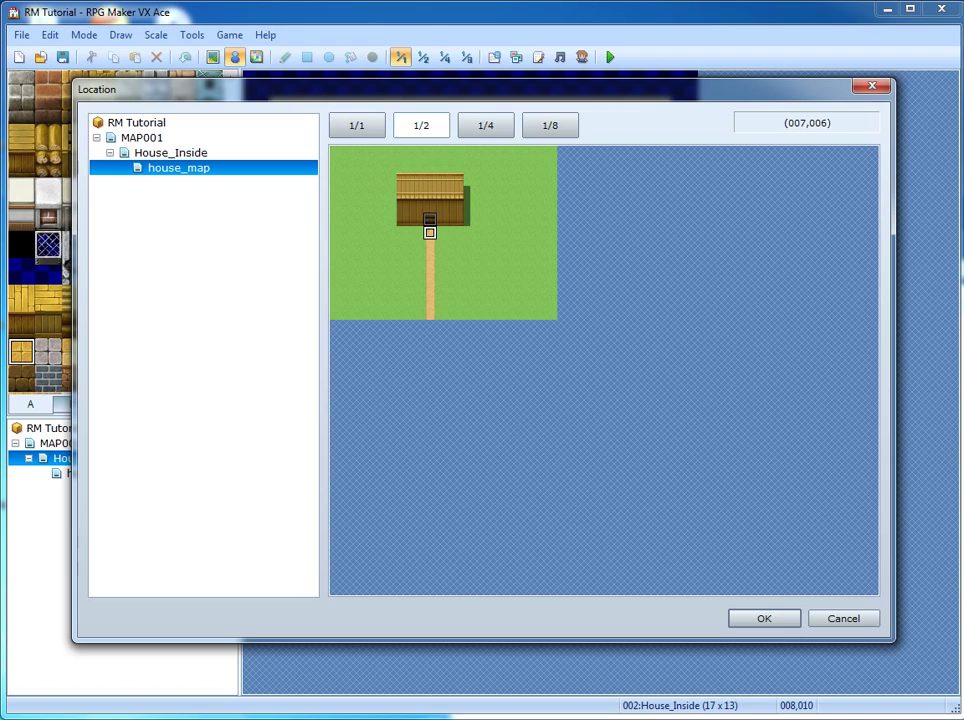
{"action": "left_click", "coordinate": [764, 618]}
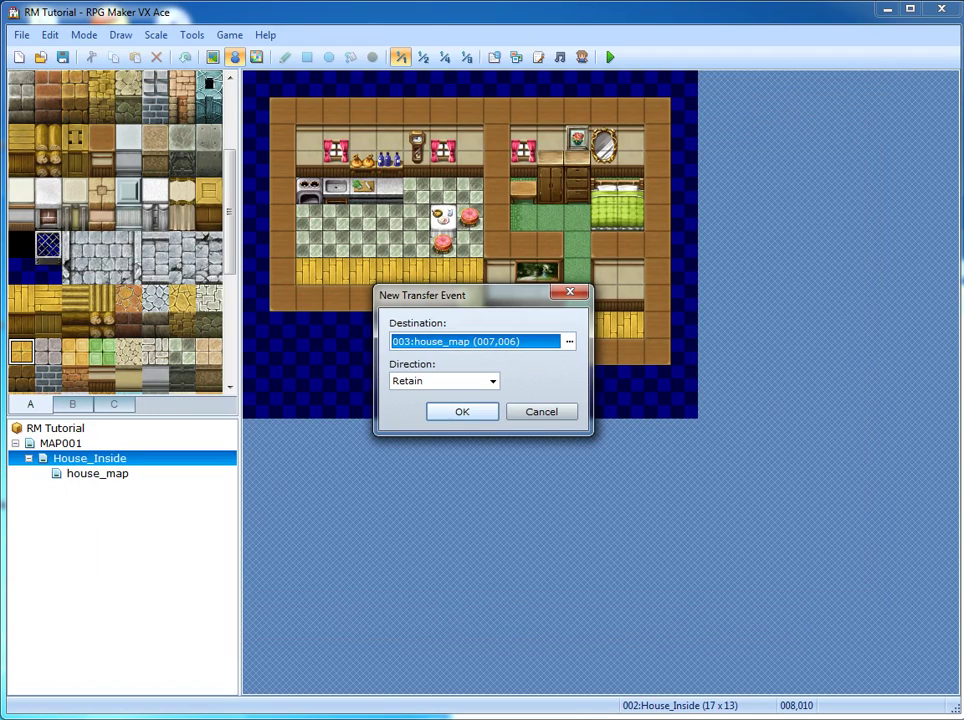
{"action": "key", "text": "Return"}
{"action": "left_click", "coordinate": [497, 244]}
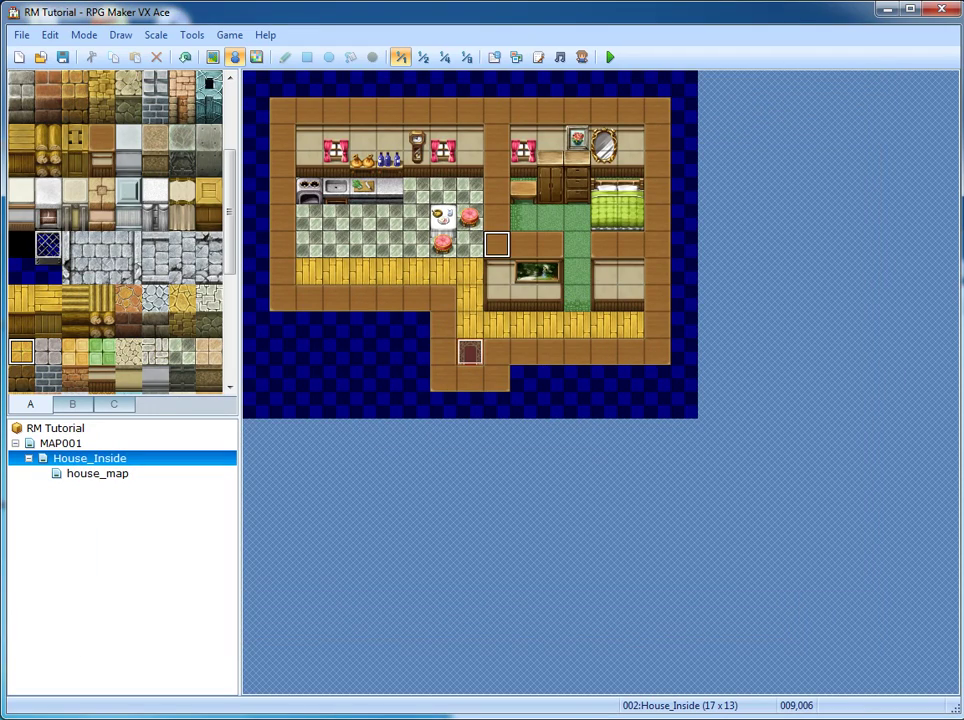
Set the player's starting position on house_map at (008,008), beside the dirt path
{"action": "left_click", "coordinate": [97, 473]}
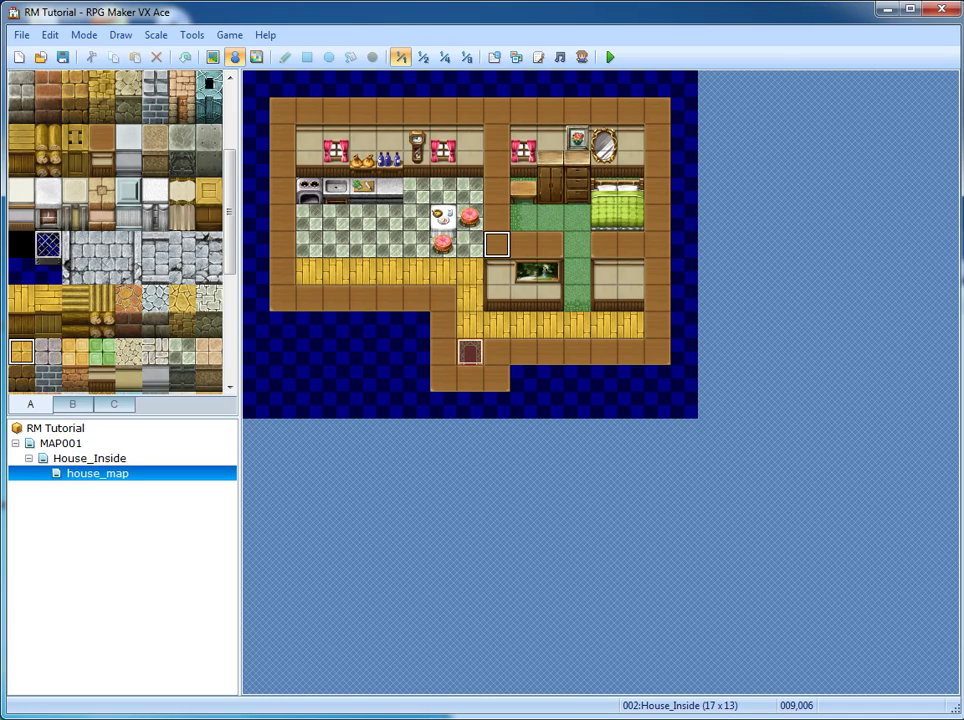
{"action": "right_click", "coordinate": [470, 300]}
{"action": "mouse_move", "coordinate": [560, 457]}
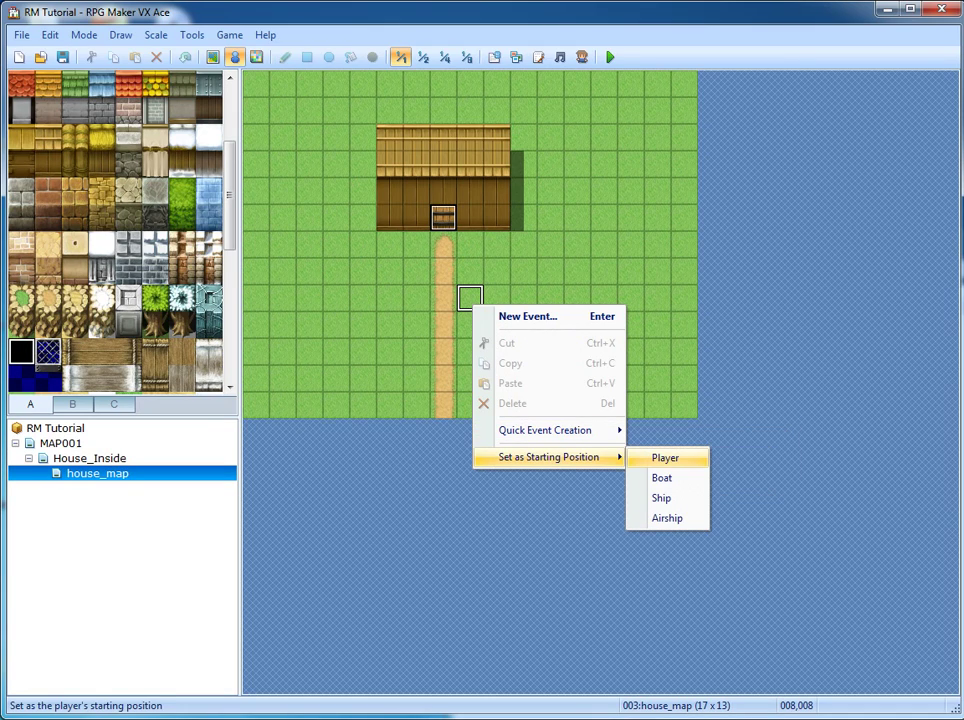
{"action": "left_click", "coordinate": [665, 457]}
Launch a playtest, saving the changes to RM Tutorial, and begin a new game
{"action": "left_click", "coordinate": [610, 57]}
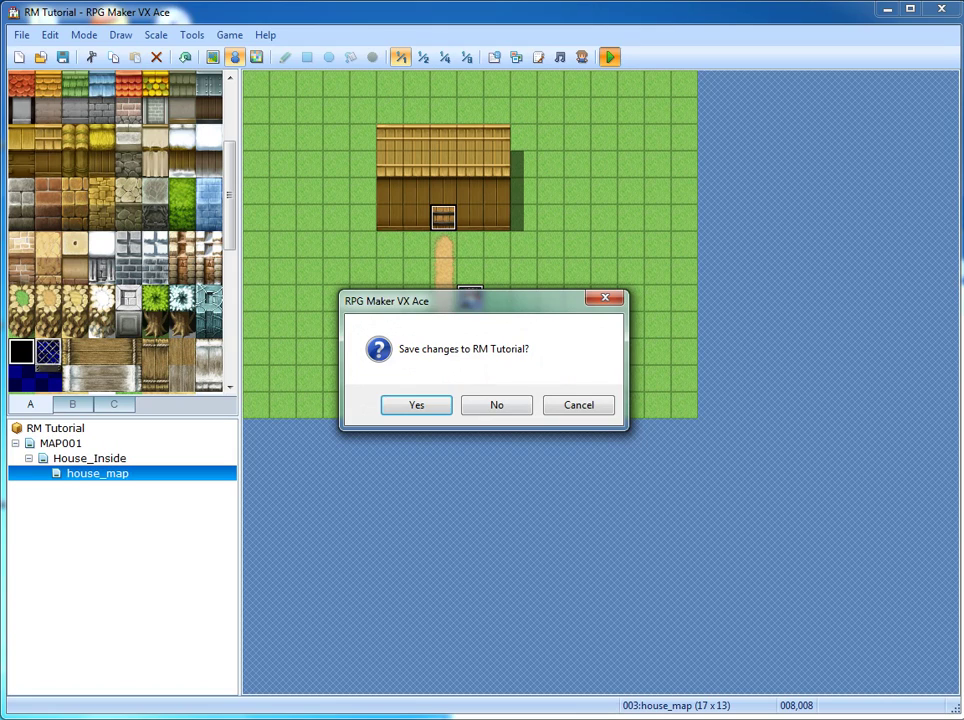
{"action": "key", "text": "Return"}
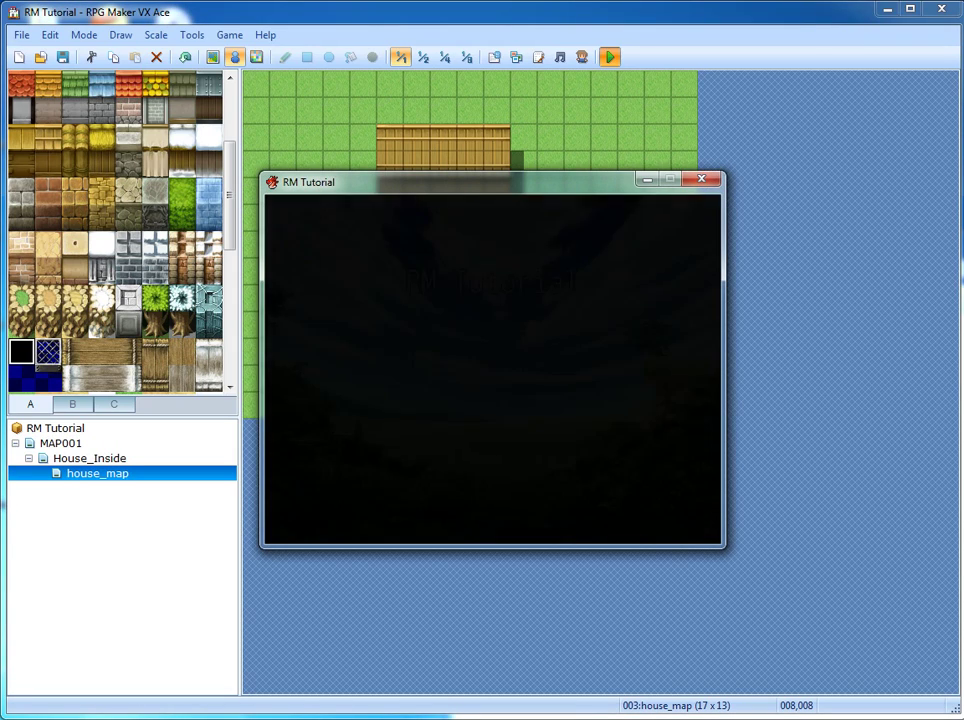
{"action": "key", "text": "Return"}
Test both transfers by walking through the house door and back out over the rug, and return to the House_Inside map
{"action": "key", "text": "Left"}
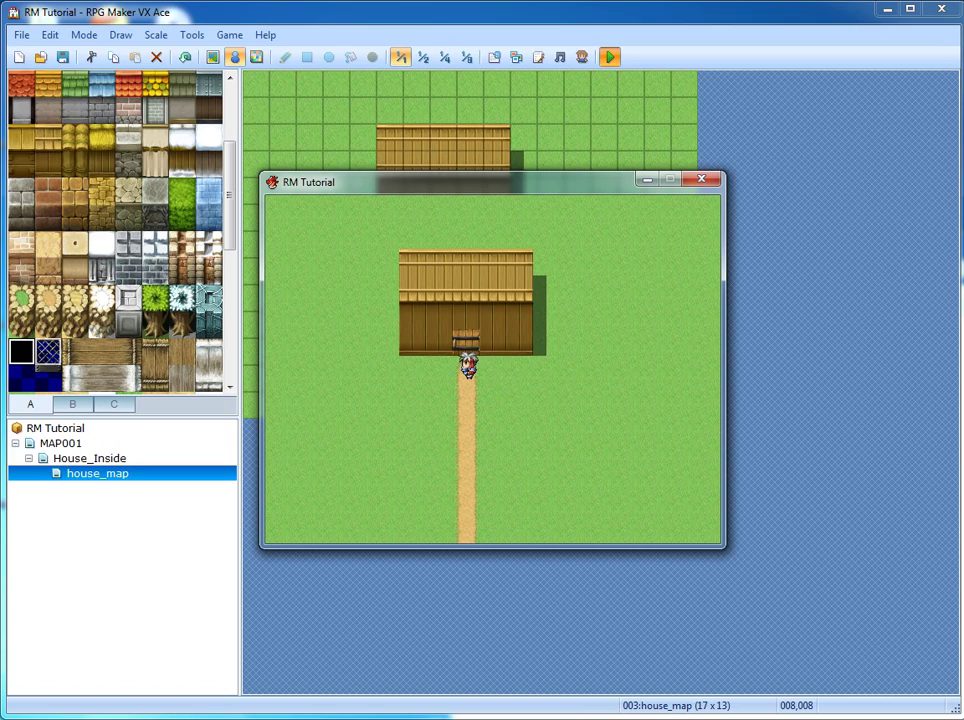
{"action": "key", "text": "Up"}
{"action": "key", "text": "Up"}
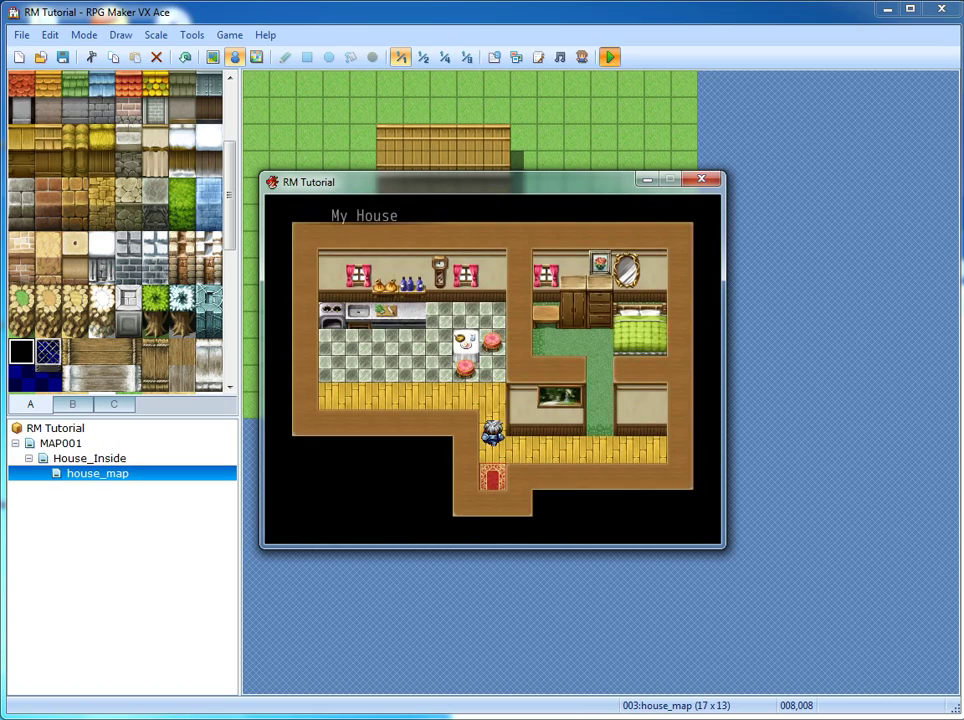
{"action": "key", "text": "Down"}
{"action": "key", "text": "Down"}
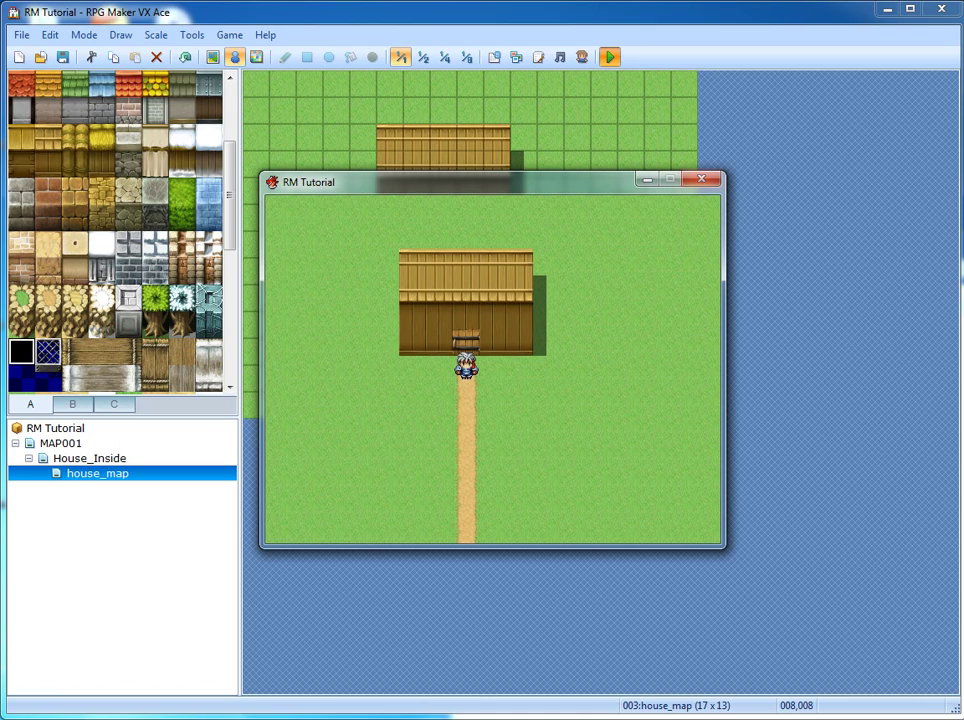
{"action": "left_click", "coordinate": [702, 179]}
{"action": "left_click", "coordinate": [90, 458]}
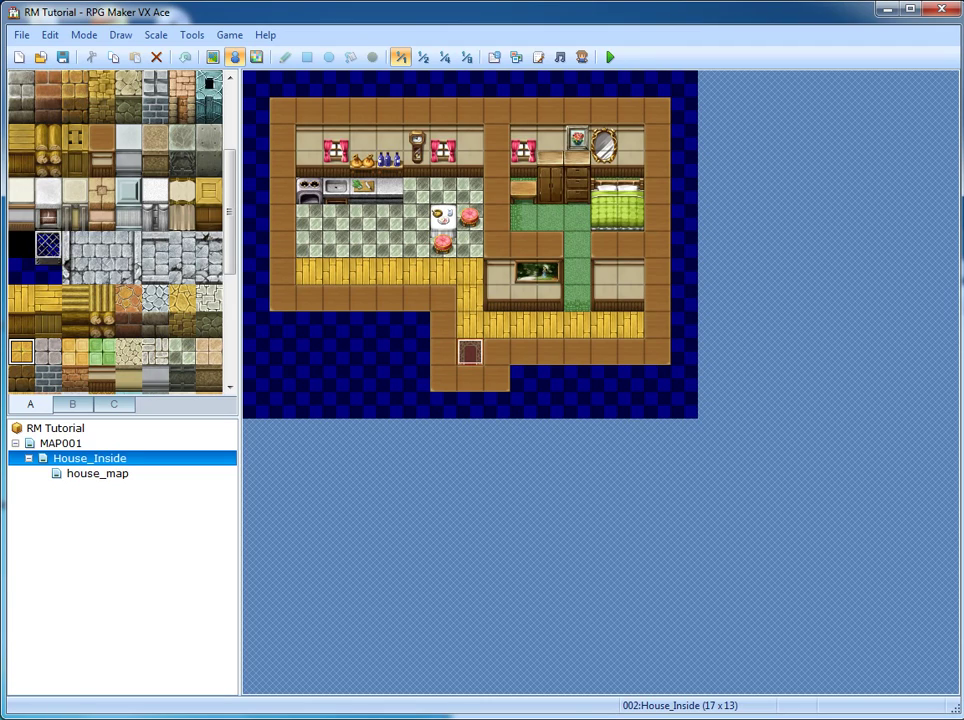
{"action": "double_click", "coordinate": [444, 245]}
{"action": "double_click", "coordinate": [187, 441]}
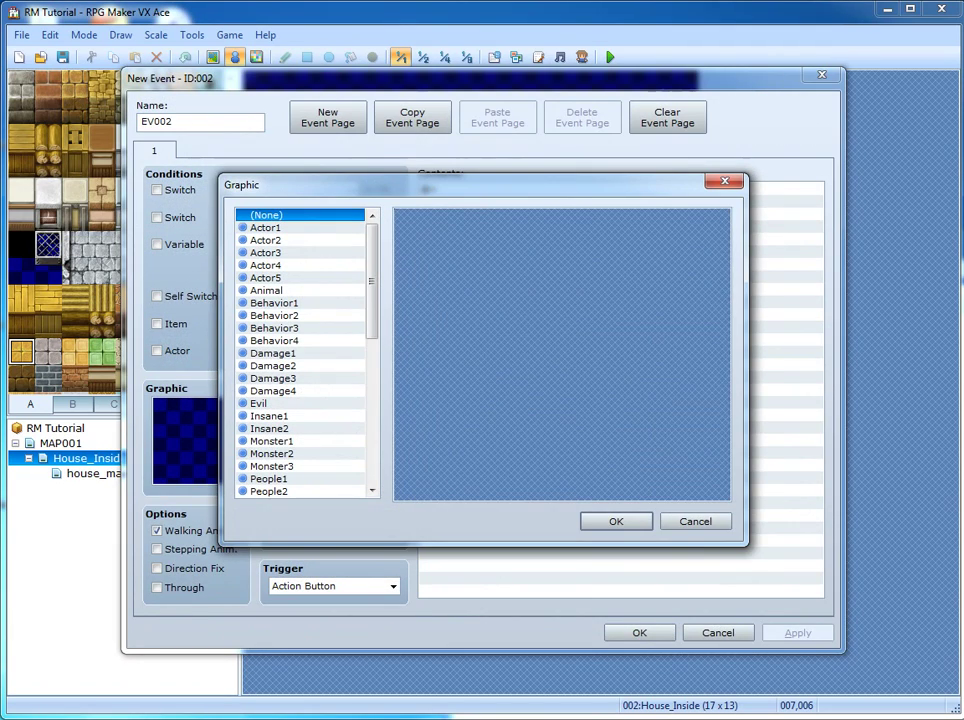
{"action": "left_click", "coordinate": [695, 521]}
{"action": "left_click", "coordinate": [717, 632]}
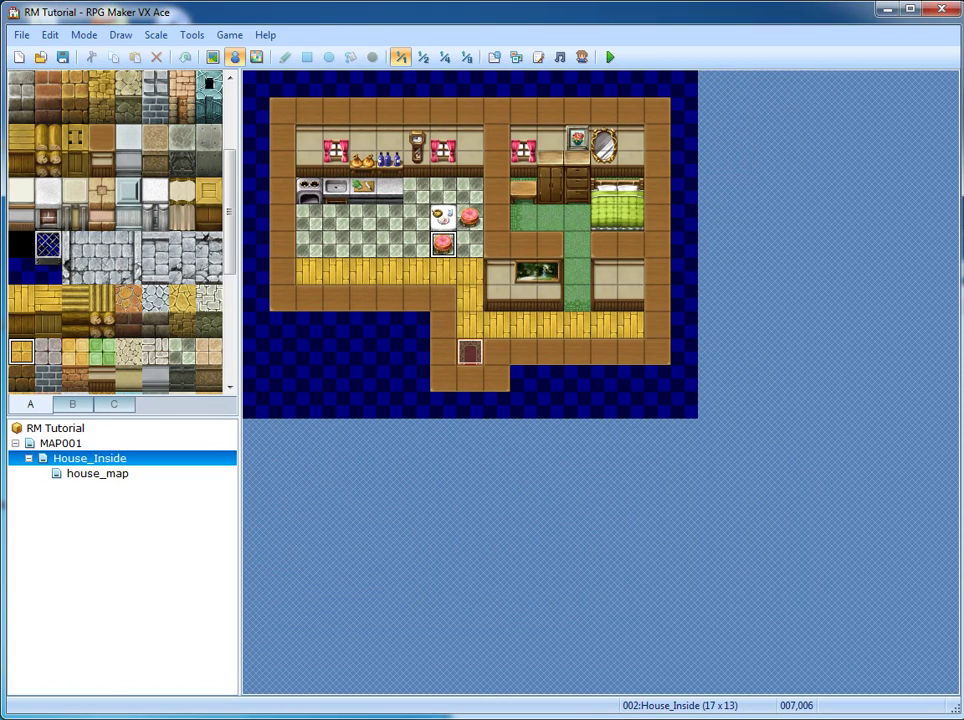
Create a new event on House_Inside's stool below the kitchen table at (007,006), using the blue-haired girl in orange from People5 as its graphic
{"action": "double_click", "coordinate": [444, 245]}
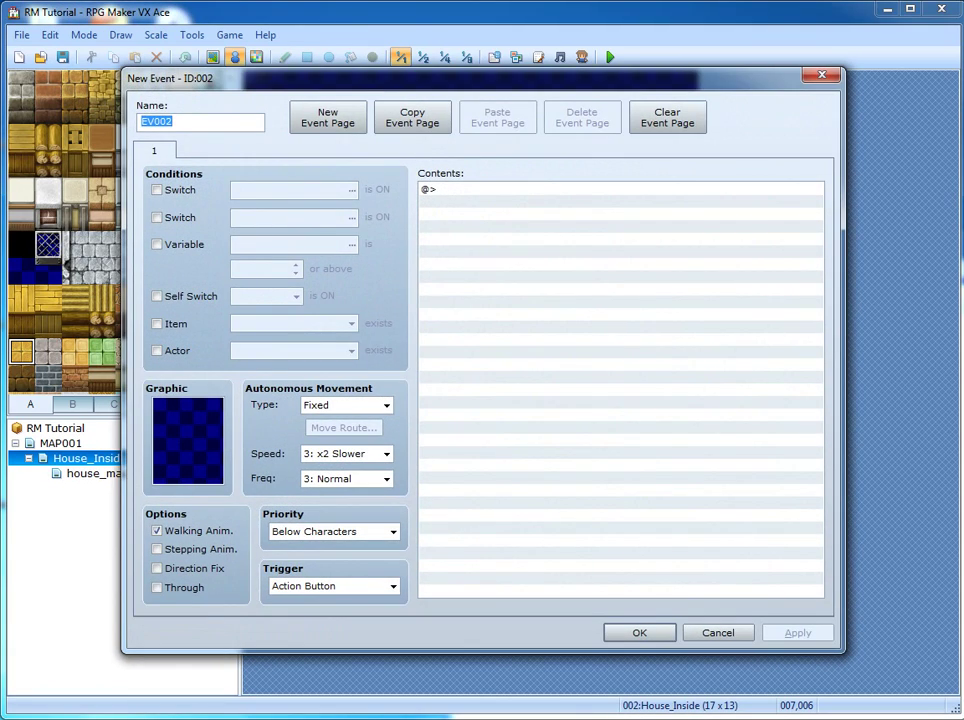
{"action": "double_click", "coordinate": [187, 441]}
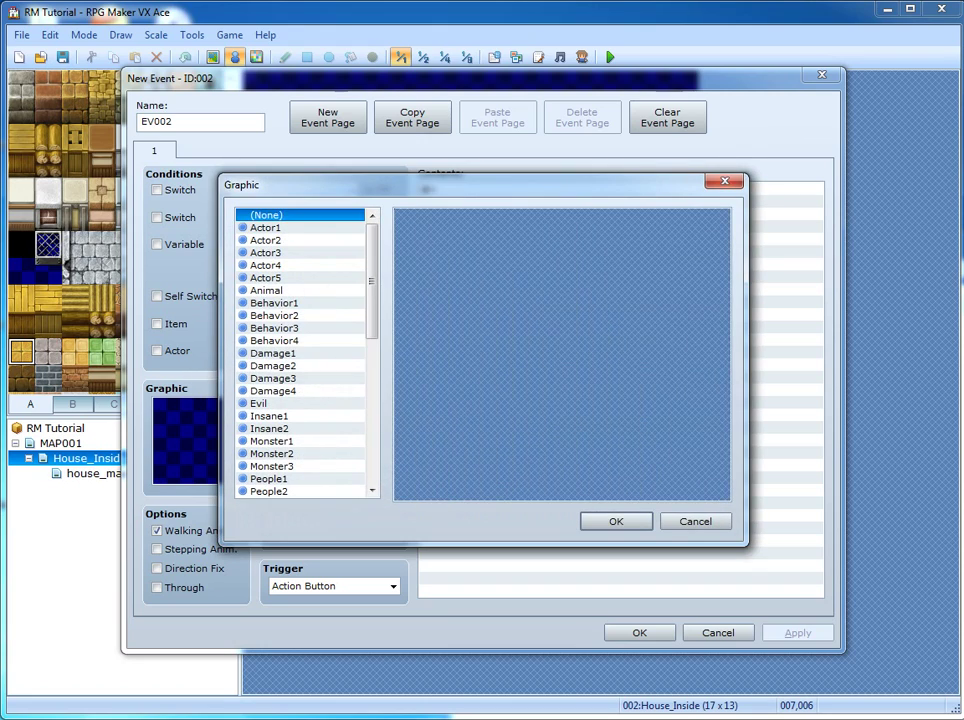
{"action": "left_click", "coordinate": [274, 303]}
{"action": "left_click", "coordinate": [259, 403]}
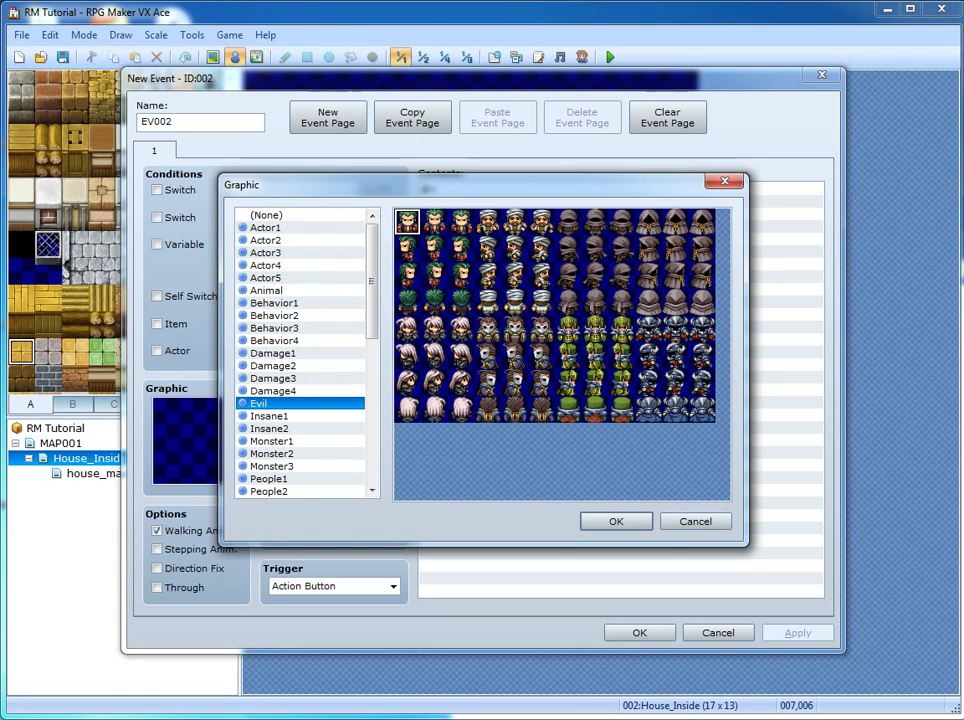
{"action": "left_click", "coordinate": [266, 253]}
{"action": "left_click", "coordinate": [271, 441]}
{"action": "scroll", "coordinate": [300, 350], "scroll_direction": "down", "scroll_amount": 5}
{"action": "left_click", "coordinate": [271, 303]}
{"action": "left_click", "coordinate": [268, 366]}
{"action": "left_click", "coordinate": [268, 378]}
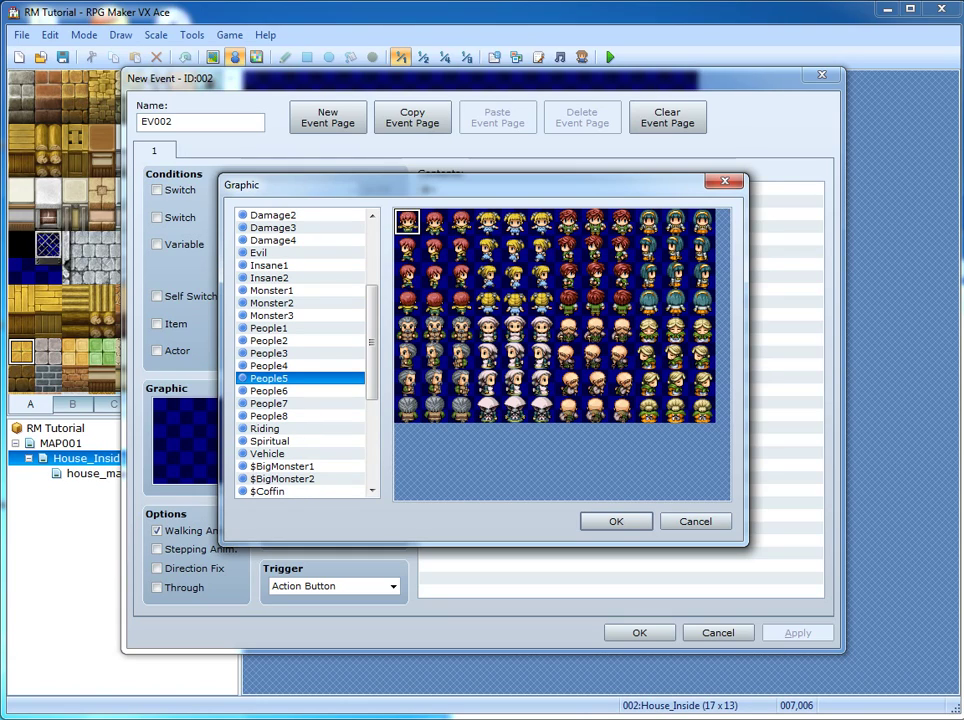
{"action": "double_click", "coordinate": [677, 222]}
Start a Show Text command in the event reading "Hi! \c[5]YODLES\c[0]" and preview the message
{"action": "double_click", "coordinate": [620, 190]}
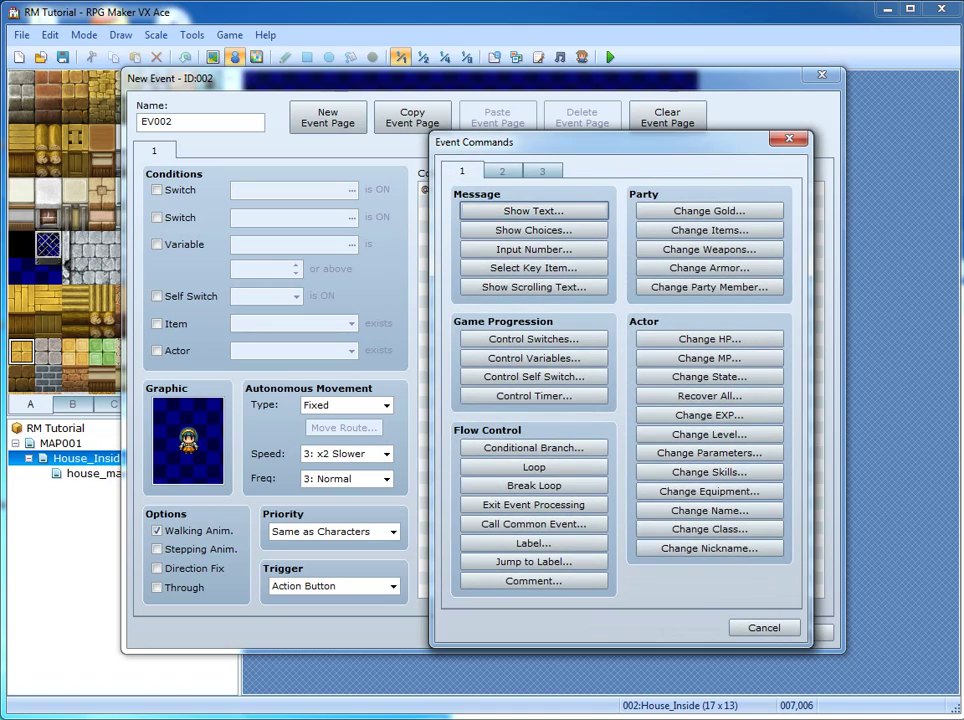
{"action": "key", "text": "Escape"}
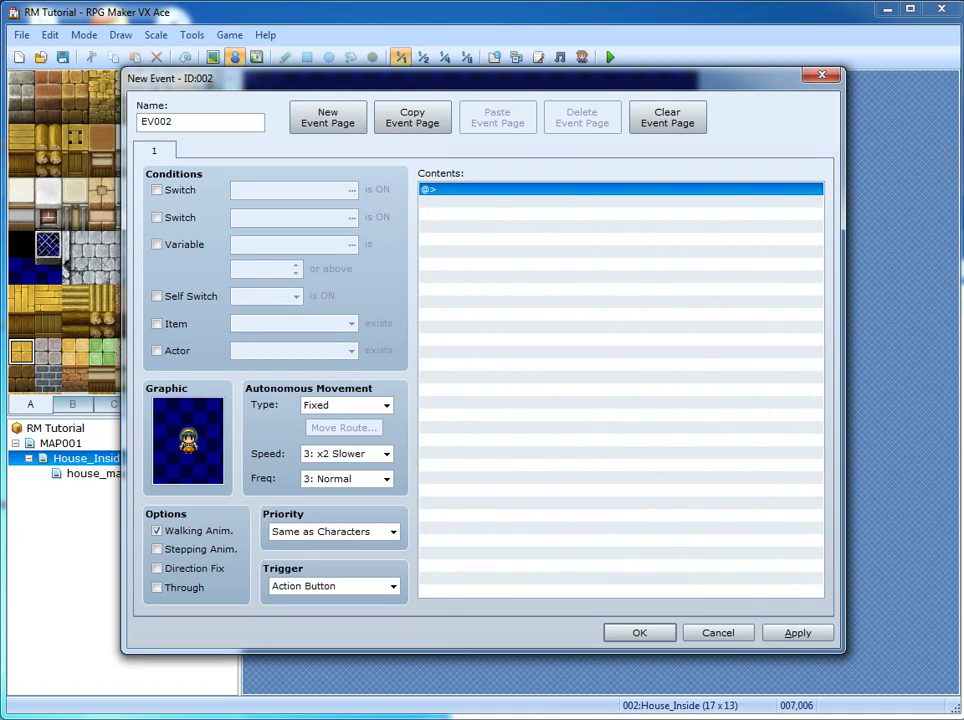
{"action": "key", "text": "Return"}
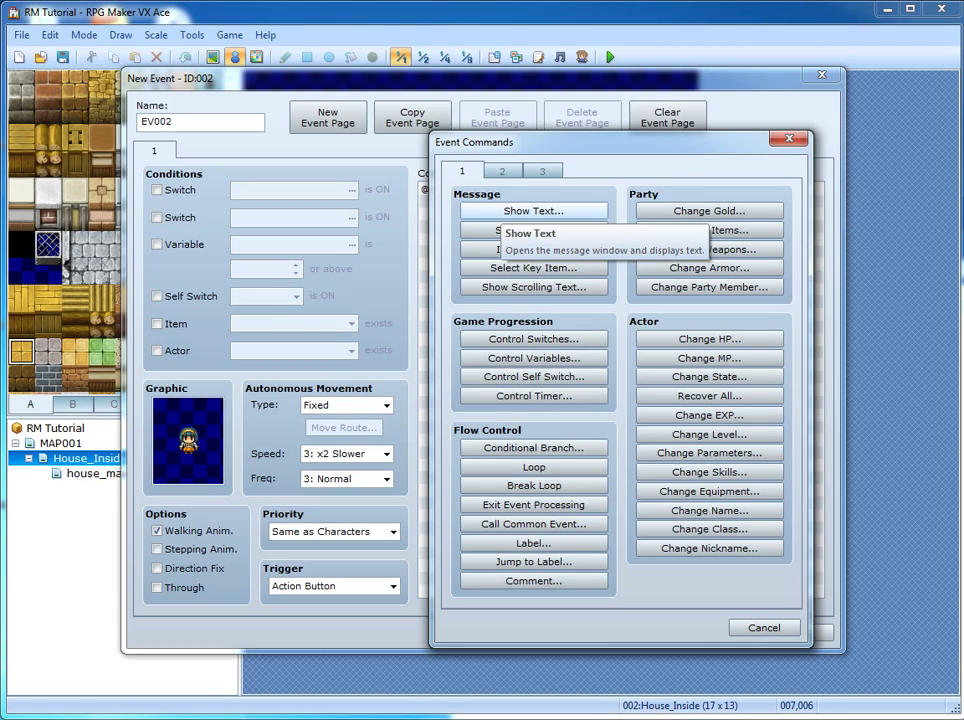
{"action": "left_click", "coordinate": [533, 213]}
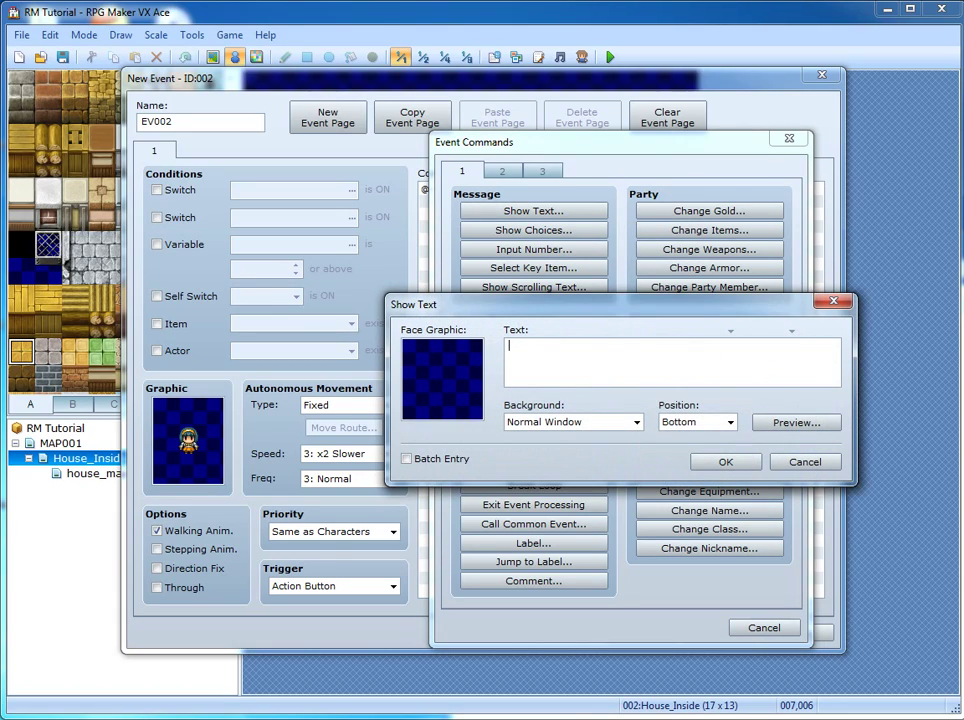
{"action": "type", "text": "Hi!"}
{"action": "mouse_move", "coordinate": [553, 350]}
{"action": "type", "text": "\\c[5]YODLES\\c[0]"}
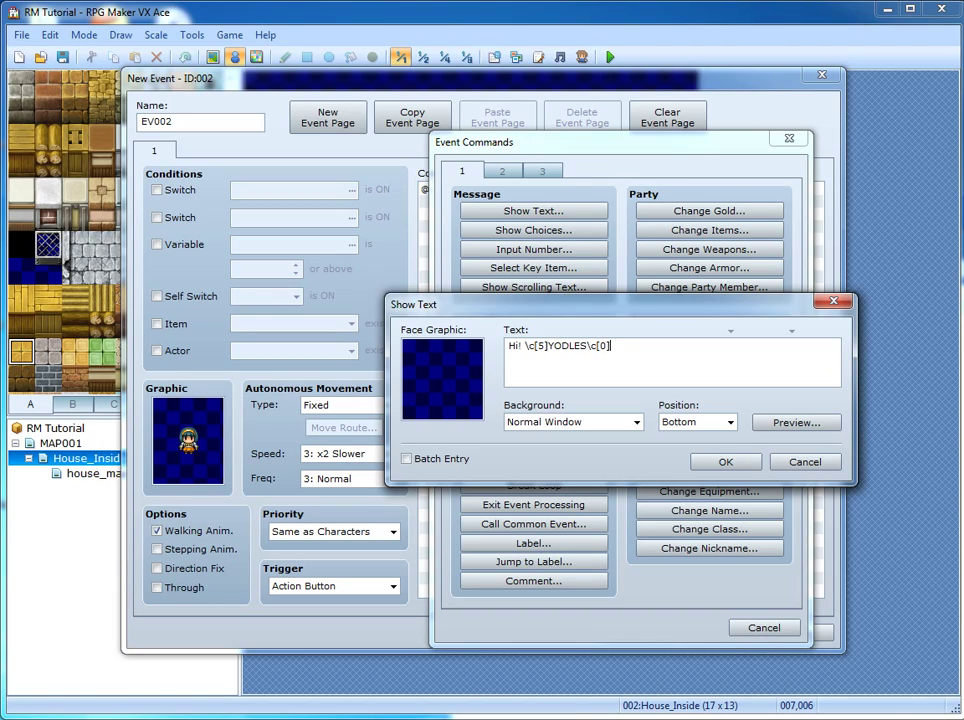
{"action": "left_click", "coordinate": [796, 423]}
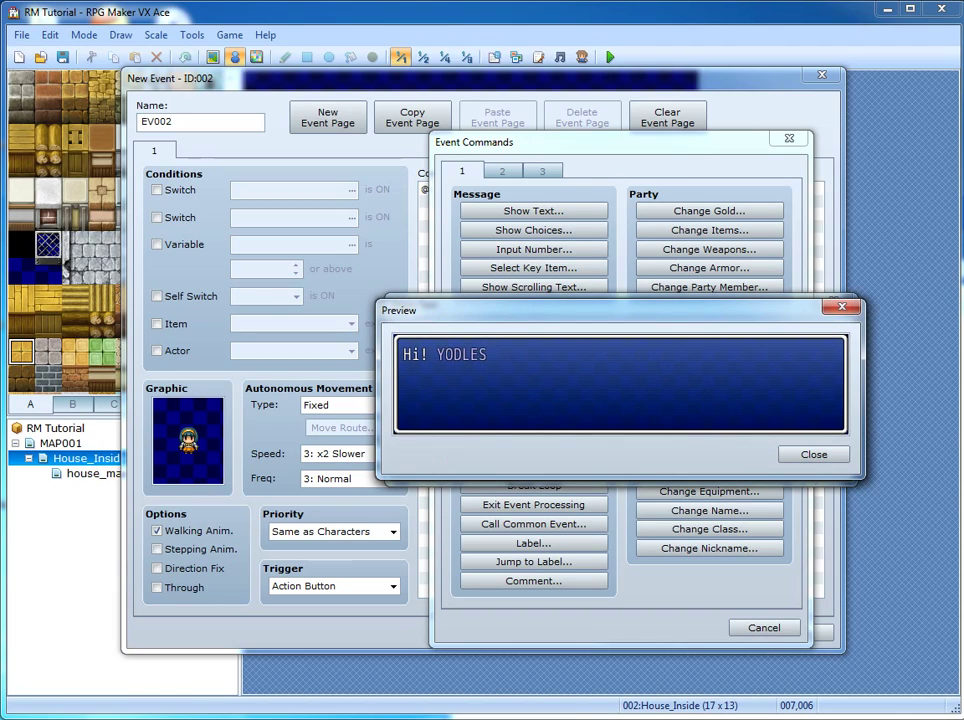
{"action": "left_click", "coordinate": [812, 454]}
Try colour codes 15, 0 and 1 on the word YODLES, previewing the message with each
{"action": "key", "text": "Escape"}
{"action": "key", "text": "Delete"}
{"action": "type", "text": "15"}
{"action": "left_click", "coordinate": [796, 423]}
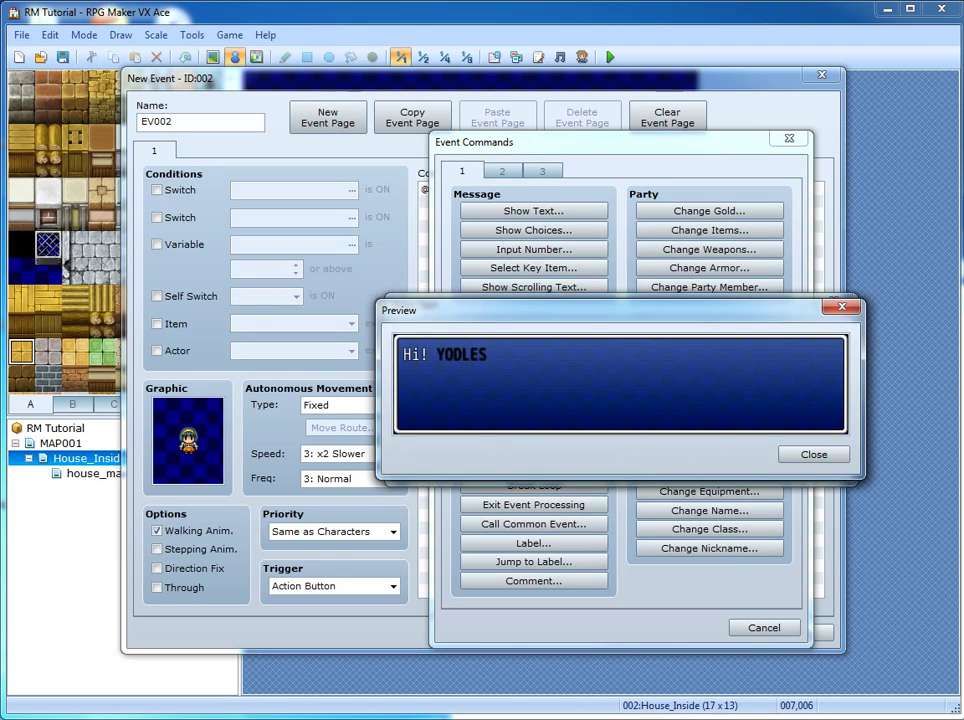
{"action": "key", "text": "Escape"}
{"action": "key", "text": "BackSpace"}
{"action": "key", "text": "BackSpace"}
{"action": "type", "text": "0"}
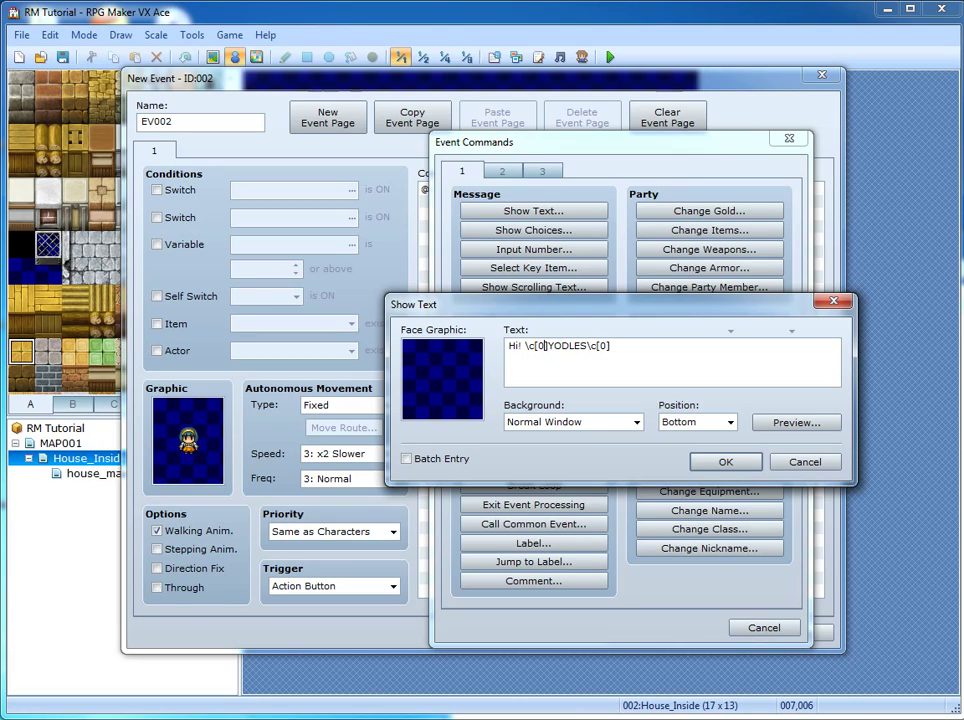
{"action": "left_click", "coordinate": [796, 423]}
{"action": "key", "text": "Escape"}
{"action": "key", "text": "BackSpace"}
{"action": "type", "text": "1"}
{"action": "left_click", "coordinate": [796, 423]}
{"action": "key", "text": "Escape"}
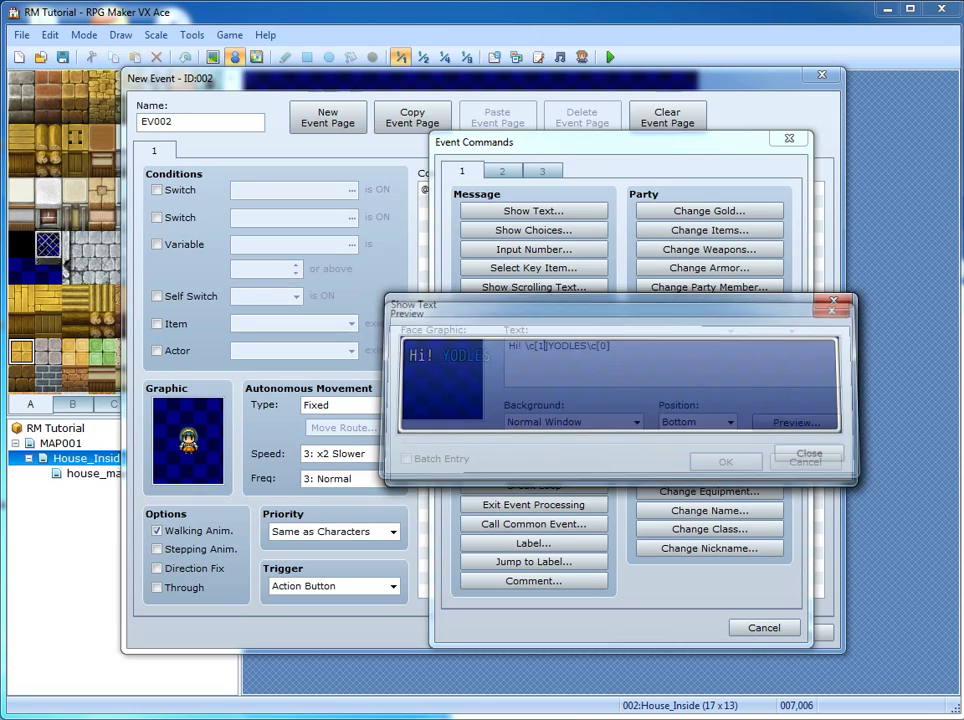
Set the colour code before YODLES to \c[2] and preview the message
{"action": "key", "text": "BackSpace"}
{"action": "type", "text": "2"}
{"action": "left_click", "coordinate": [796, 422]}
{"action": "key", "text": "Escape"}
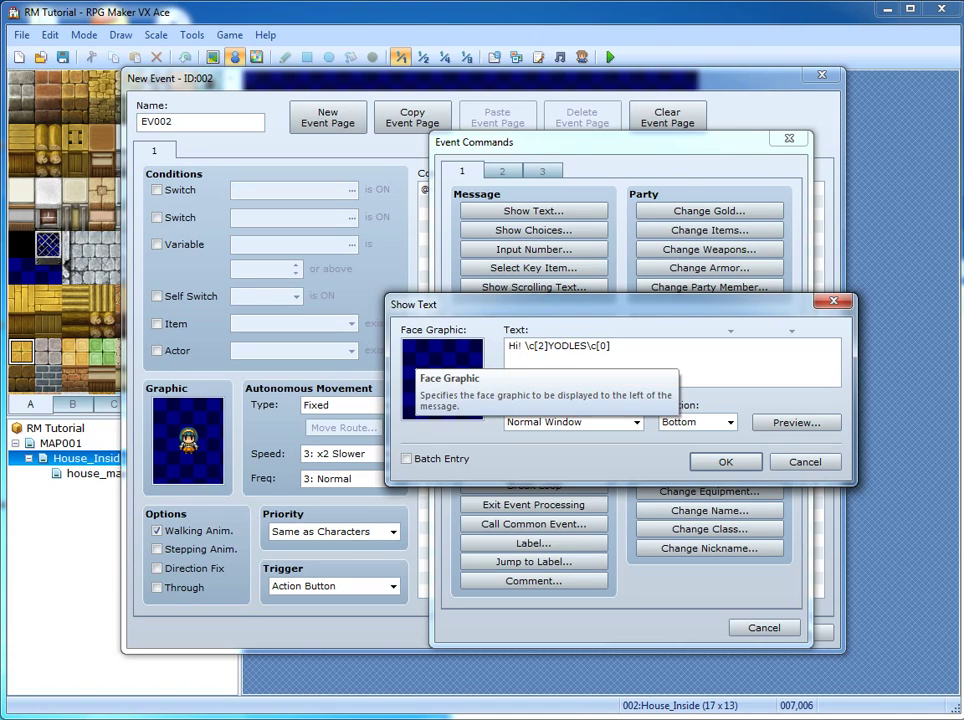
Give the message the teal-haired woman's face, the first one in People3, and add the Show Text command to the event
{"action": "double_click", "coordinate": [420, 358]}
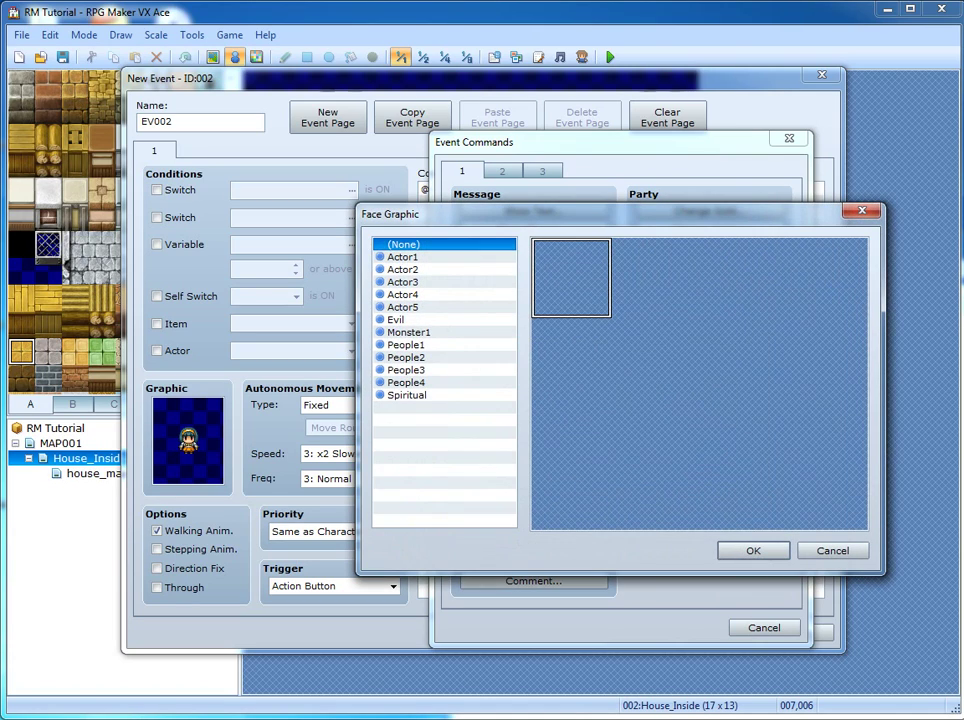
{"action": "left_click", "coordinate": [406, 357]}
{"action": "left_click", "coordinate": [406, 370]}
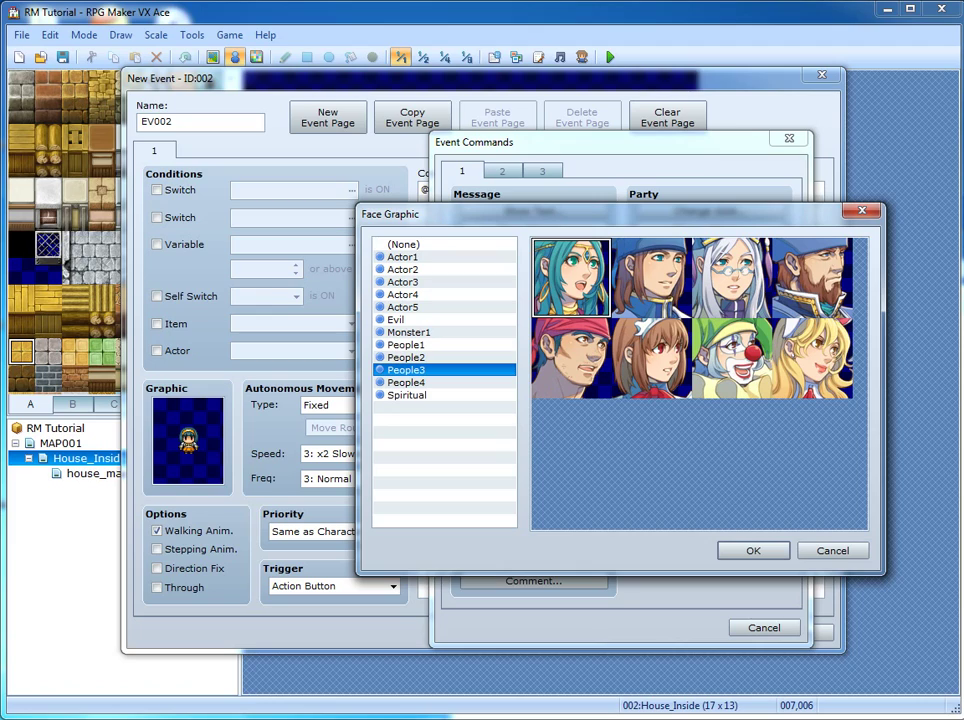
{"action": "left_click", "coordinate": [406, 345]}
{"action": "key", "text": "Down"}
{"action": "key", "text": "Down"}
{"action": "key", "text": "Down"}
{"action": "key", "text": "Down"}
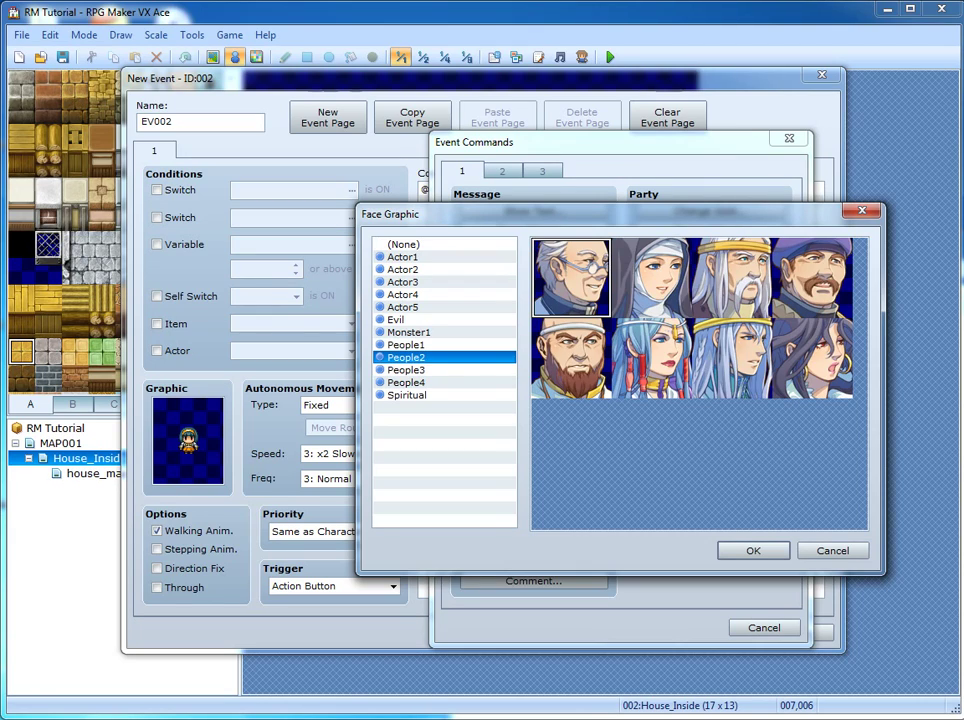
{"action": "key", "text": "Up"}
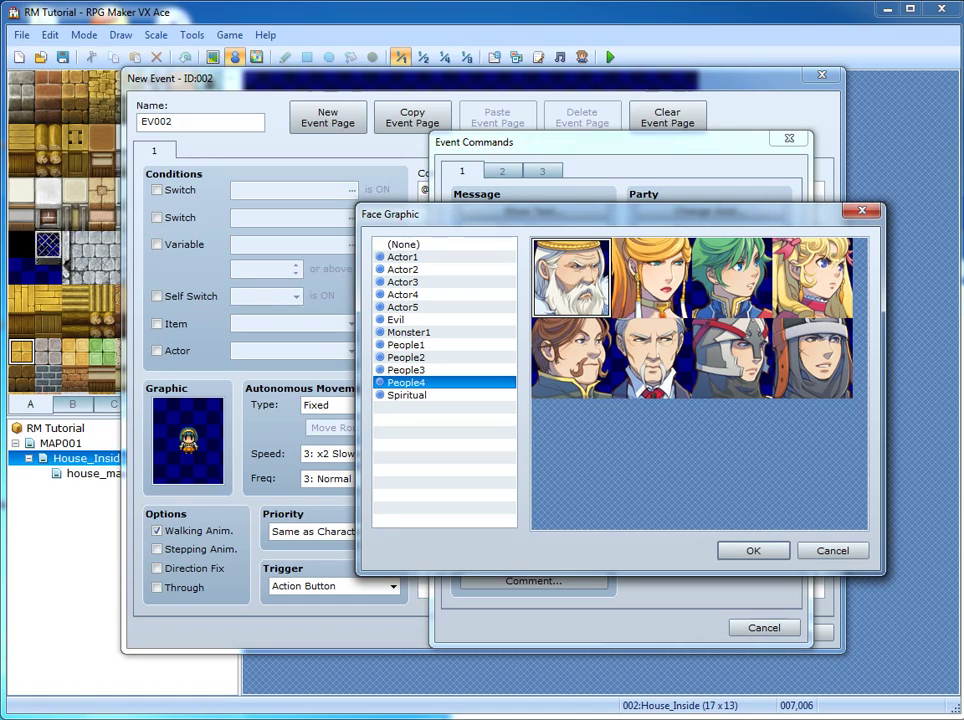
{"action": "key", "text": "Up"}
{"action": "key", "text": "Up"}
{"action": "key", "text": "Up"}
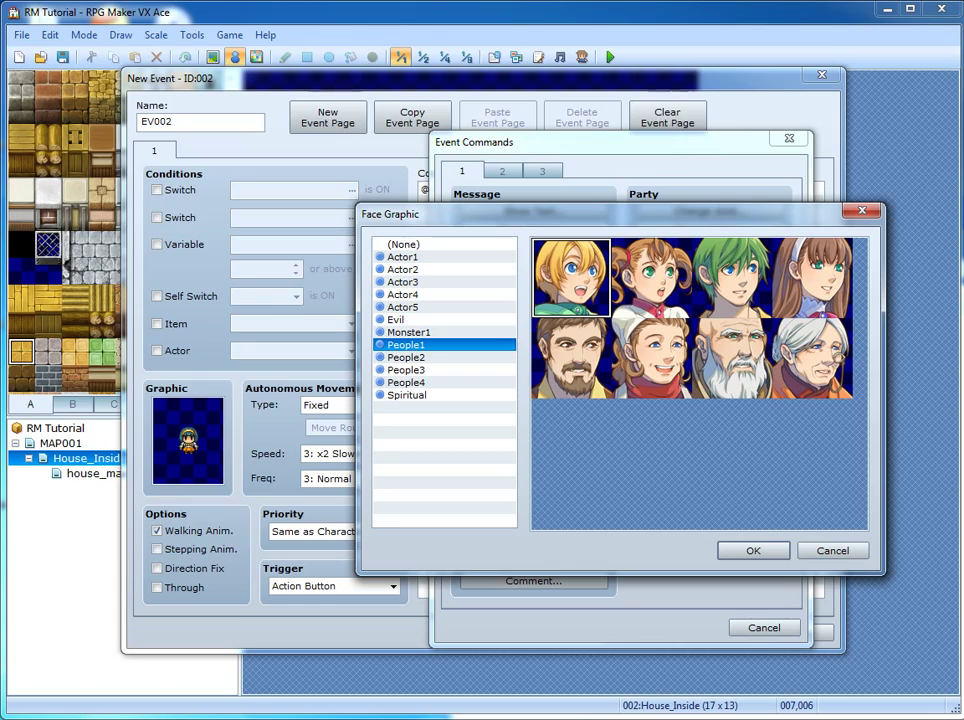
{"action": "key", "text": "Down"}
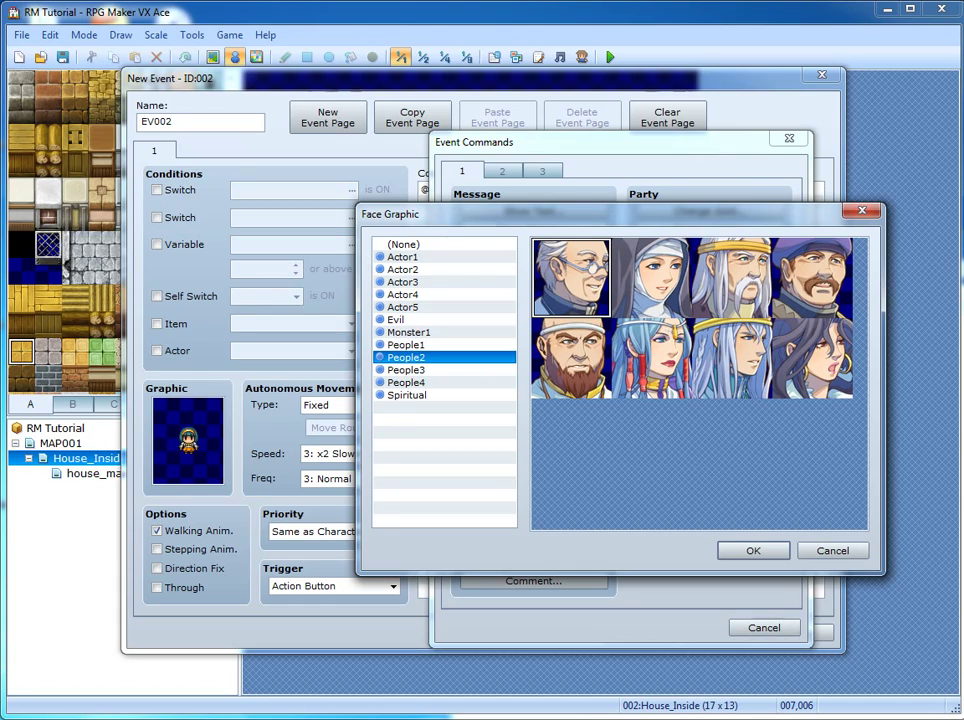
{"action": "key", "text": "Down"}
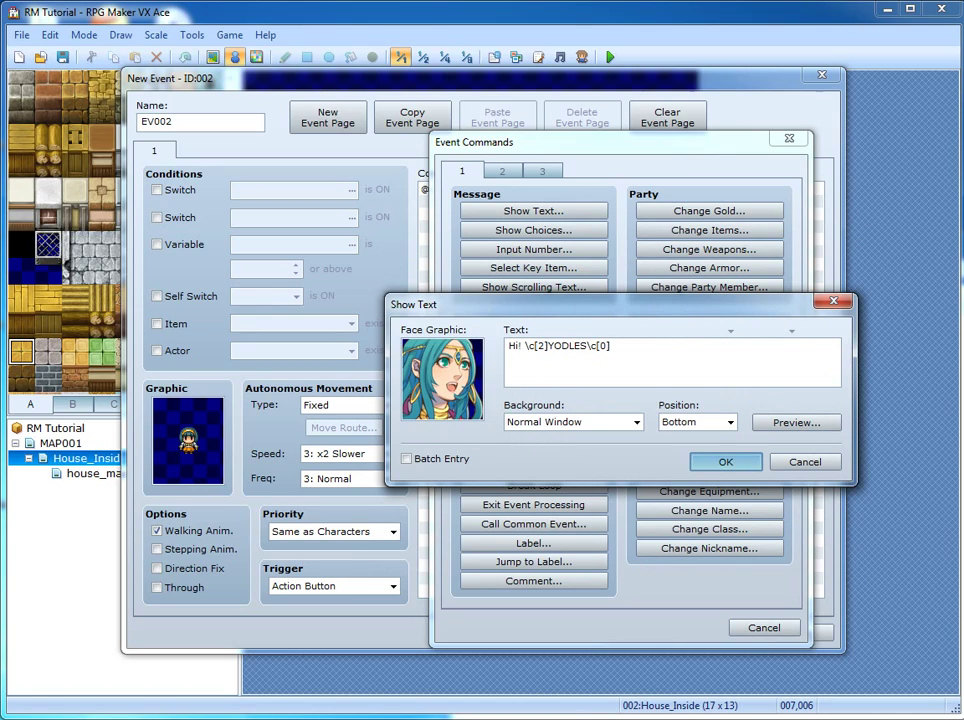
{"action": "left_click", "coordinate": [725, 461]}
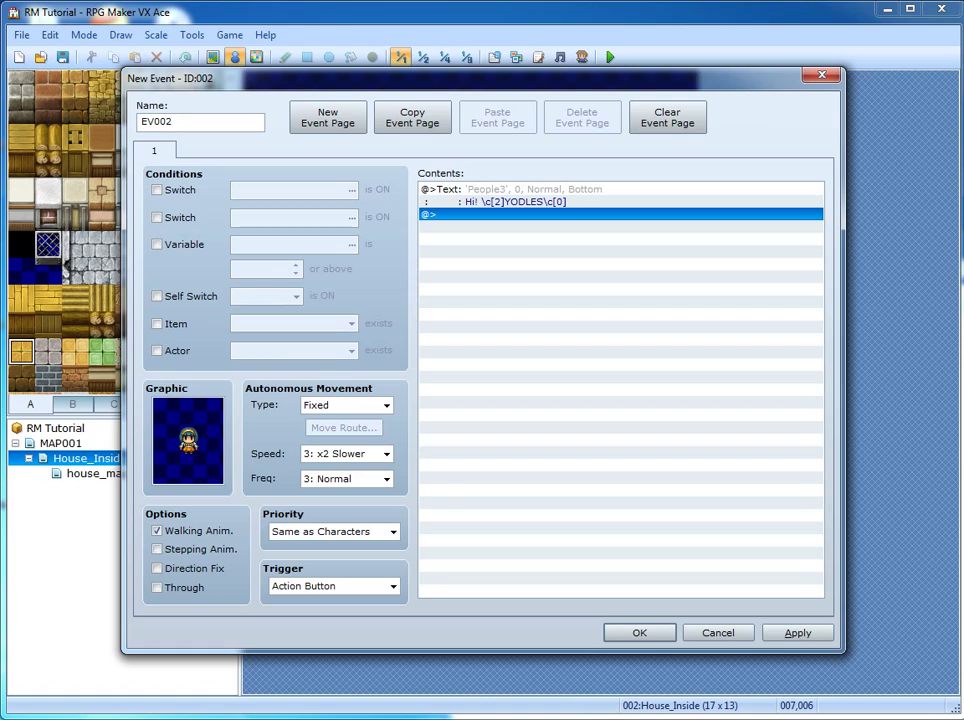
Reopen the YODLES message and append filler characters to preview how a long line fits beside the face graphic
{"action": "double_click", "coordinate": [534, 215]}
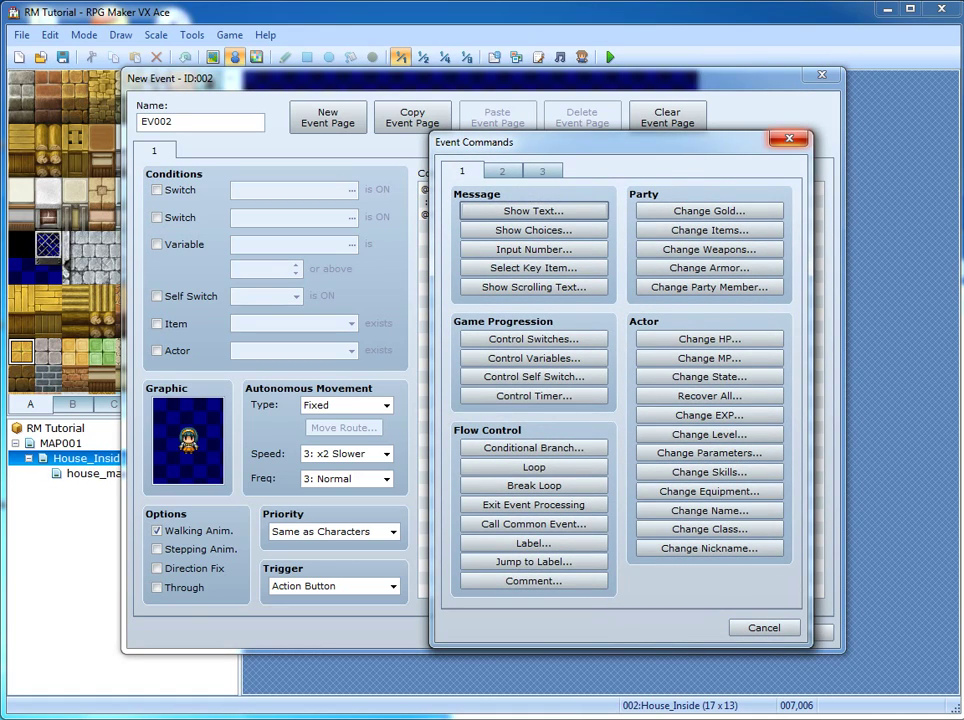
{"action": "key", "text": "Escape"}
{"action": "double_click", "coordinate": [516, 202]}
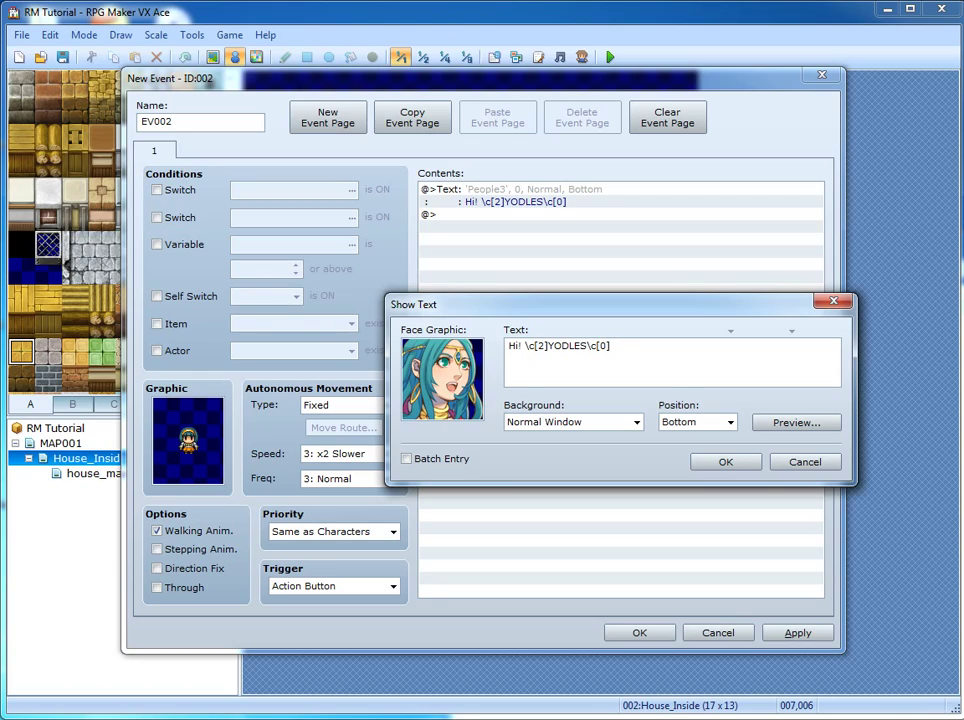
{"action": "type", "text": "2r2r323r23r23r23r23r23r23r"}
{"action": "left_click", "coordinate": [797, 423]}
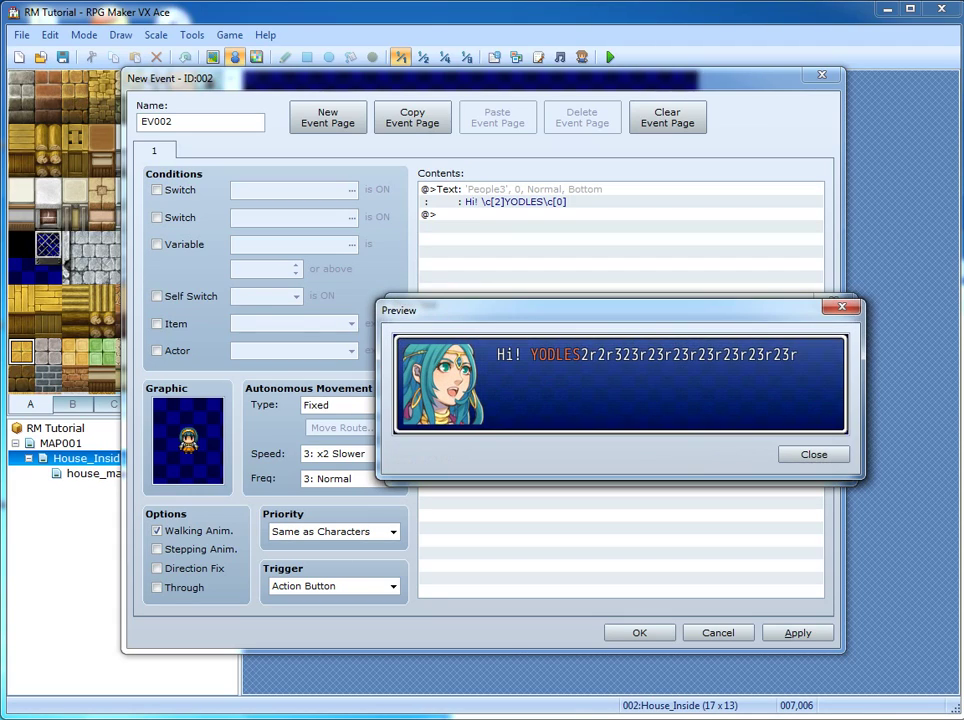
{"action": "left_click", "coordinate": [814, 454]}
{"action": "left_click_drag", "start_coordinate": [748, 346], "coordinate": [728, 346]}
{"action": "type", "text": "dfdsf"}
{"action": "left_click", "coordinate": [797, 423]}
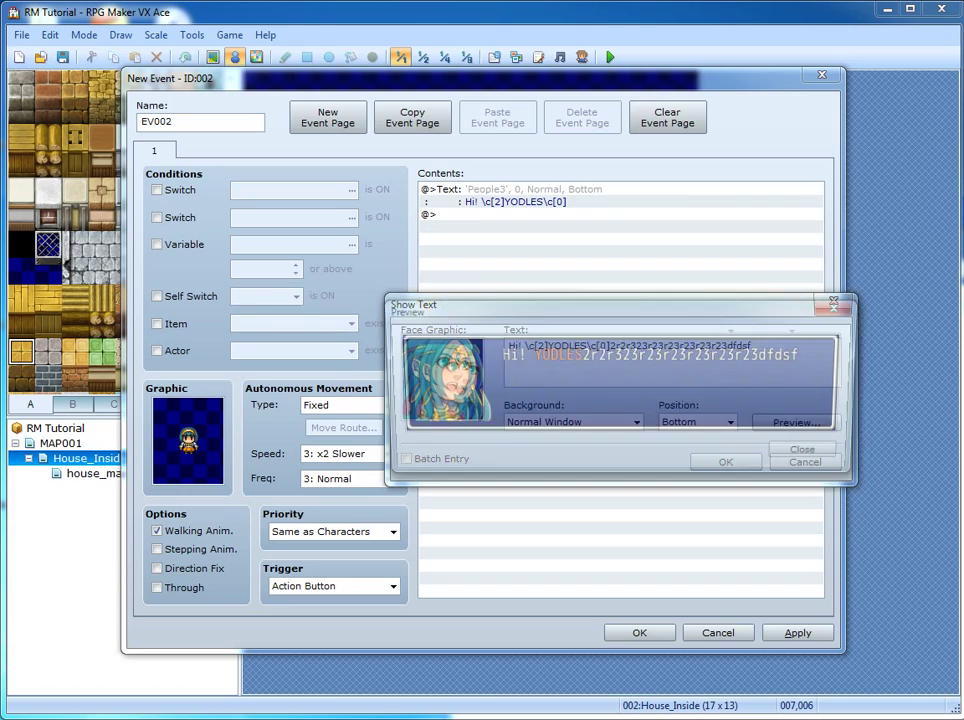
{"action": "key", "text": "Return"}
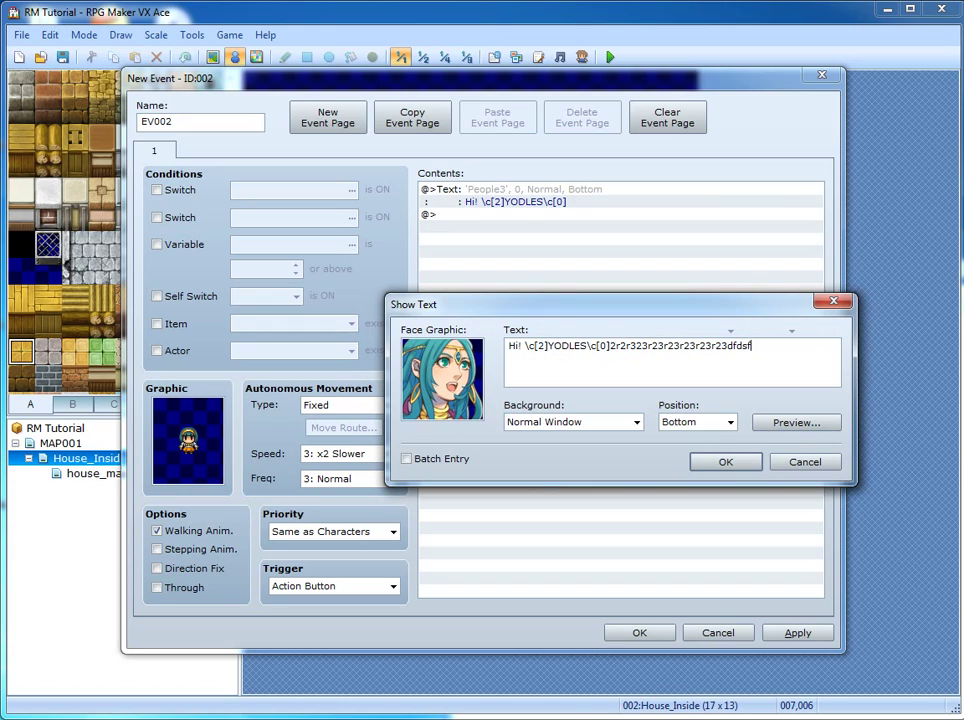
Remove the filler characters so the message reads "Hi! \c[2]YODLES\c[0]" and confirm the text
{"action": "key", "text": "shift+Left"}
{"action": "key", "text": "shift+Left"}
{"action": "key", "text": "shift+Left"}
{"action": "key", "text": "shift+Left"}
{"action": "key", "text": "shift+Left"}
{"action": "key", "text": "shift+Left"}
{"action": "key", "text": "shift+Left"}
{"action": "key", "text": "shift+Left"}
{"action": "key", "text": "shift+Left"}
{"action": "key", "text": "shift+Left"}
{"action": "key", "text": "shift+Left"}
{"action": "key", "text": "shift+Left"}
{"action": "key", "text": "shift+Left"}
{"action": "key", "text": "shift+Left"}
{"action": "key", "text": "shift+Left"}
{"action": "key", "text": "shift+Left"}
{"action": "key", "text": "shift+Left"}
{"action": "key", "text": "shift+Left"}
{"action": "key", "text": "shift+Left"}
{"action": "key", "text": "shift+Left"}
{"action": "key", "text": "shift+Left"}
{"action": "key", "text": "shift+Left"}
{"action": "key", "text": "shift+Left"}
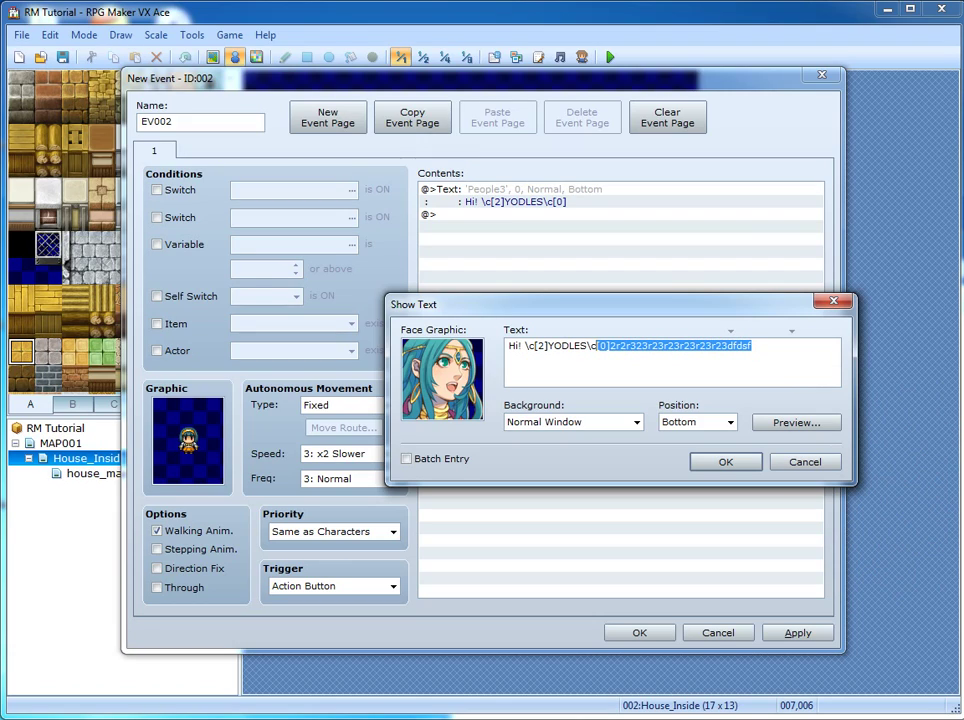
{"action": "key", "text": "BackSpace"}
{"action": "type", "text": "[0]"}
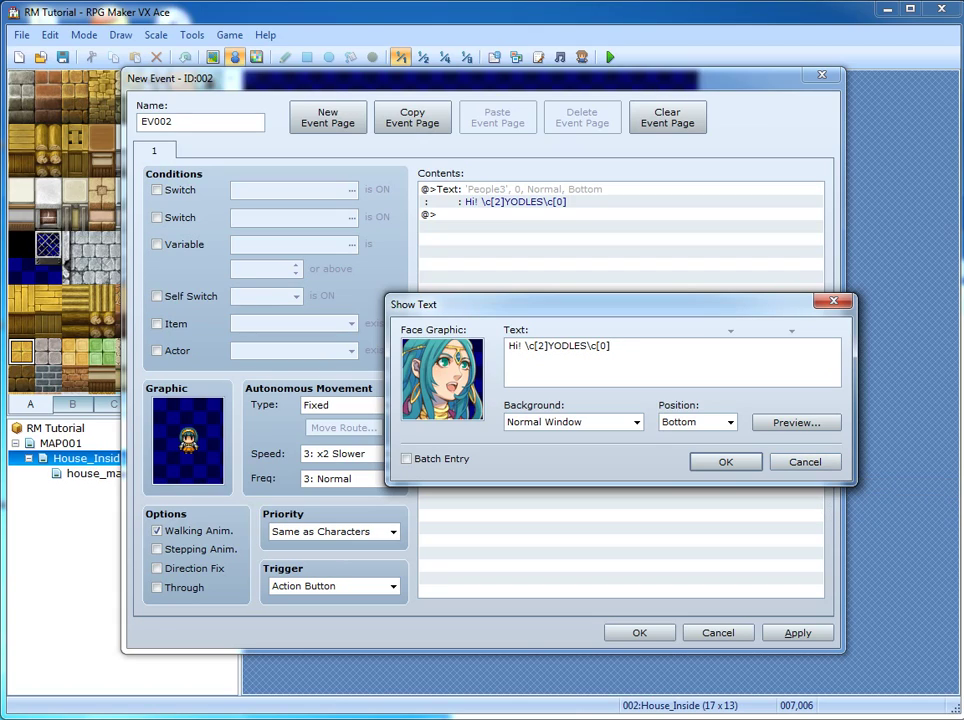
{"action": "left_click", "coordinate": [726, 462]}
Inspect the Change Items command's item choices, operation and amount options without adding it to the event
{"action": "double_click", "coordinate": [560, 214]}
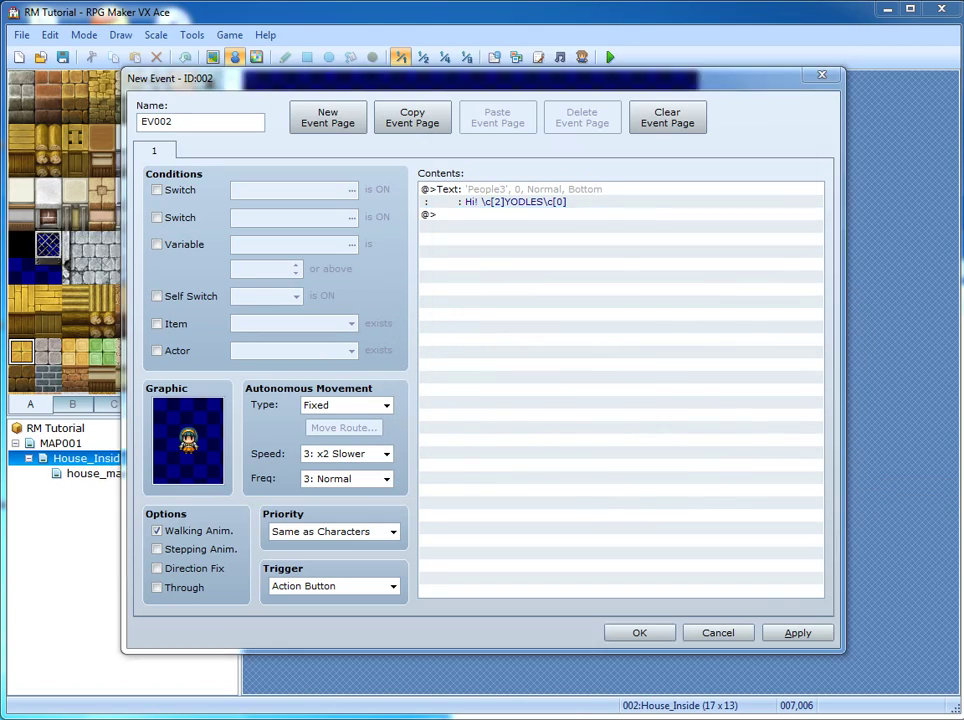
{"action": "key", "text": "Return"}
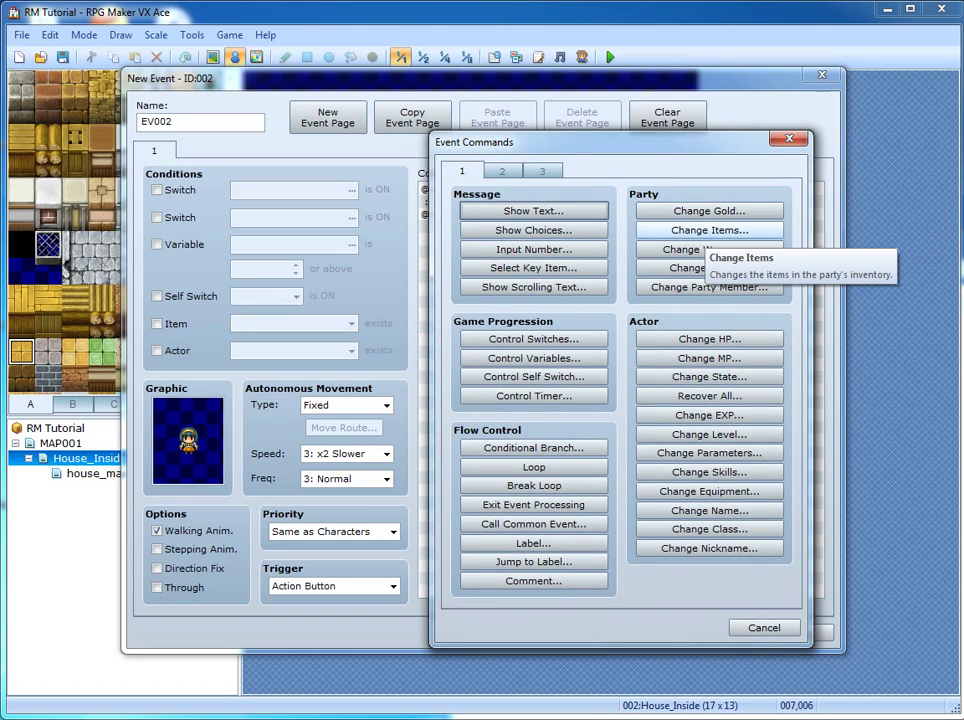
{"action": "left_click", "coordinate": [706, 231]}
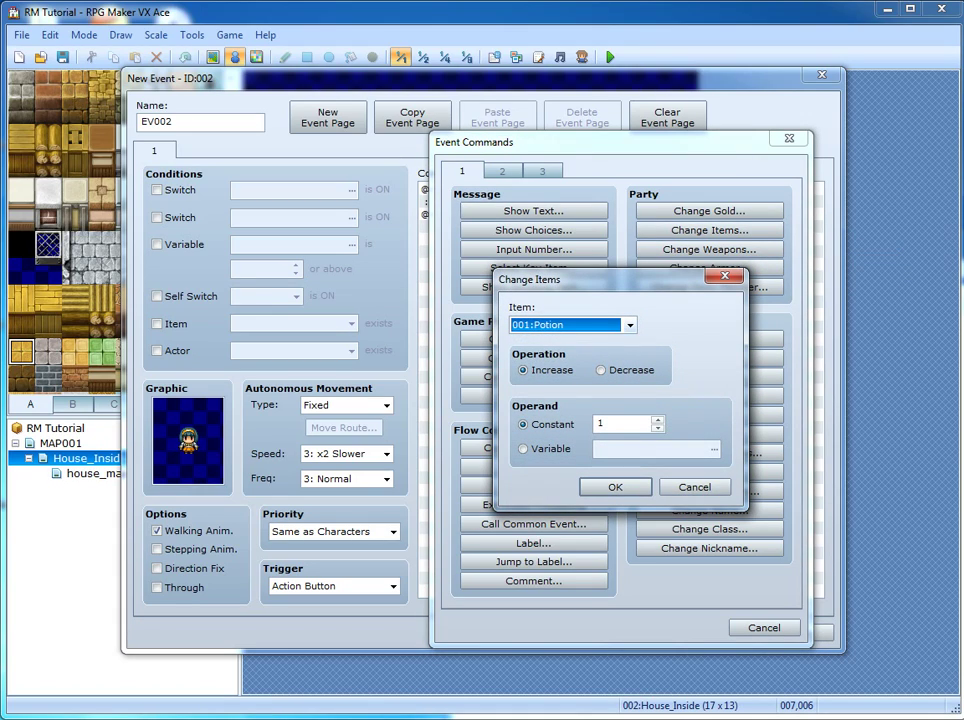
{"action": "left_click", "coordinate": [630, 325]}
{"action": "left_click", "coordinate": [600, 325]}
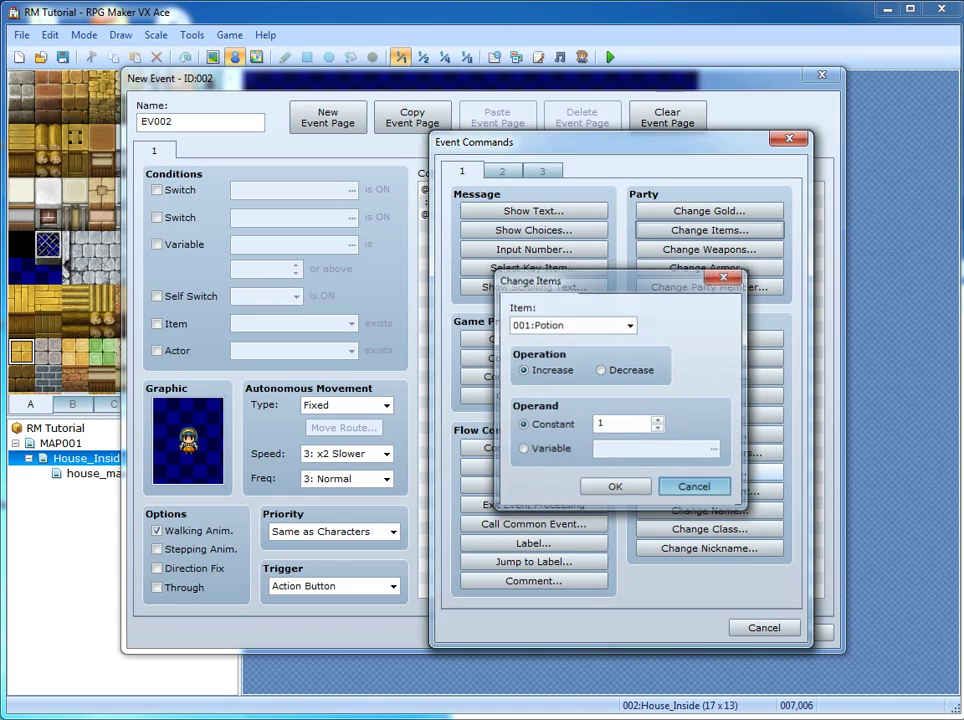
Leave the command list without adding anything else and save the NPC event
{"action": "left_click", "coordinate": [694, 487]}
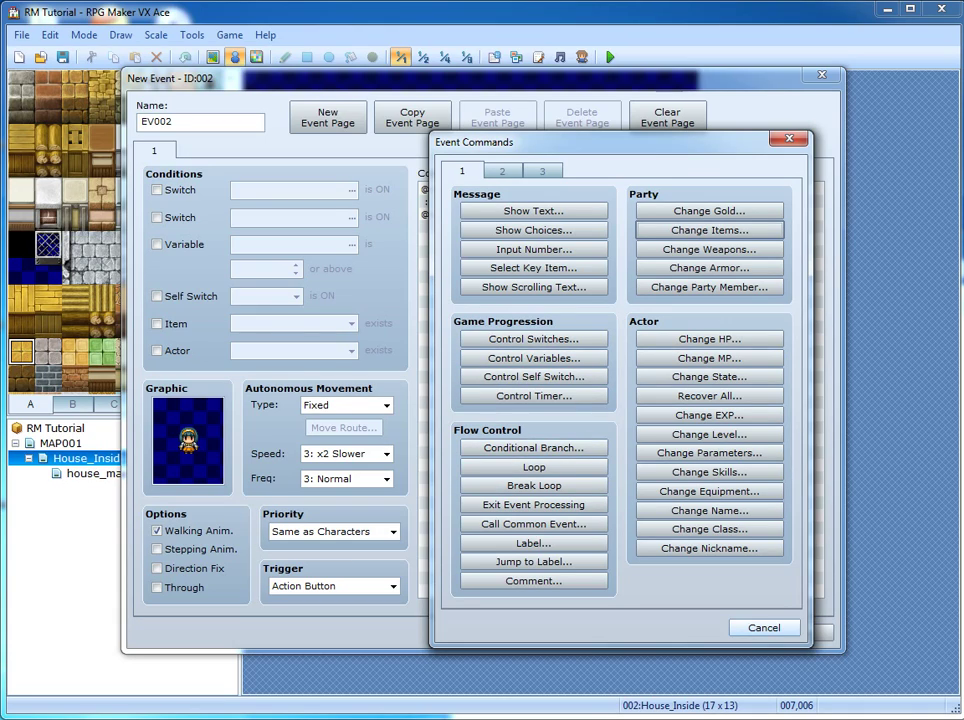
{"action": "left_click", "coordinate": [764, 628]}
{"action": "left_click", "coordinate": [639, 633]}
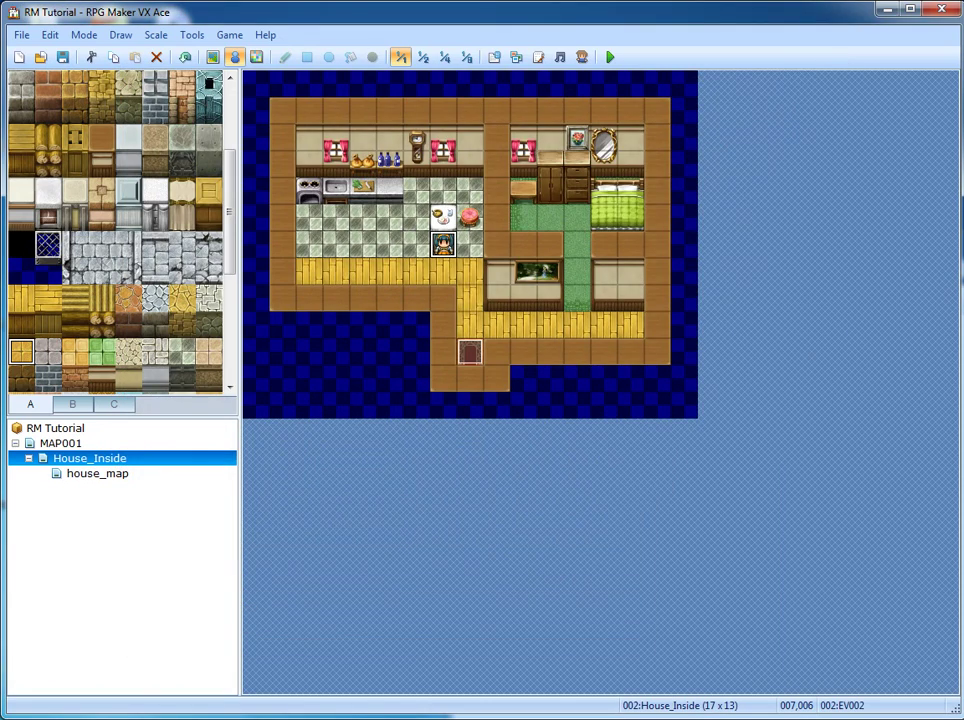
Save the project, start a new game in a playtest and walk the hero through the house door
{"action": "left_click", "coordinate": [610, 57]}
{"action": "key", "text": "Return"}
{"action": "key", "text": "Return"}
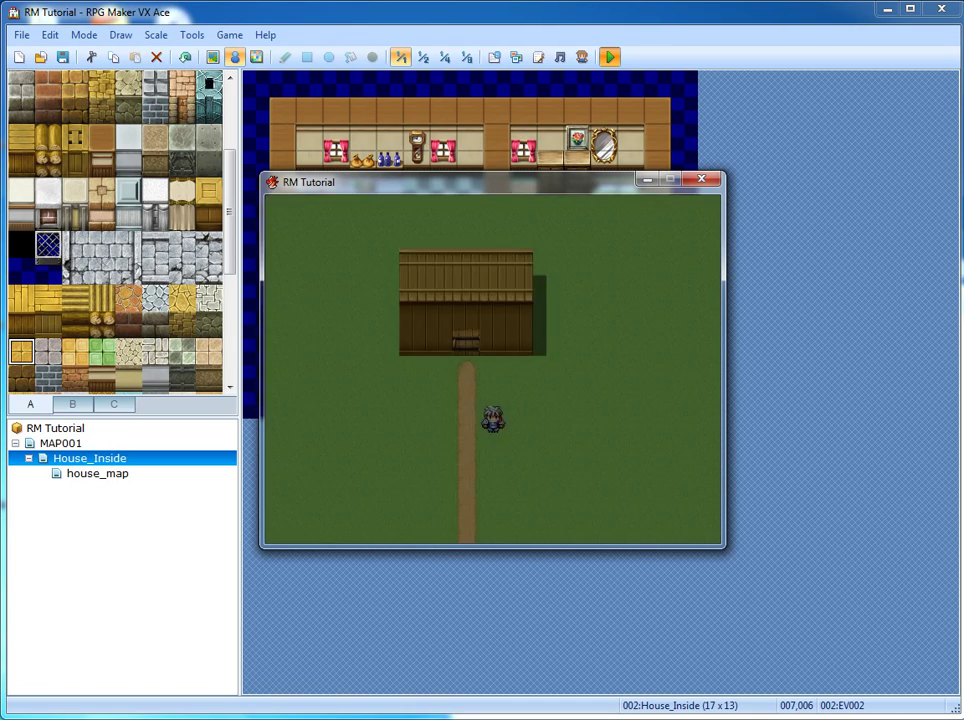
{"action": "key", "text": "Left"}
{"action": "key", "text": "Up"}
{"action": "key", "text": "Up"}
{"action": "key", "text": "Up"}
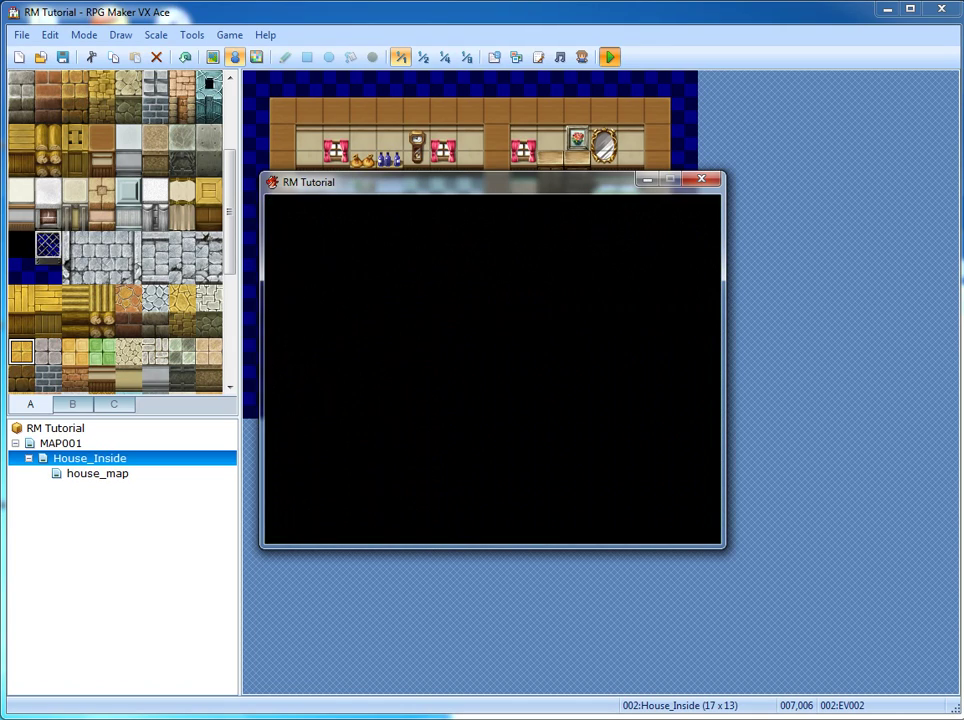
Walk up to the teal-haired NPC in the kitchen, talk to her to check the dialogue, and close the playtest
{"action": "key", "text": "Up"}
{"action": "key", "text": "Up"}
{"action": "key", "text": "Up"}
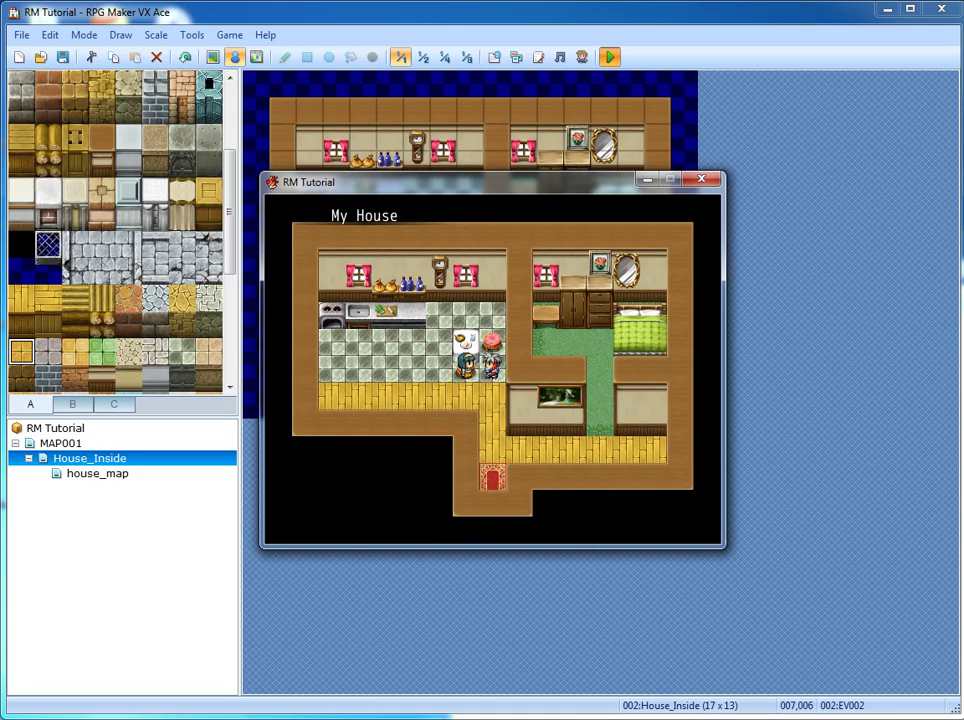
{"action": "key", "text": "Left"}
{"action": "key", "text": "Return"}
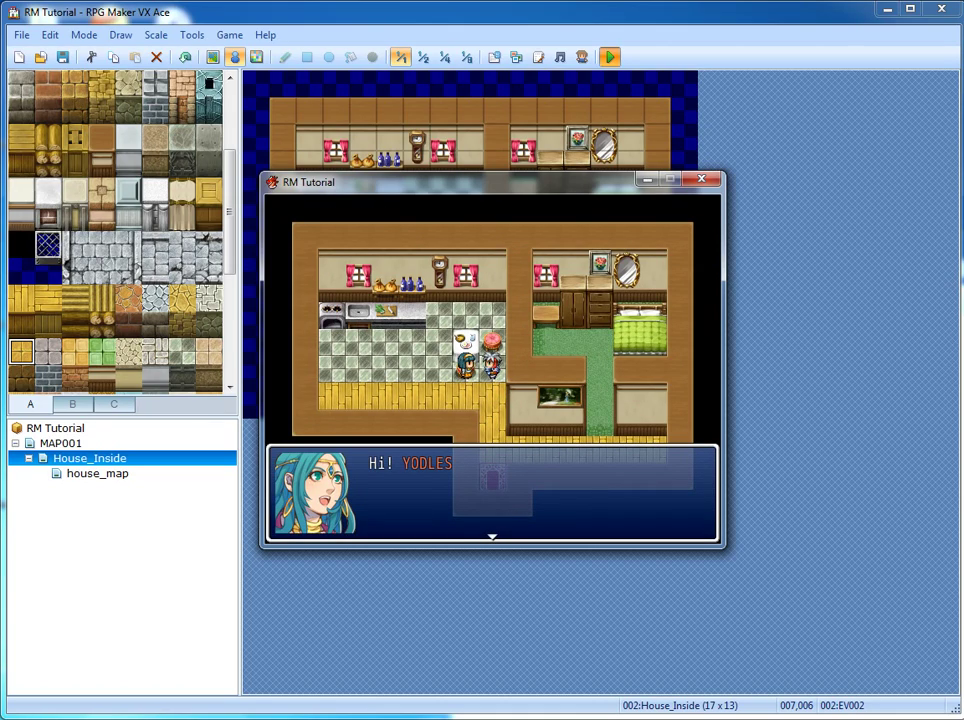
{"action": "left_click", "coordinate": [702, 179]}
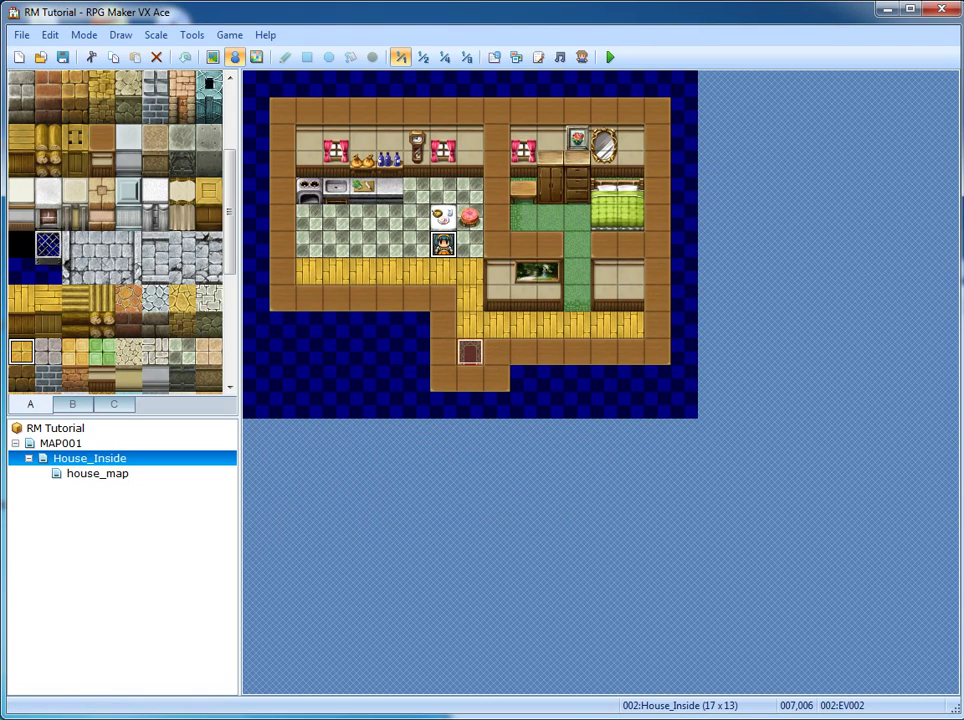
Create a new event on the grass of house_map at tile 014,009
{"action": "double_click", "coordinate": [443, 245]}
{"action": "left_click", "coordinate": [719, 633]}
{"action": "left_click", "coordinate": [97, 473]}
{"action": "double_click", "coordinate": [631, 325]}
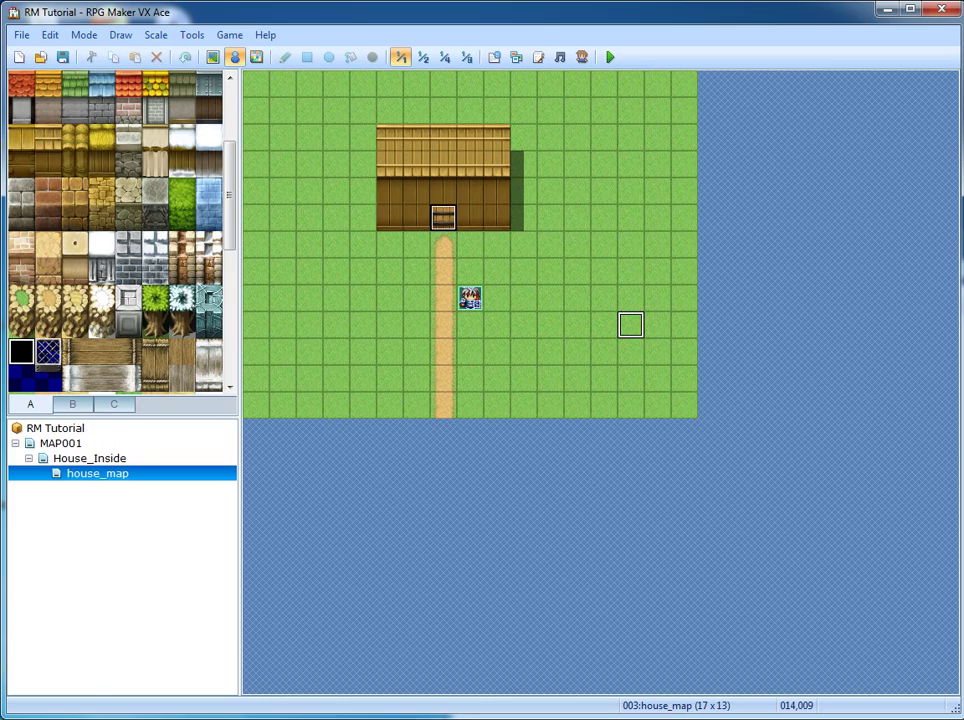
Give the new event the green slime graphic from the Monster2 character set
{"action": "double_click", "coordinate": [188, 441]}
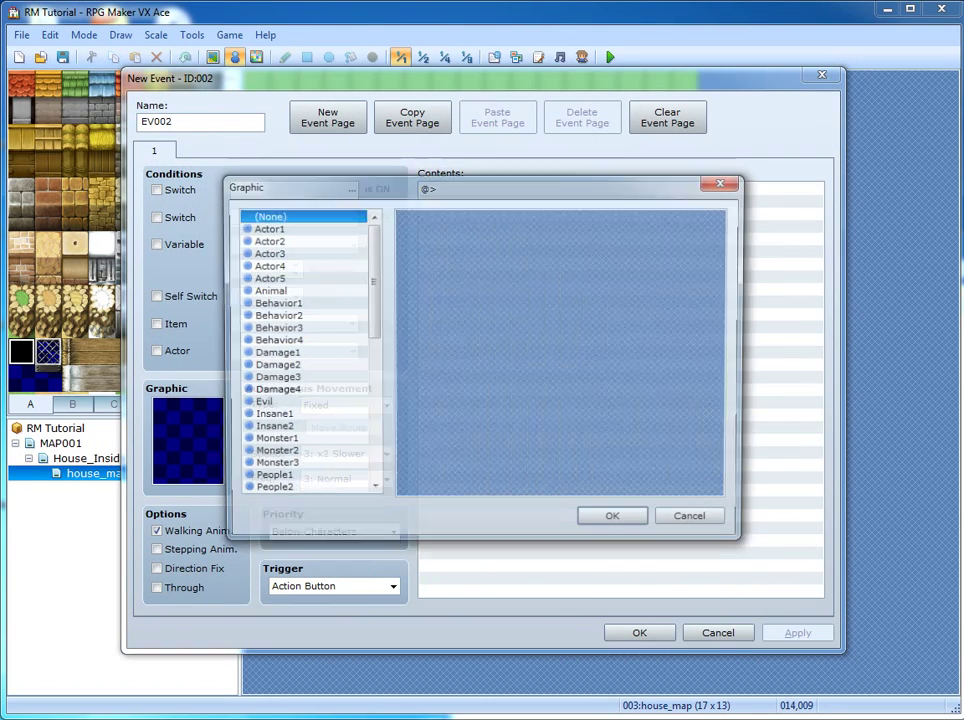
{"action": "left_click", "coordinate": [266, 253]}
{"action": "left_click", "coordinate": [267, 290]}
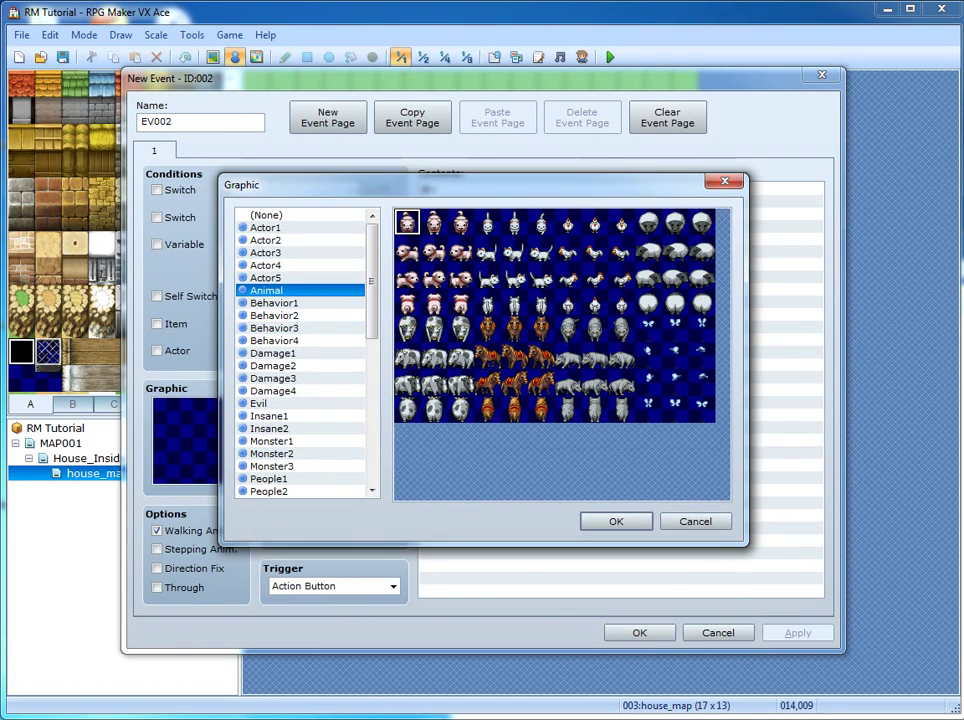
{"action": "left_click_drag", "start_coordinate": [372, 289], "coordinate": [372, 300]}
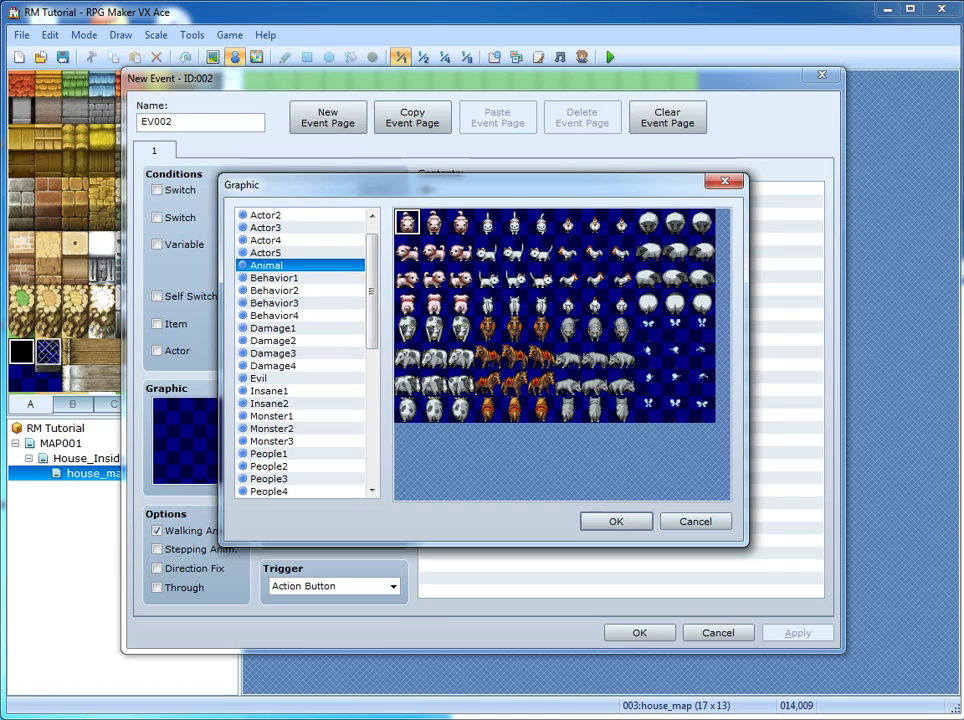
{"action": "left_click", "coordinate": [269, 454]}
{"action": "left_click", "coordinate": [272, 429]}
{"action": "left_click", "coordinate": [272, 416]}
{"action": "left_click", "coordinate": [272, 429]}
{"action": "left_click", "coordinate": [597, 222]}
{"action": "left_click", "coordinate": [597, 330]}
{"action": "left_click", "coordinate": [616, 521]}
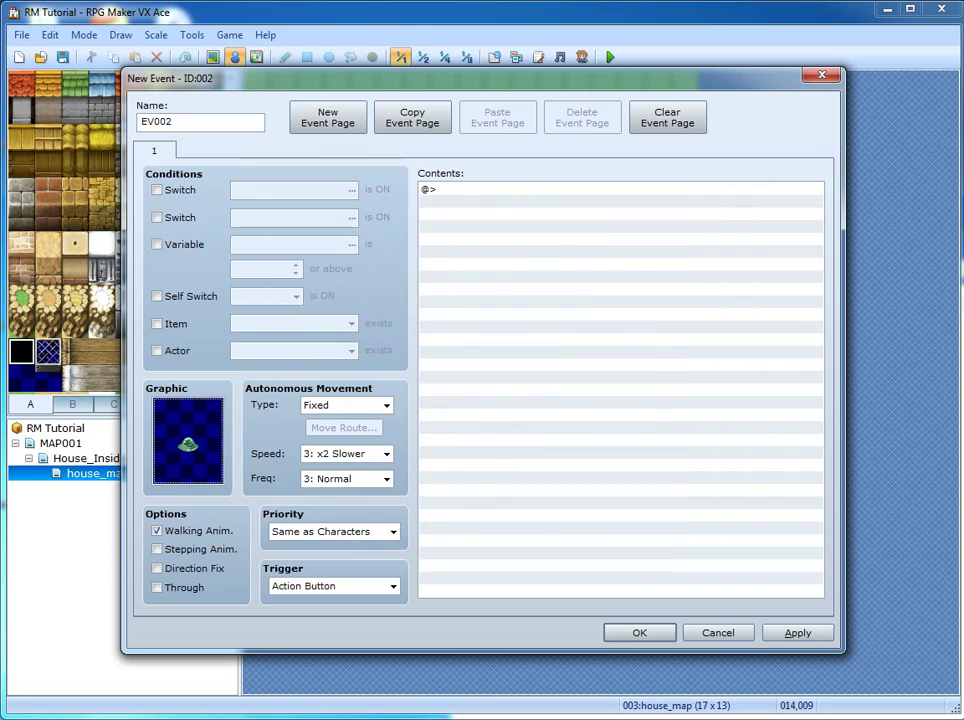
Add a Battle Processing command to the slime event with the directly designated troop 001:Slime*2
{"action": "double_click", "coordinate": [520, 189]}
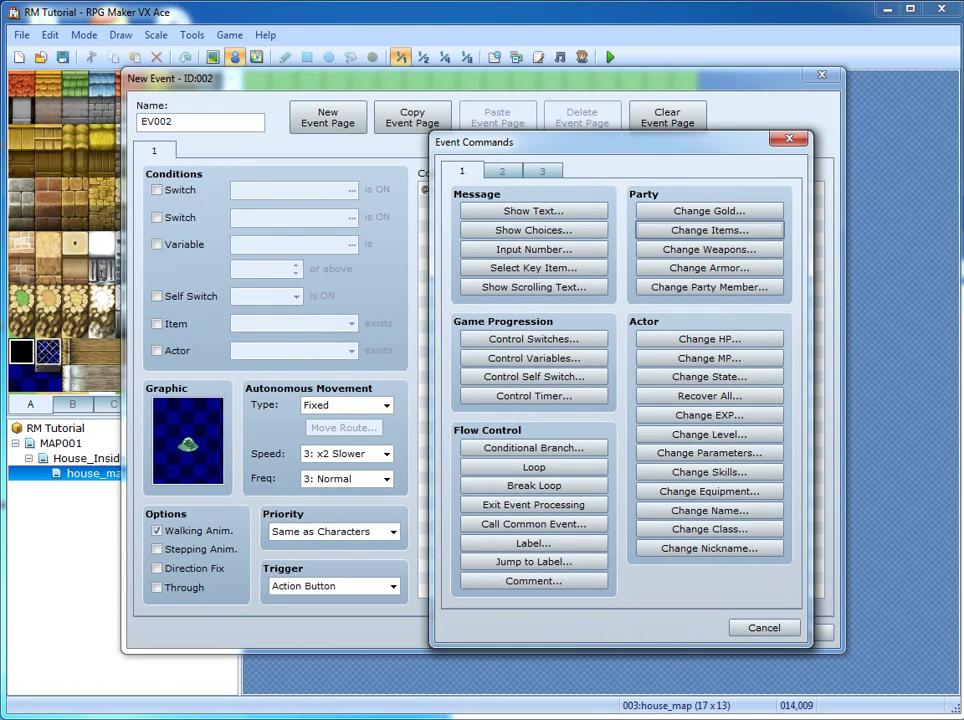
{"action": "left_click", "coordinate": [542, 171]}
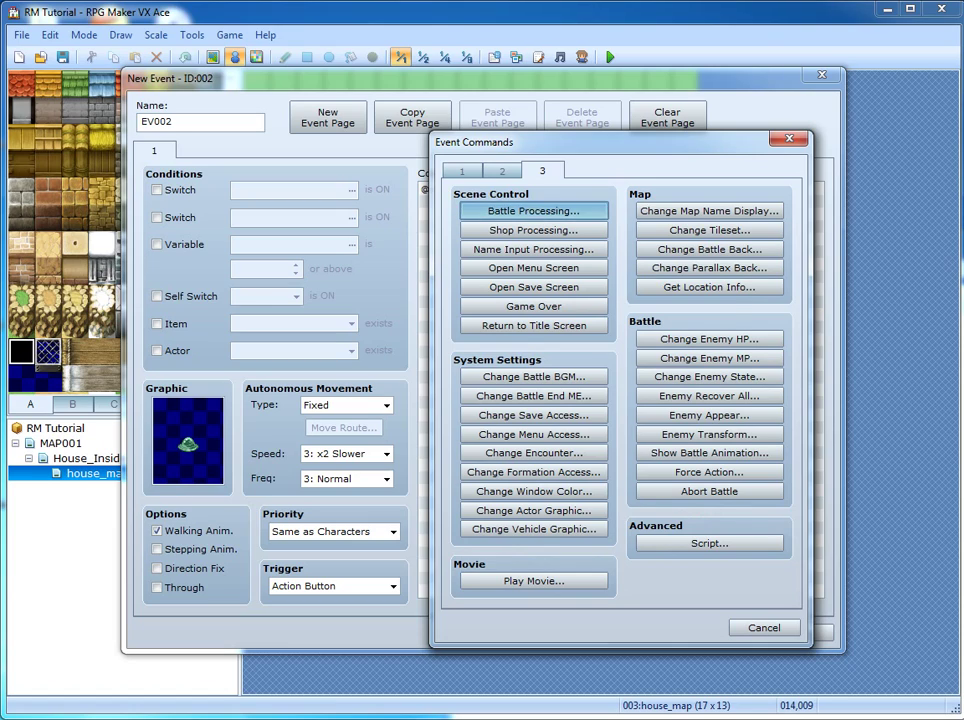
{"action": "left_click", "coordinate": [533, 211]}
{"action": "left_click", "coordinate": [683, 343]}
{"action": "left_click", "coordinate": [683, 343]}
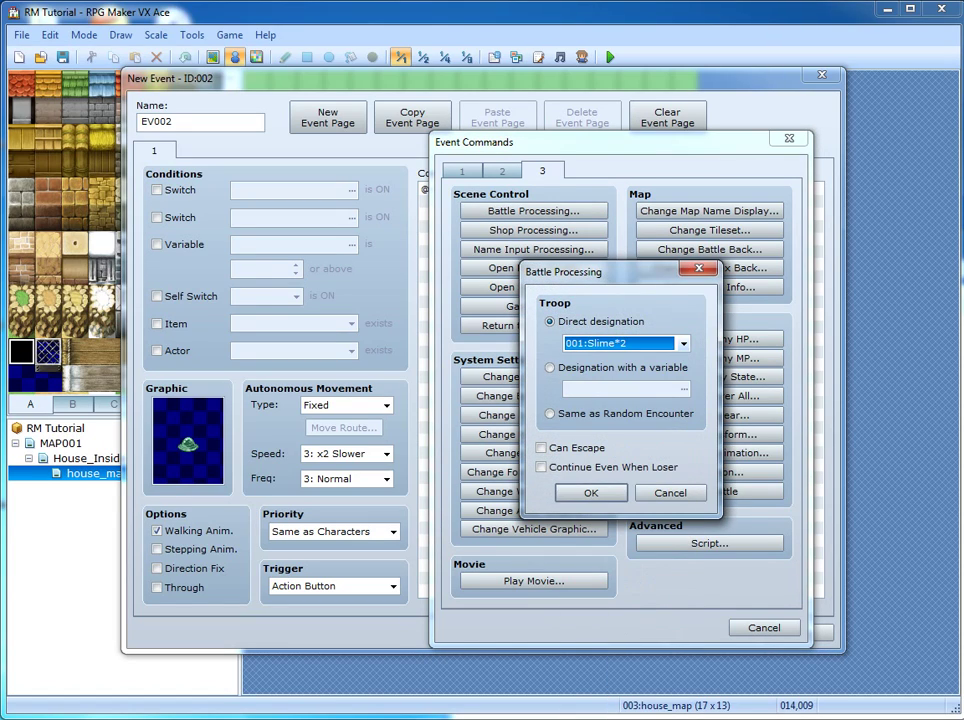
{"action": "key", "text": "Return"}
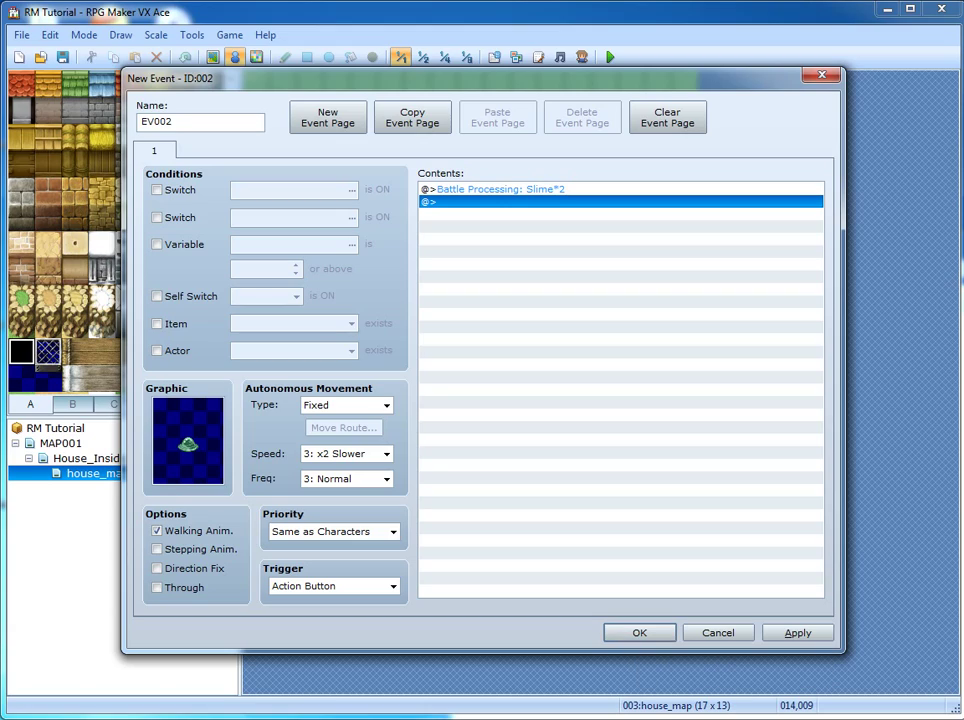
Set the slime's autonomous movement to Random with frequency 4: Higher, keeping the priority at Same as Characters
{"action": "left_click", "coordinate": [386, 405]}
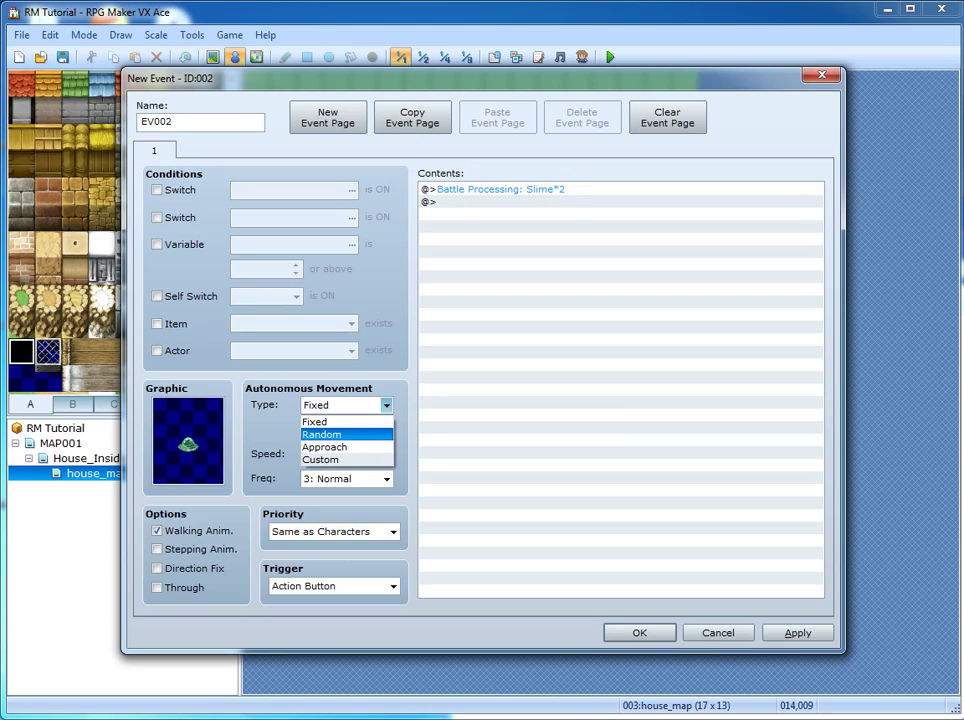
{"action": "left_click", "coordinate": [322, 434]}
{"action": "left_click", "coordinate": [386, 478]}
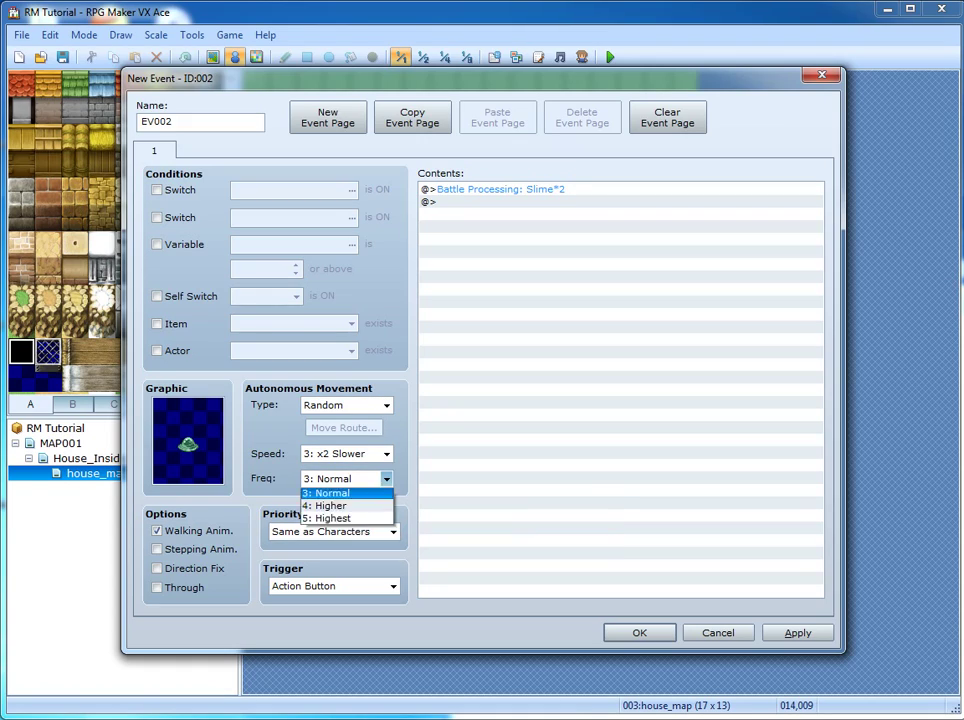
{"action": "left_click", "coordinate": [330, 533]}
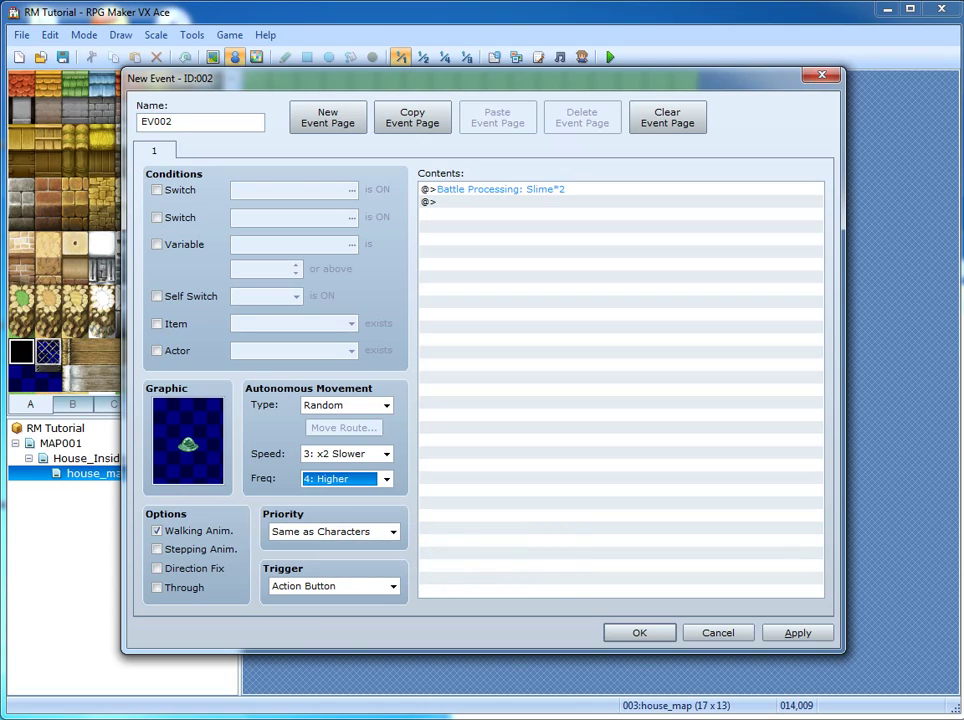
{"action": "left_click", "coordinate": [393, 532]}
{"action": "left_click", "coordinate": [320, 561]}
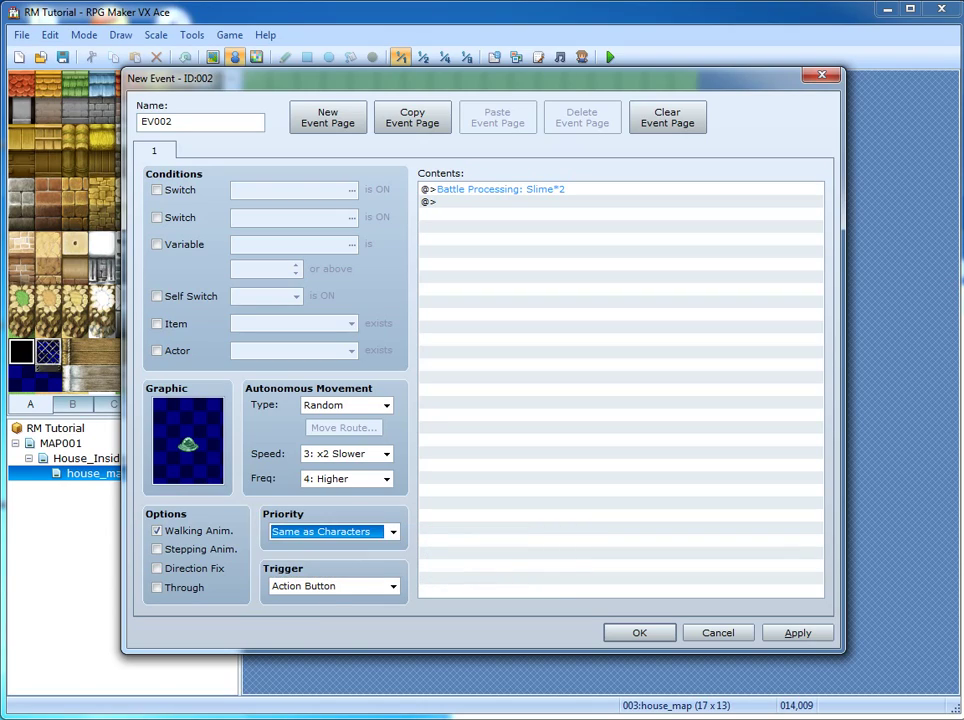
Set the slime event's trigger to Event Touch and save the event
{"action": "key", "text": "Tab"}
{"action": "key", "text": "alt+Down"}
{"action": "key", "text": "Down"}
{"action": "key", "text": "Down"}
{"action": "key", "text": "Down"}
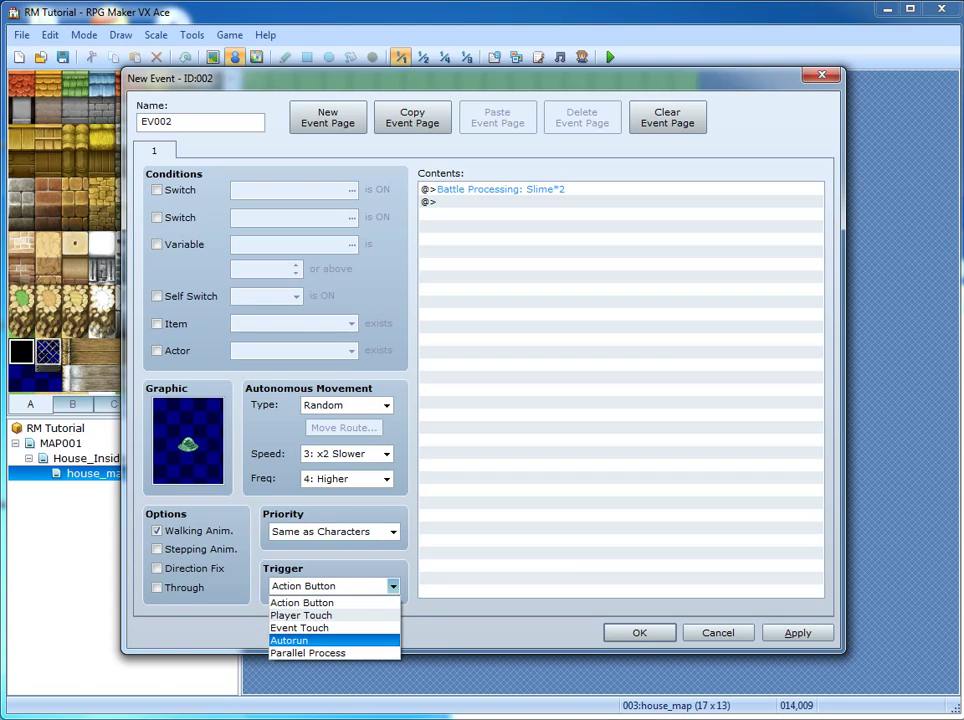
{"action": "key", "text": "Up"}
{"action": "key", "text": "Up"}
{"action": "key", "text": "Down"}
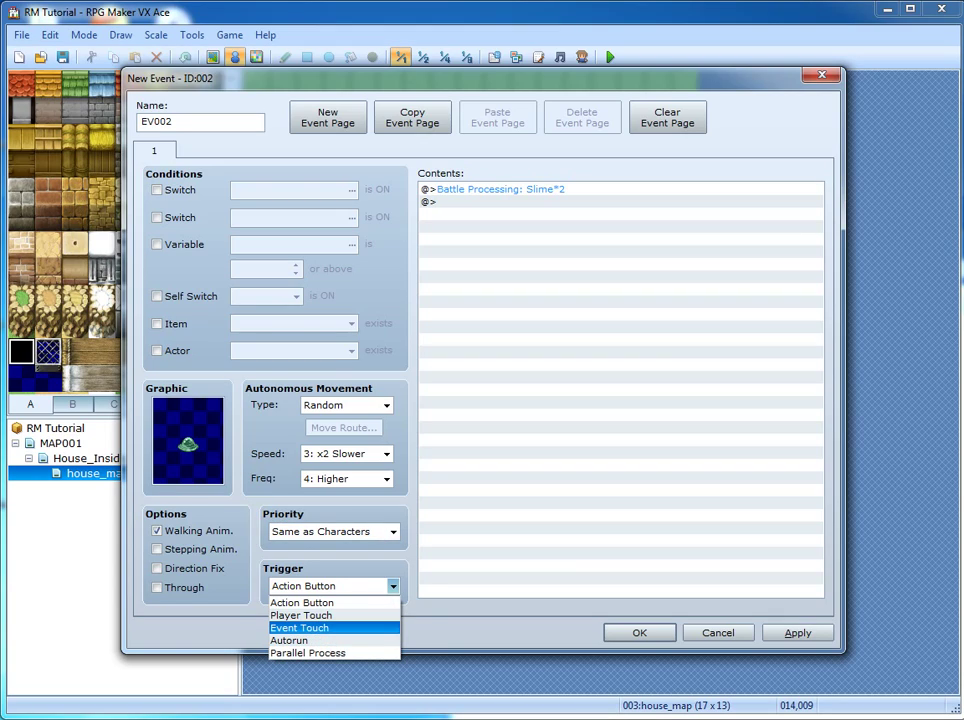
{"action": "key", "text": "Return"}
{"action": "key", "text": "Tab"}
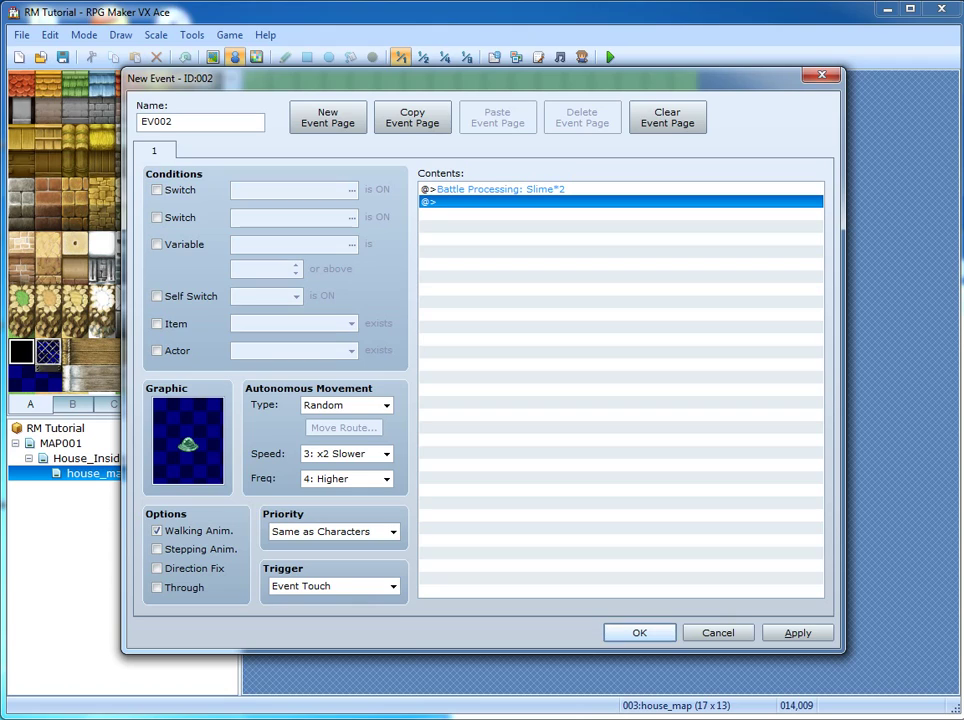
{"action": "left_click", "coordinate": [640, 632]}
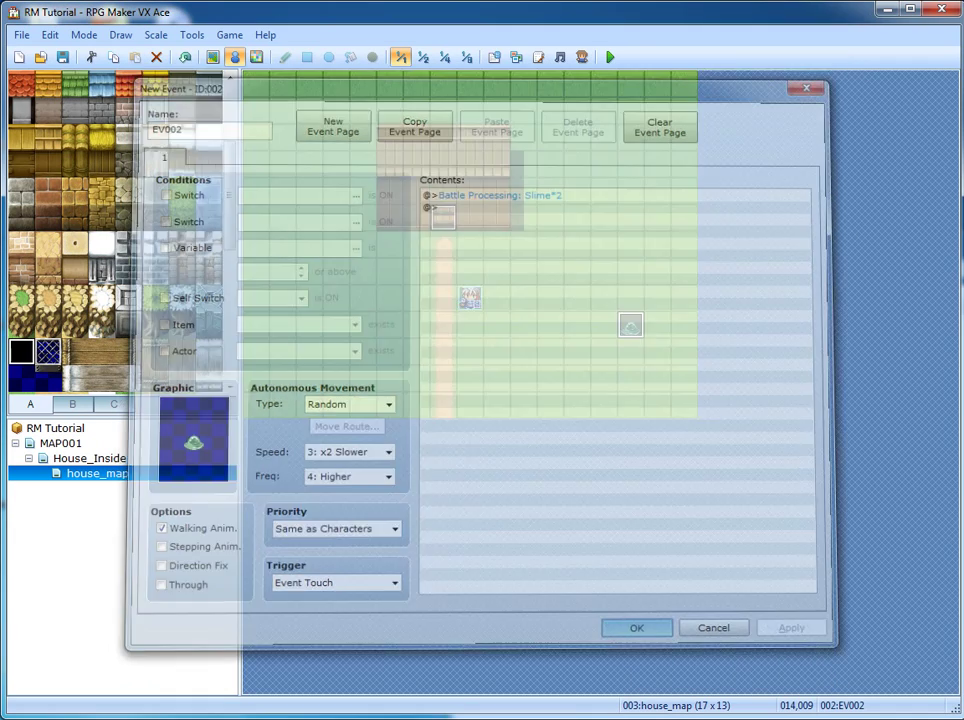
Save the project, start a playtest and walk the hero into the roaming slime to start the battle
{"action": "left_click", "coordinate": [610, 57]}
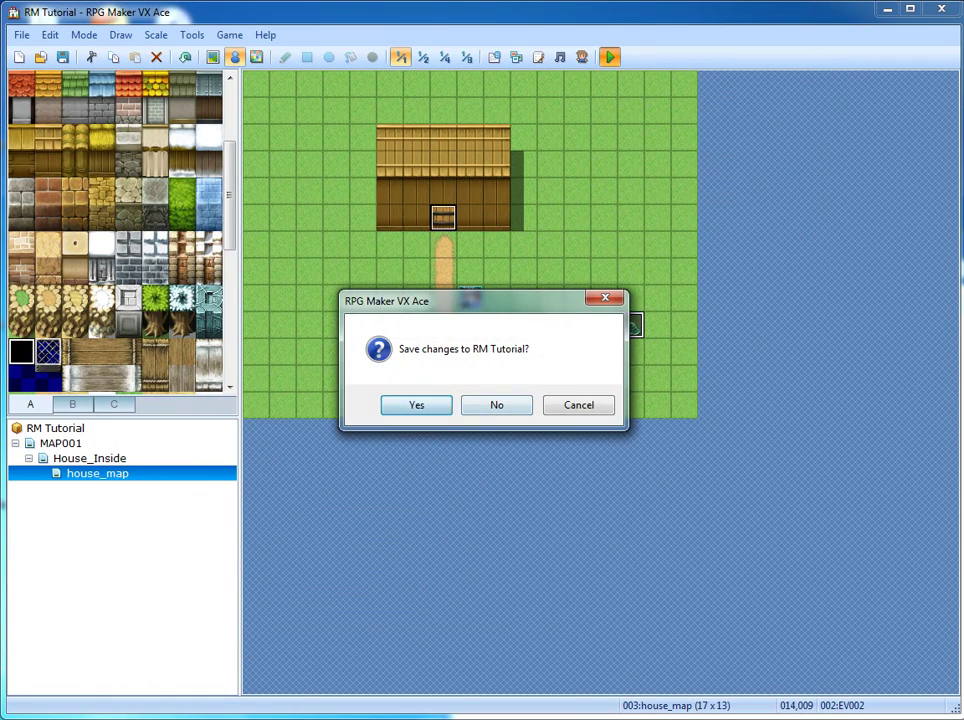
{"action": "key", "text": "Return"}
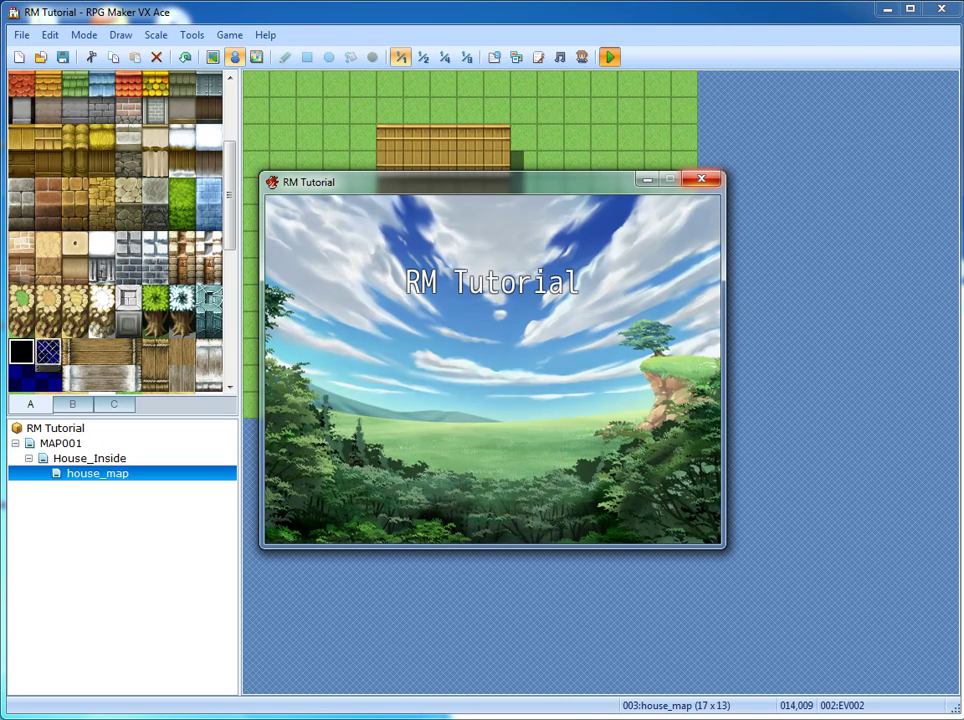
{"action": "key", "text": "Right"}
{"action": "key", "text": "Right"}
{"action": "key", "text": "Down"}
{"action": "key", "text": "Right"}
{"action": "key", "text": "Right"}
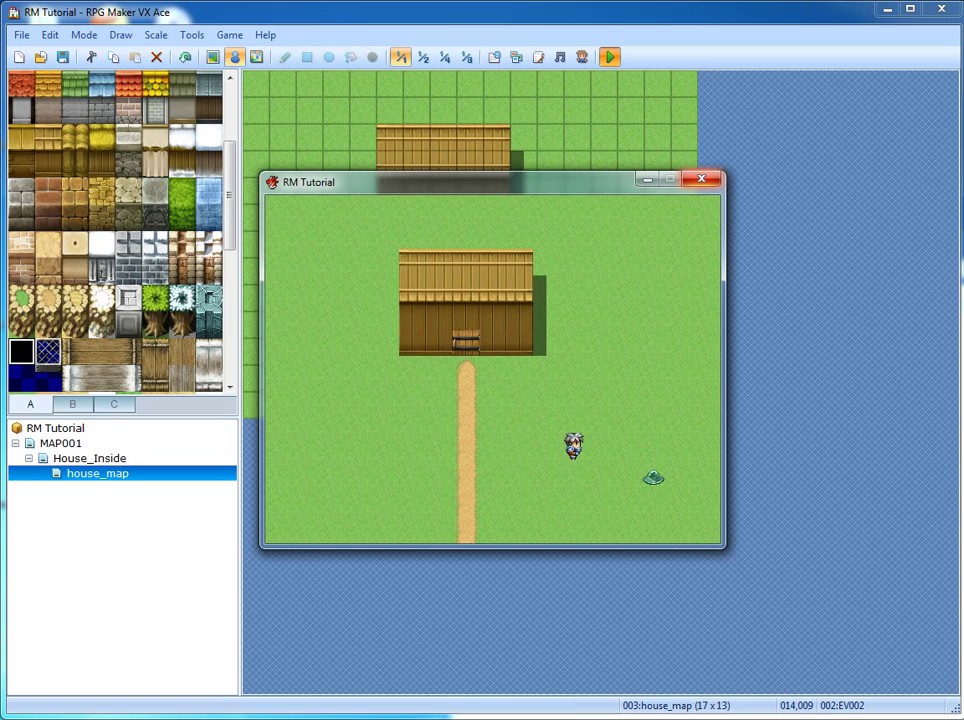
{"action": "key", "text": "Down"}
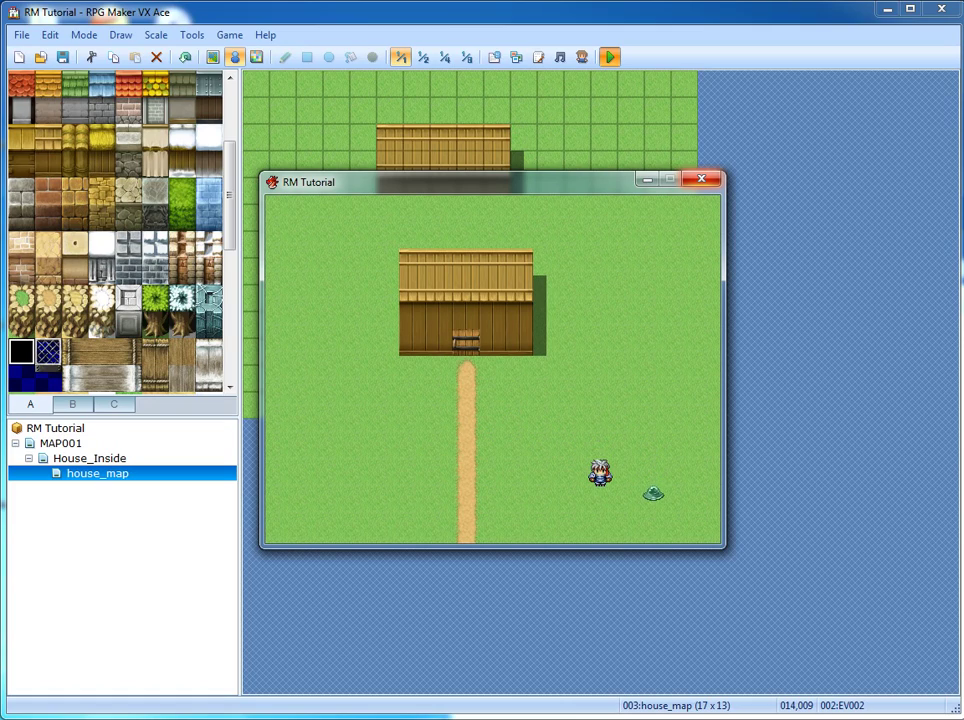
{"action": "key", "text": "Right"}
{"action": "key", "text": "Down"}
{"action": "key", "text": "Right"}
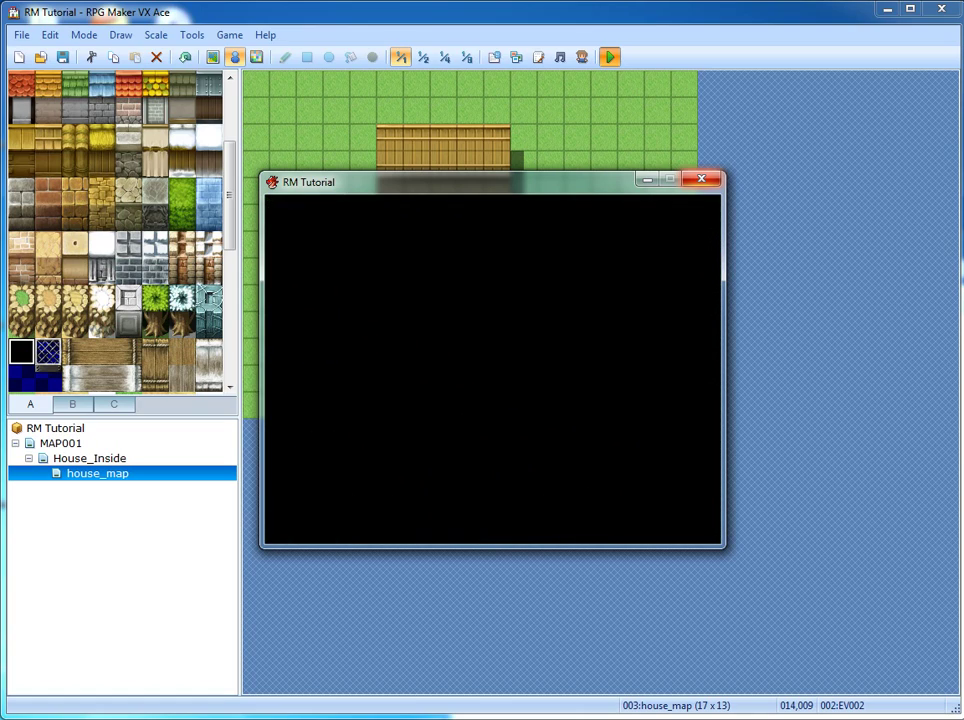
Advance to the hero's battle commands against the slimes, reset to the title screen and close the playtest
{"action": "key", "text": "Return"}
{"action": "key", "text": "Down"}
{"action": "key", "text": "Up"}
{"action": "key", "text": "Return"}
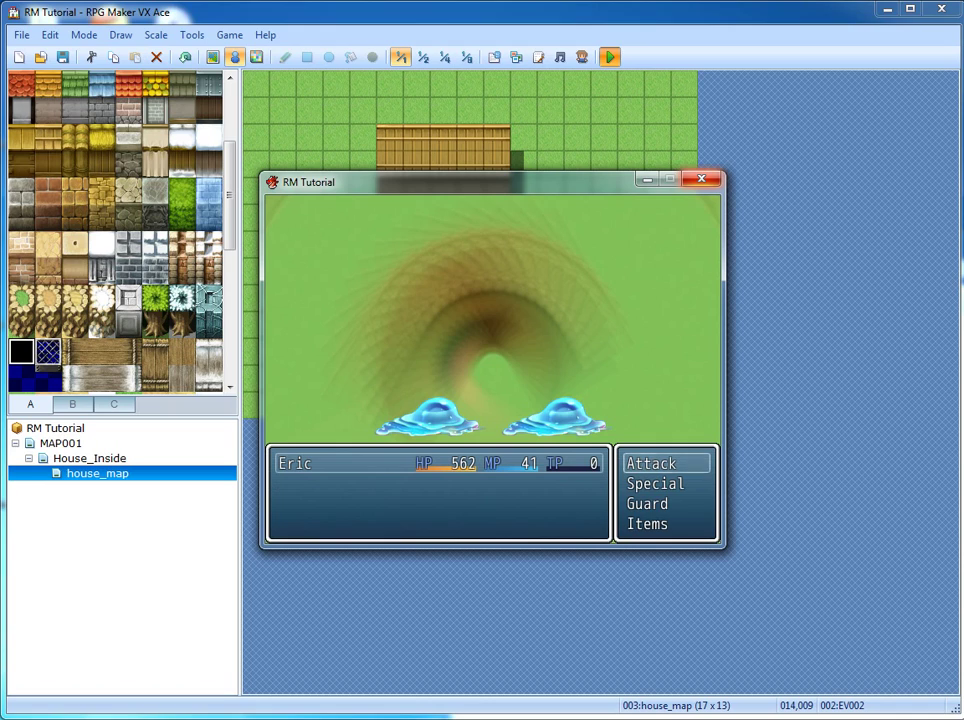
{"action": "key", "text": "F12"}
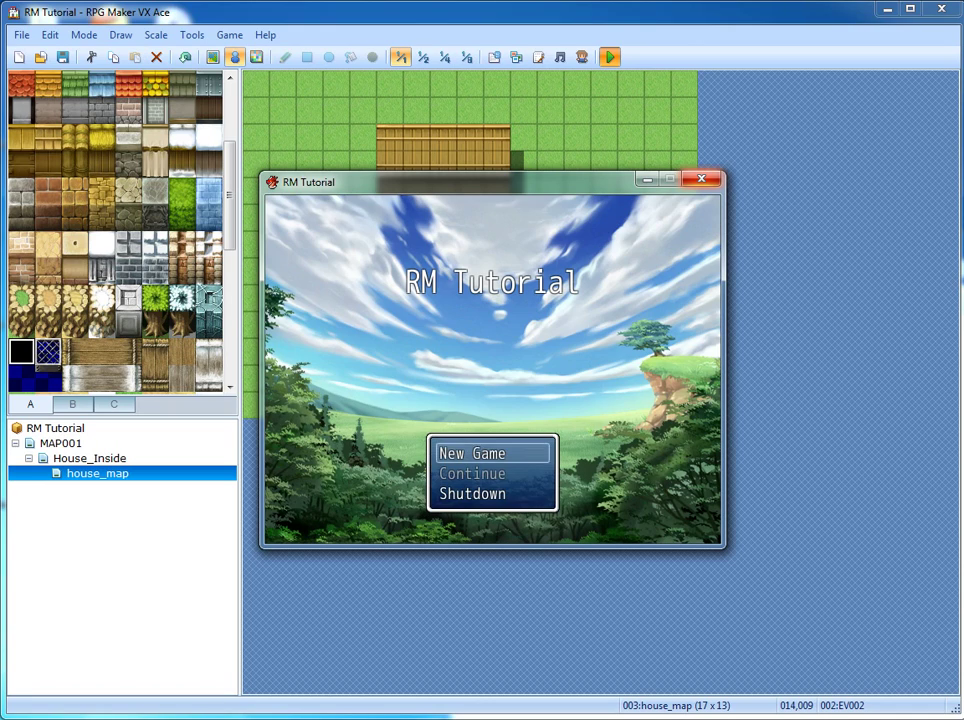
{"action": "key", "text": "alt+F4"}
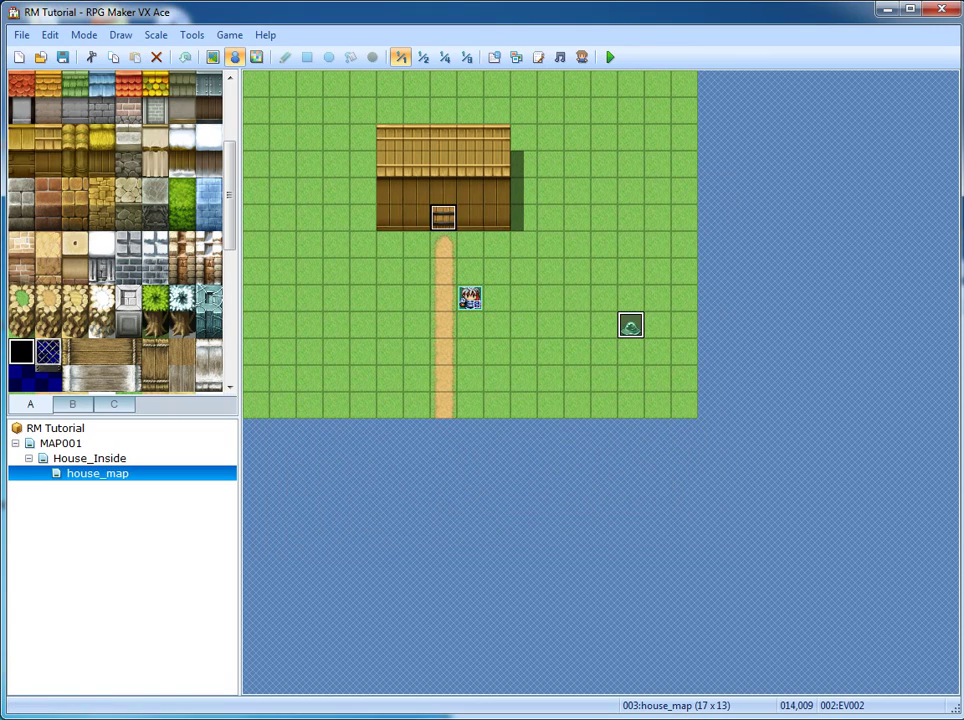
On the House_Inside map, create a quick Treasure Chest event containing 50 gold on the tile beside the kitchen counter
{"action": "left_click", "coordinate": [61, 443]}
{"action": "left_click", "coordinate": [90, 458]}
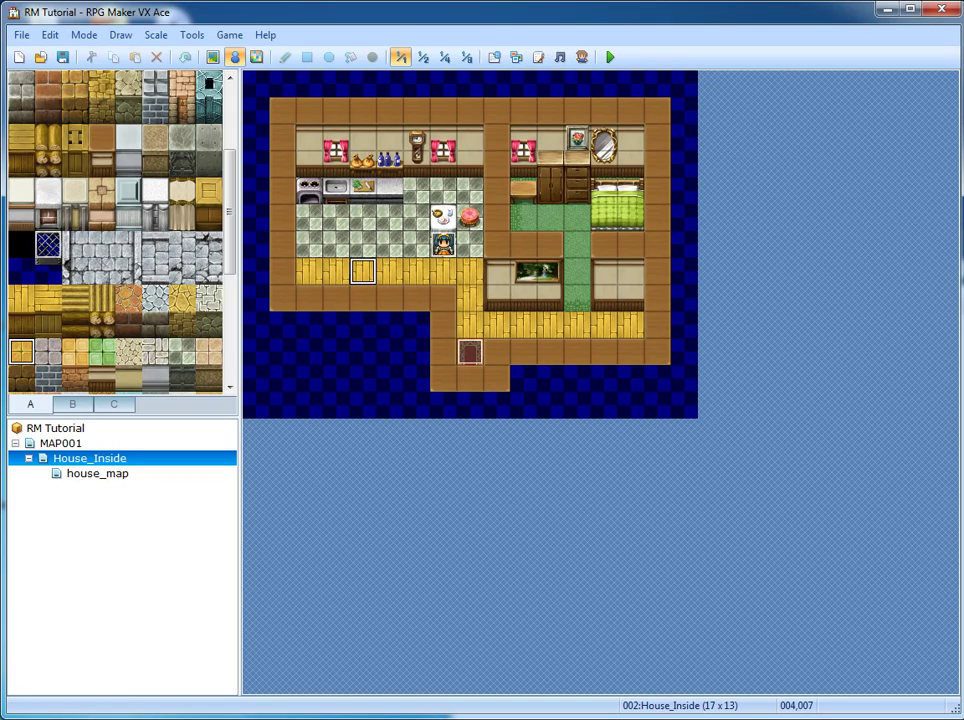
{"action": "right_click", "coordinate": [469, 190]}
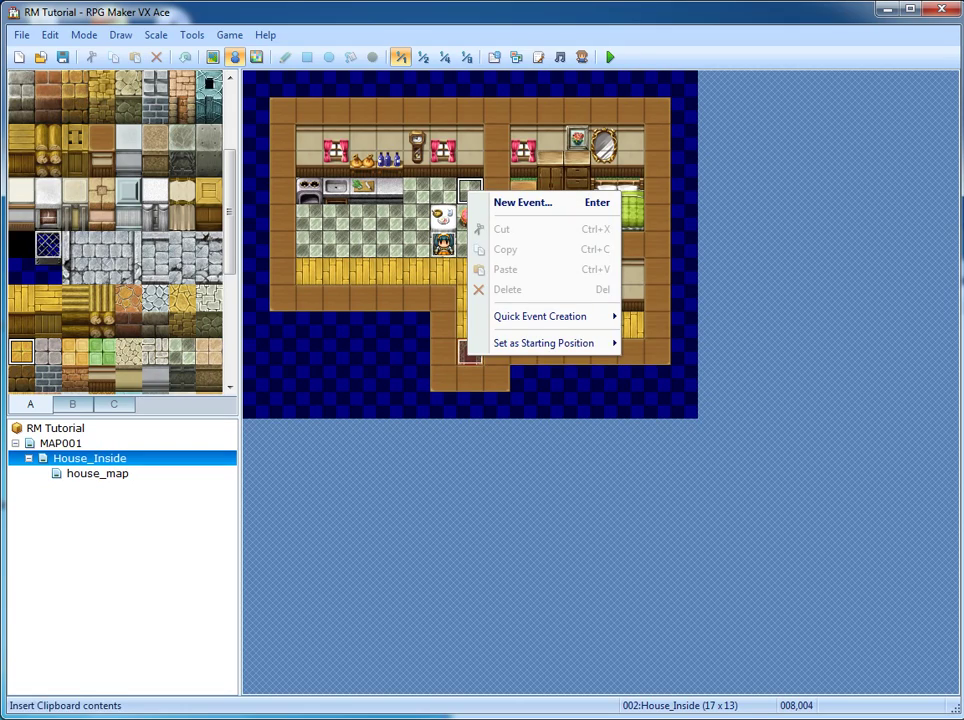
{"action": "mouse_move", "coordinate": [550, 316]}
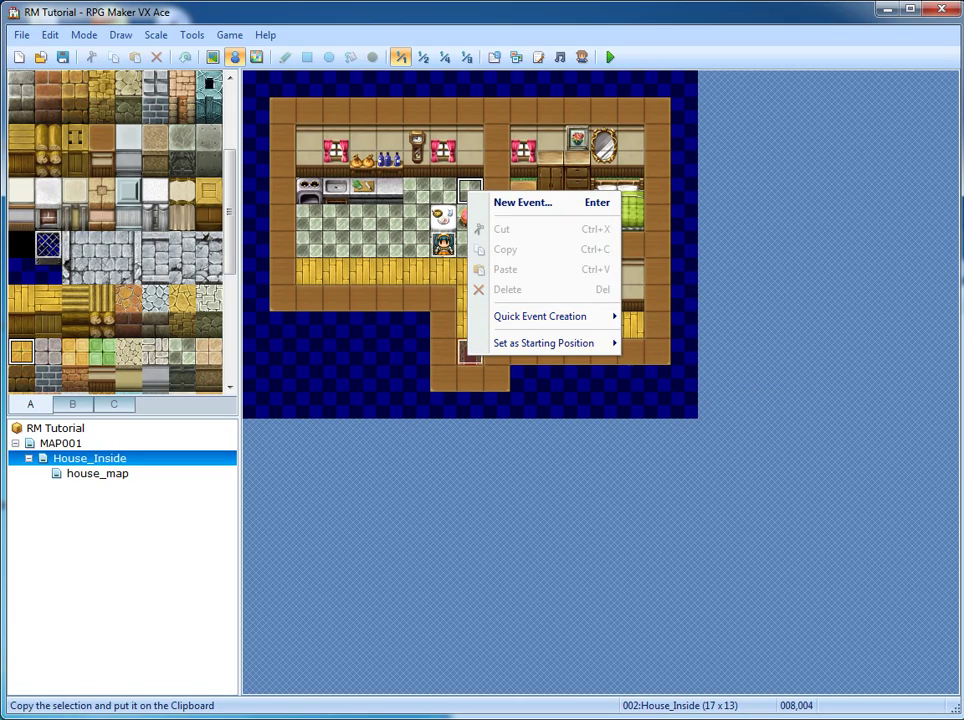
{"action": "left_click", "coordinate": [414, 192]}
{"action": "right_click", "coordinate": [414, 192]}
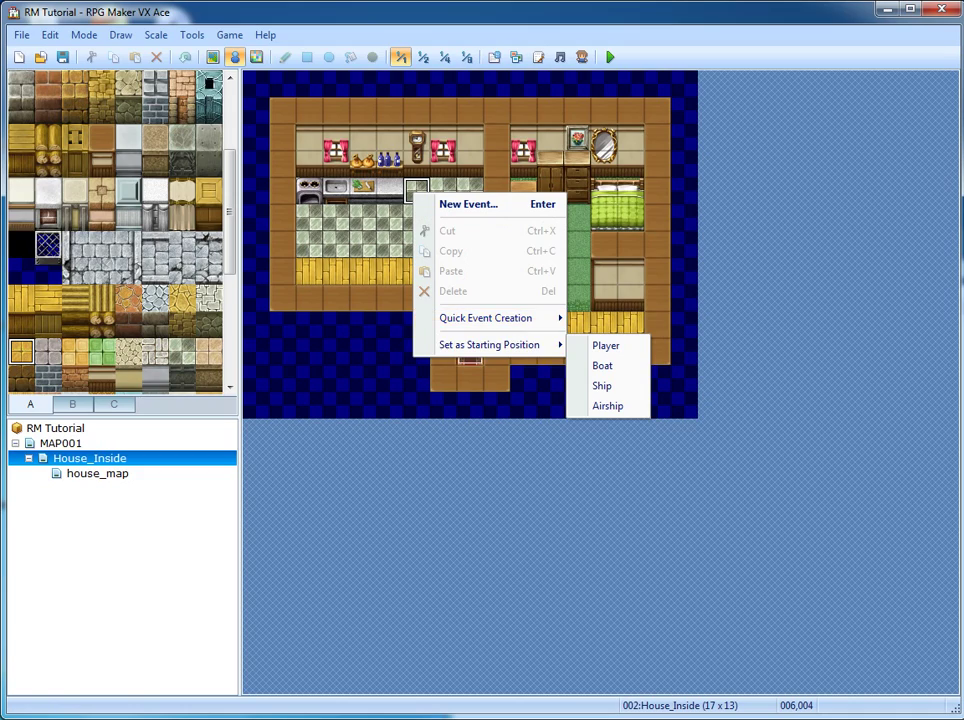
{"action": "mouse_move", "coordinate": [500, 318]}
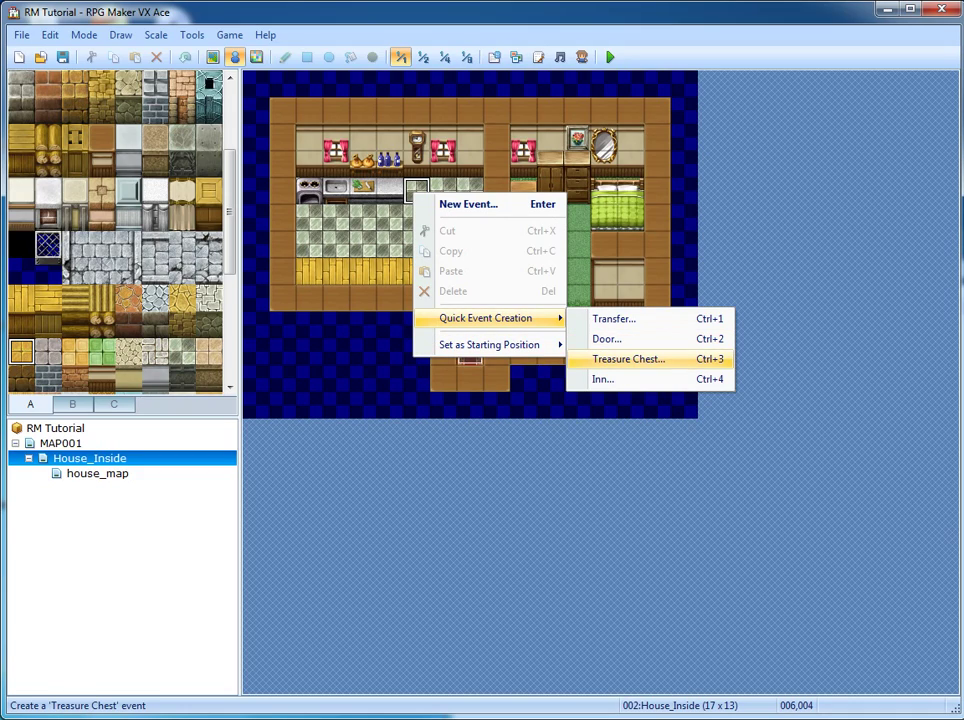
{"action": "left_click", "coordinate": [628, 358]}
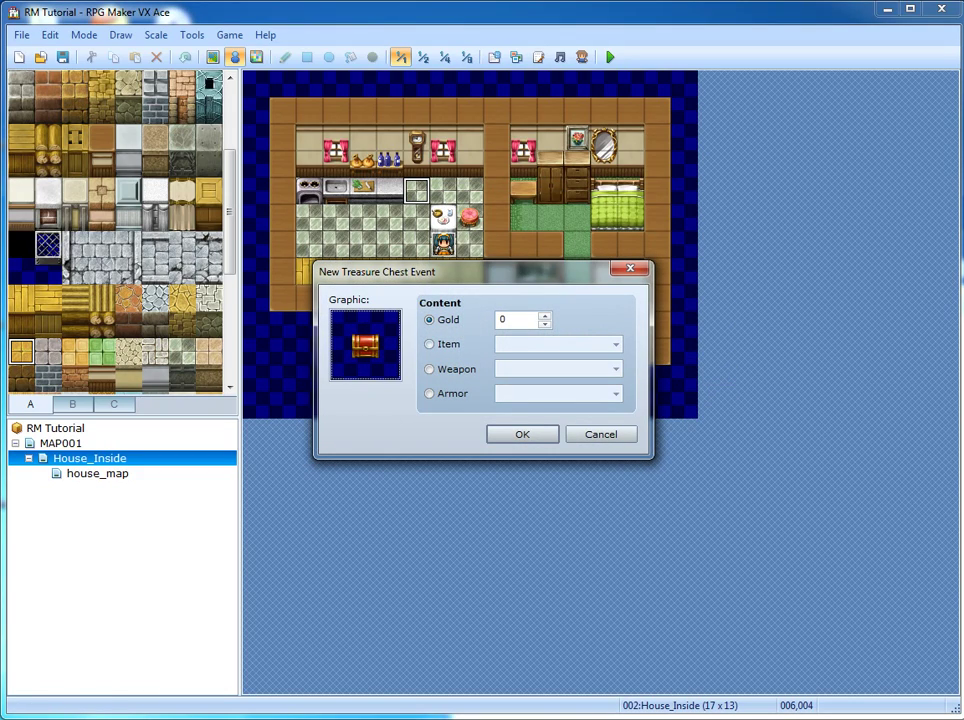
{"action": "double_click", "coordinate": [504, 320]}
{"action": "key", "text": "Return"}
Open the new treasure chest event and examine its Set Move Route command in the contents
{"action": "double_click", "coordinate": [416, 191]}
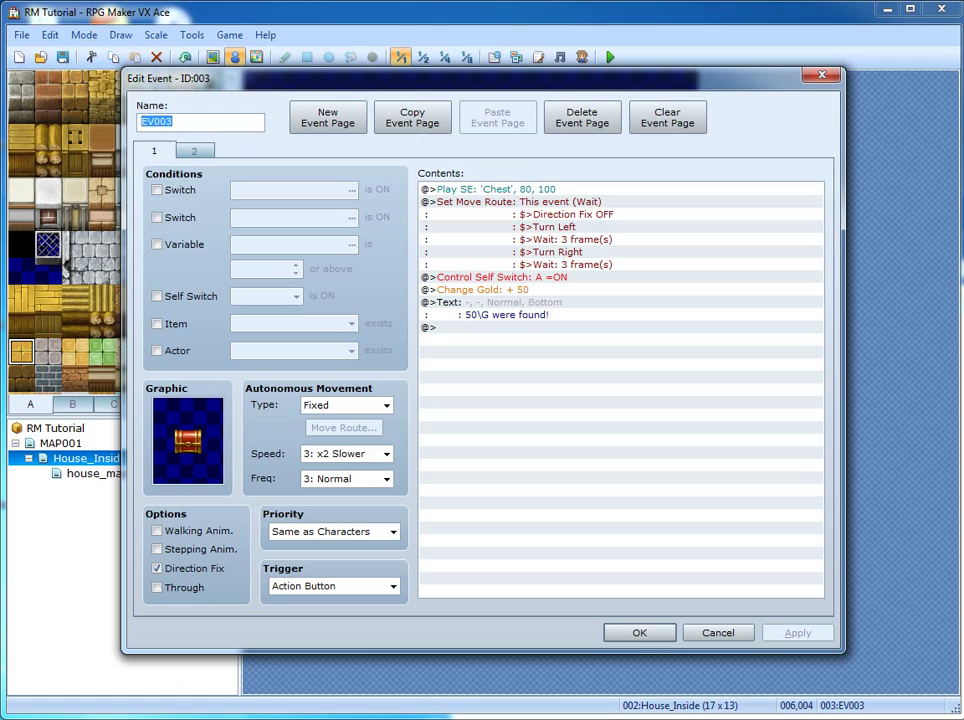
{"action": "left_click", "coordinate": [560, 227]}
{"action": "right_click", "coordinate": [529, 198]}
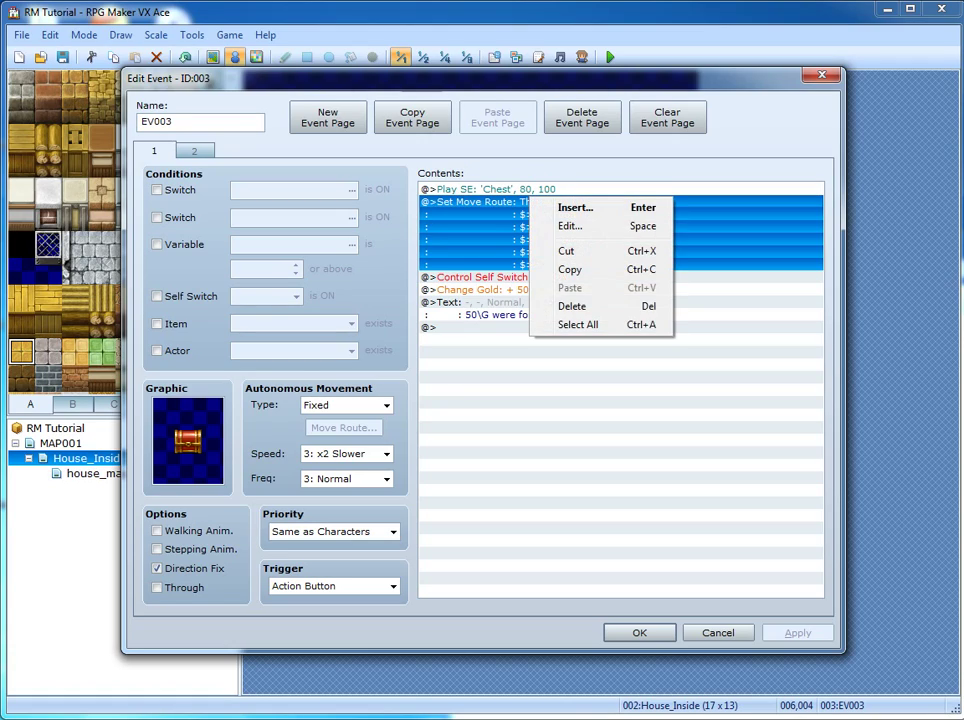
{"action": "left_click", "coordinate": [570, 226]}
{"action": "right_click", "coordinate": [556, 206]}
{"action": "left_click", "coordinate": [545, 227]}
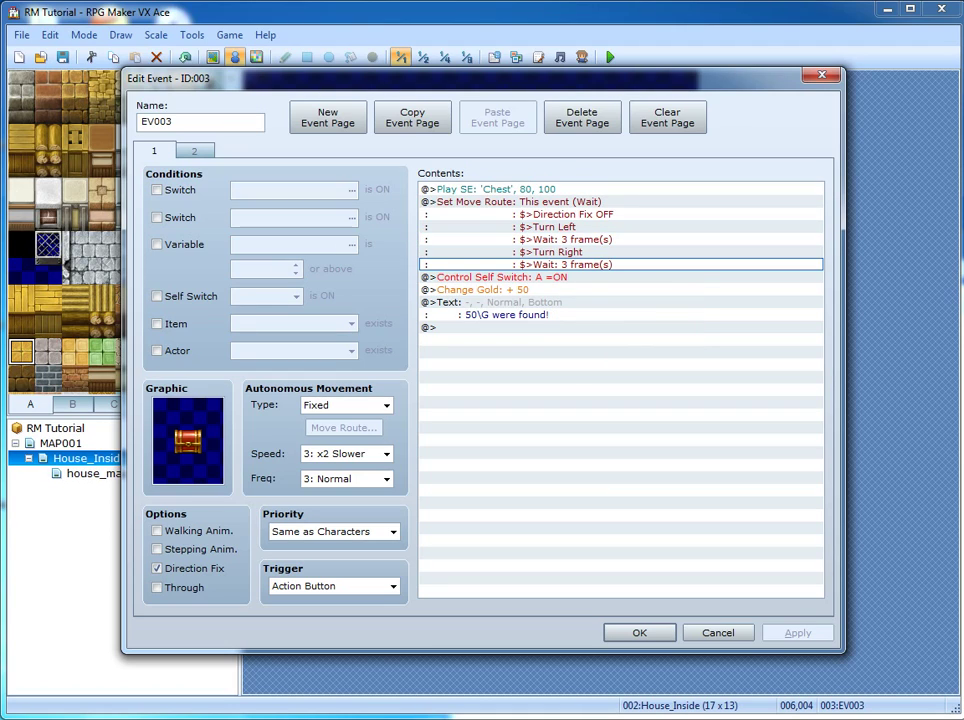
{"action": "right_click", "coordinate": [548, 204]}
{"action": "left_click", "coordinate": [588, 232]}
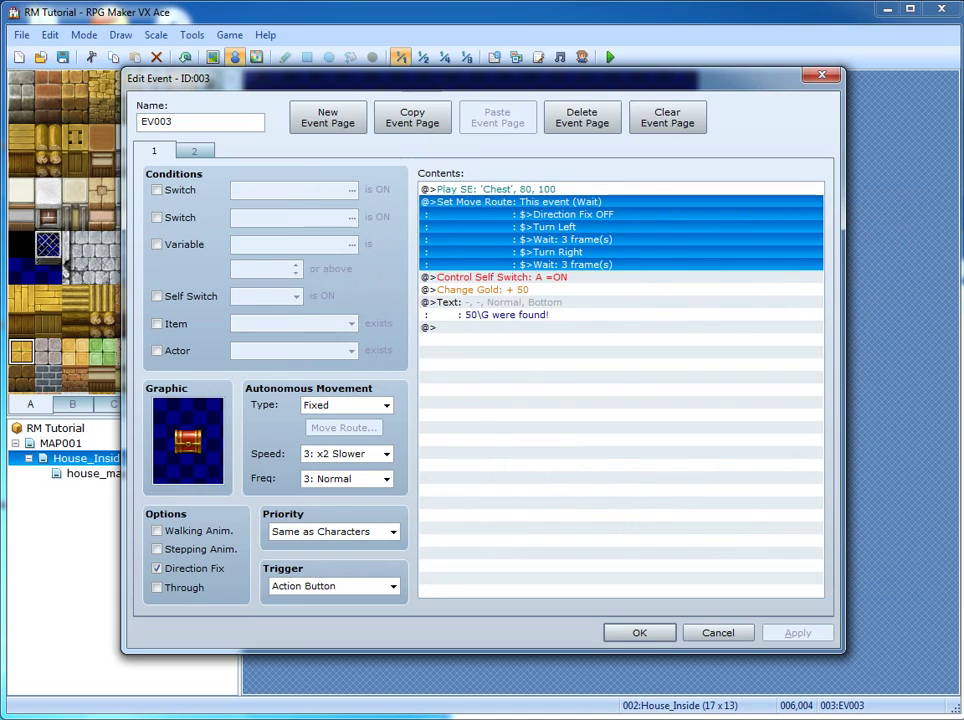
Examine the target choices and movement commands offered by Set Move Route, leaving the chest event's contents as they are
{"action": "left_click", "coordinate": [478, 190]}
{"action": "right_click", "coordinate": [478, 192]}
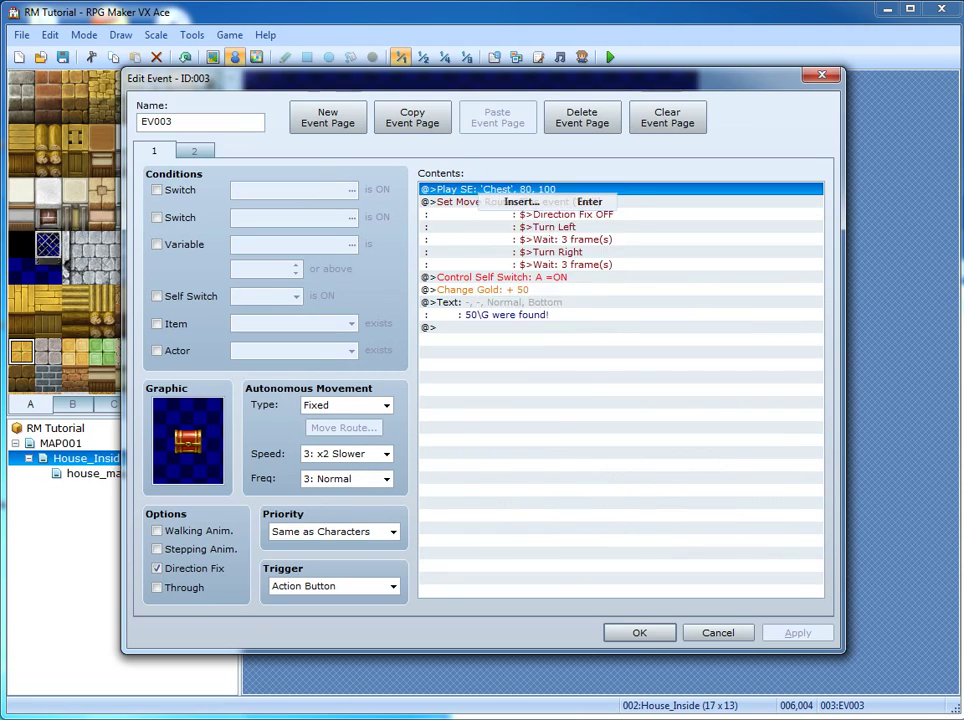
{"action": "left_click", "coordinate": [512, 202]}
{"action": "left_click", "coordinate": [502, 171]}
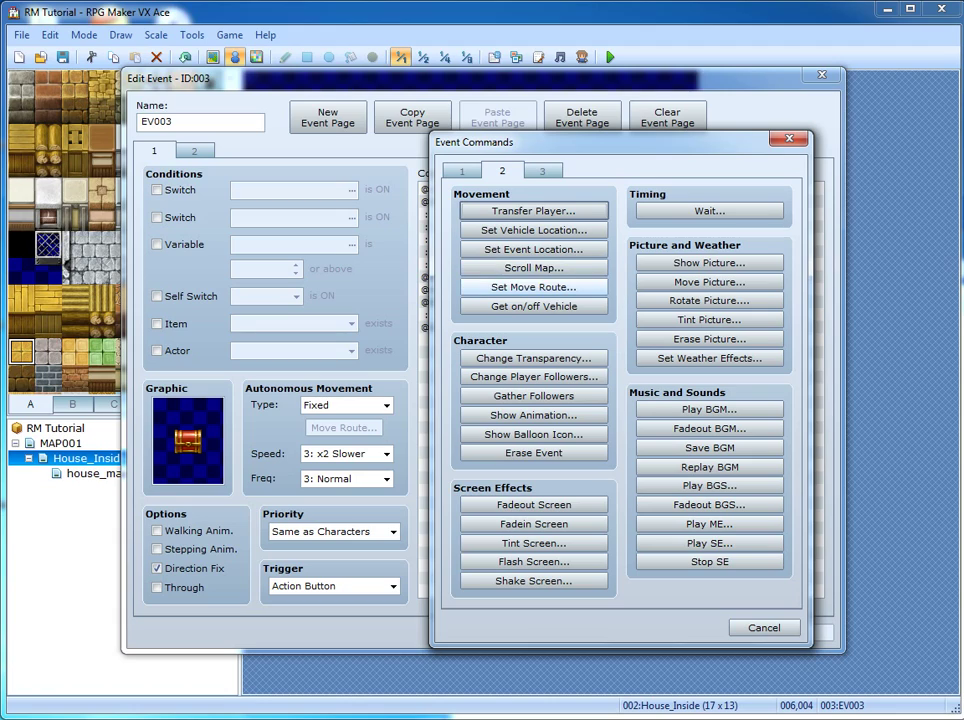
{"action": "left_click", "coordinate": [534, 287]}
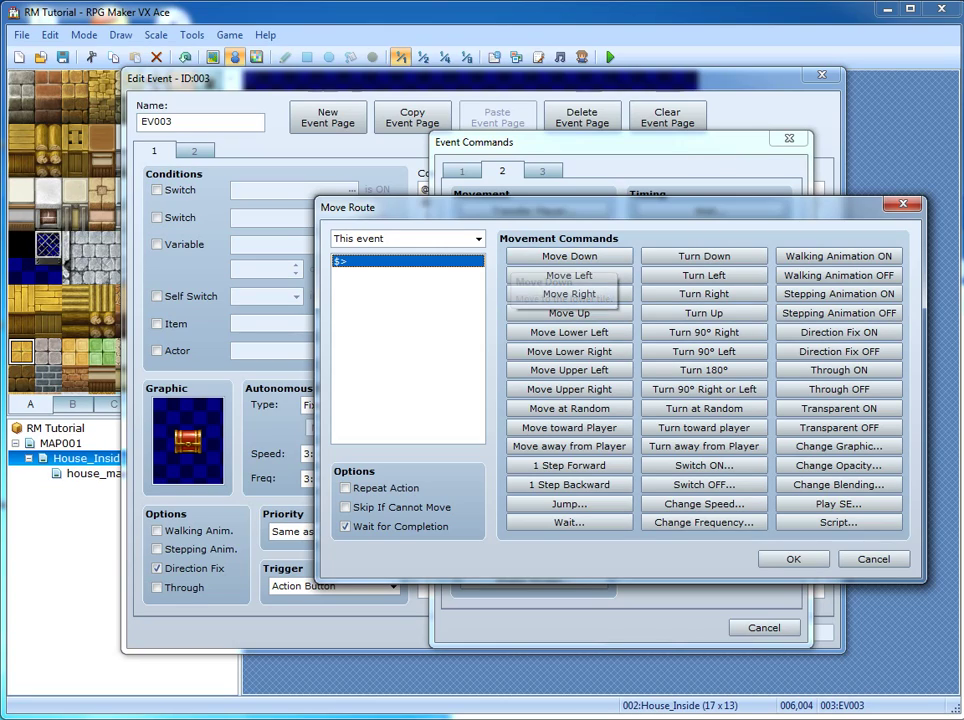
{"action": "left_click", "coordinate": [478, 238]}
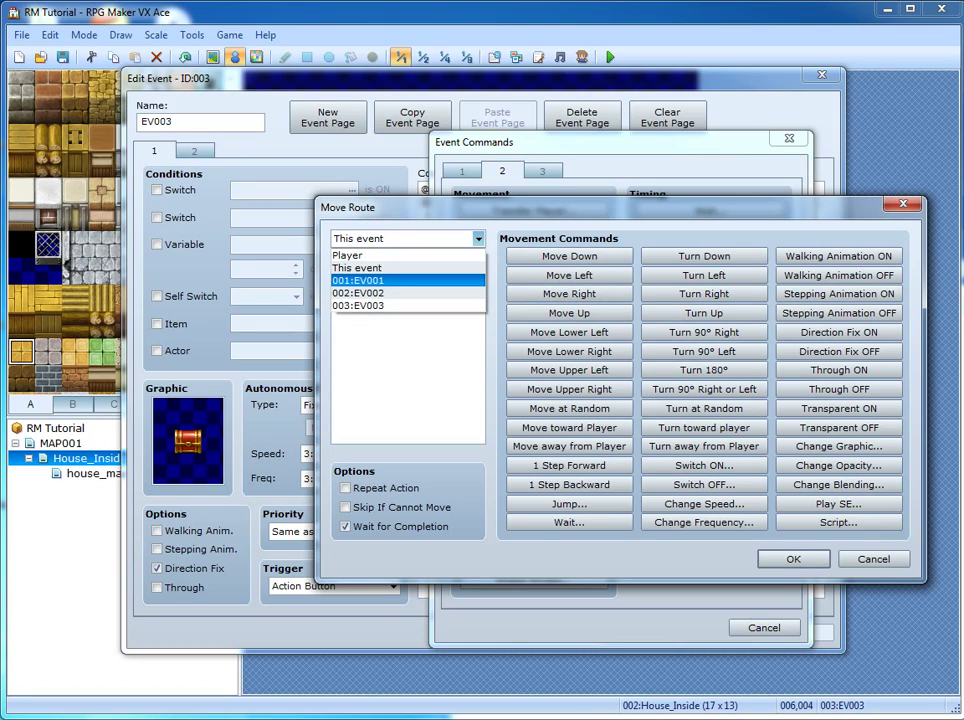
{"action": "left_click", "coordinate": [390, 268]}
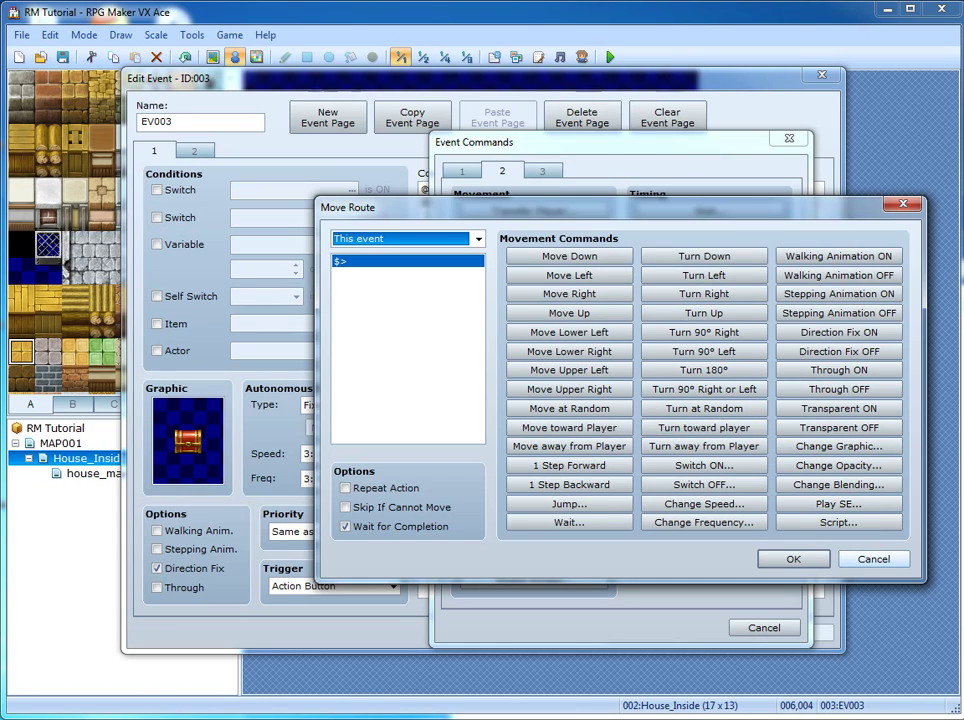
{"action": "key", "text": "Escape"}
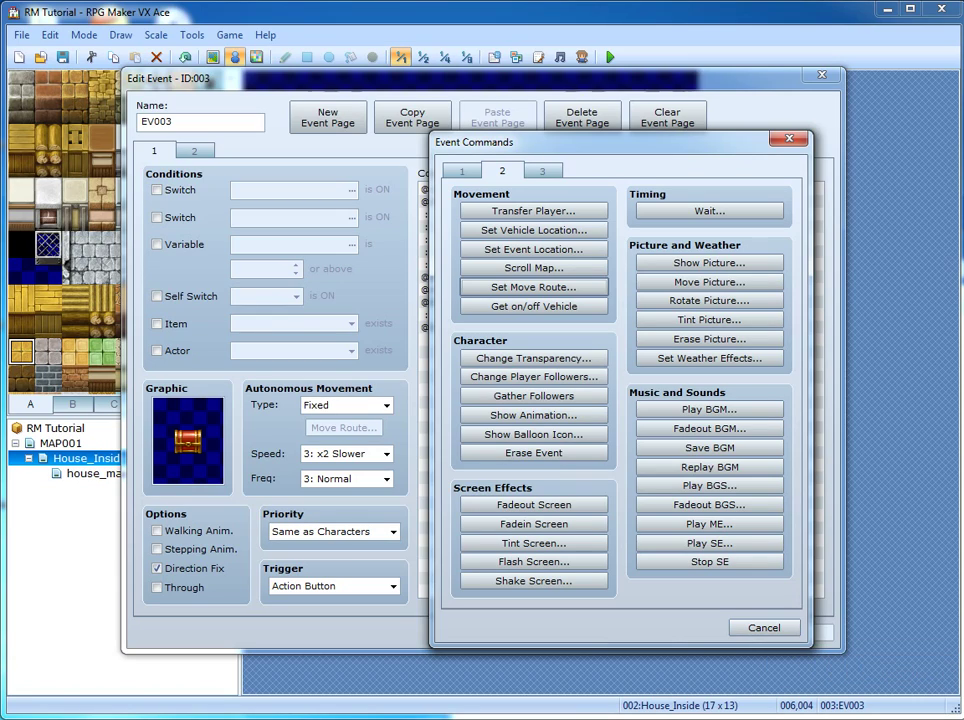
{"action": "left_click", "coordinate": [764, 628]}
{"action": "left_click", "coordinate": [620, 327]}
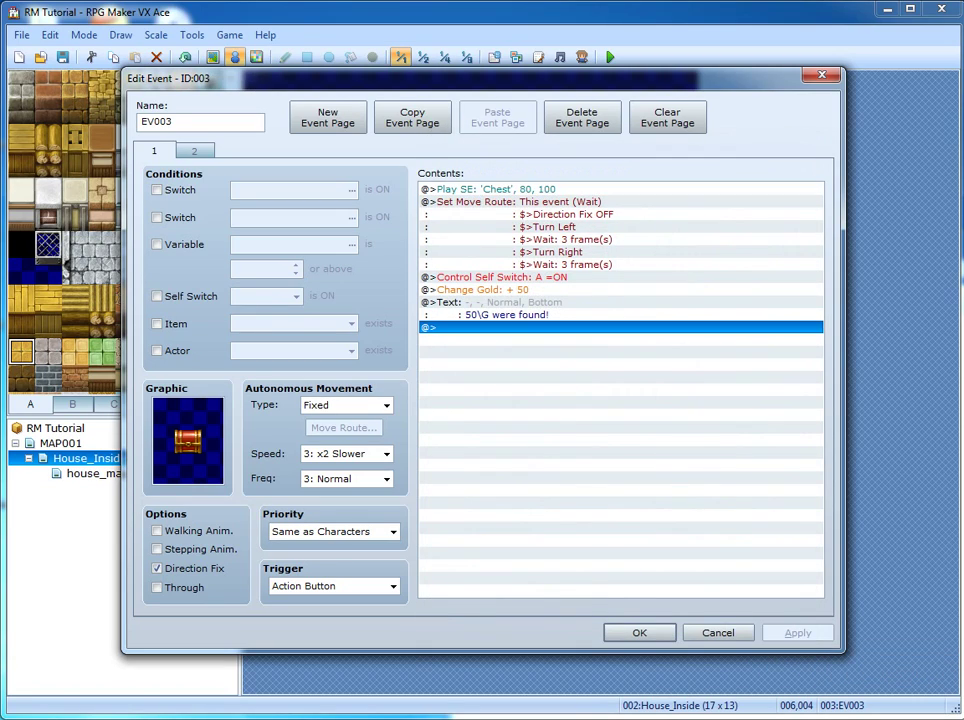
{"action": "left_click", "coordinate": [480, 305]}
{"action": "right_click", "coordinate": [510, 307]}
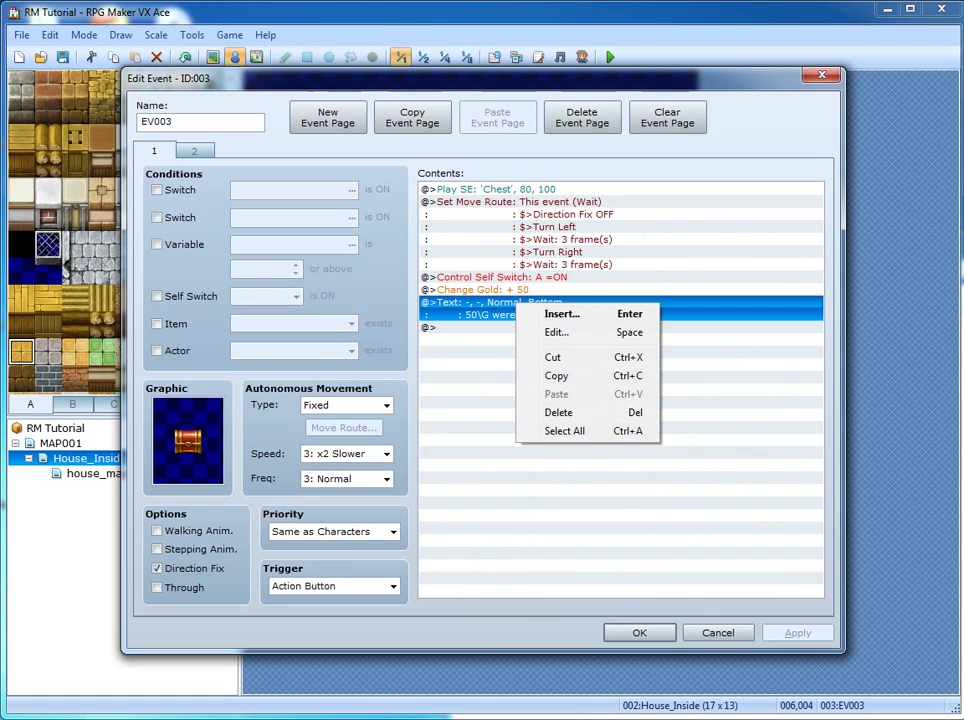
{"action": "left_click", "coordinate": [545, 314]}
{"action": "left_click_drag", "start_coordinate": [562, 141], "coordinate": [703, 118]}
{"action": "left_click", "coordinate": [603, 147]}
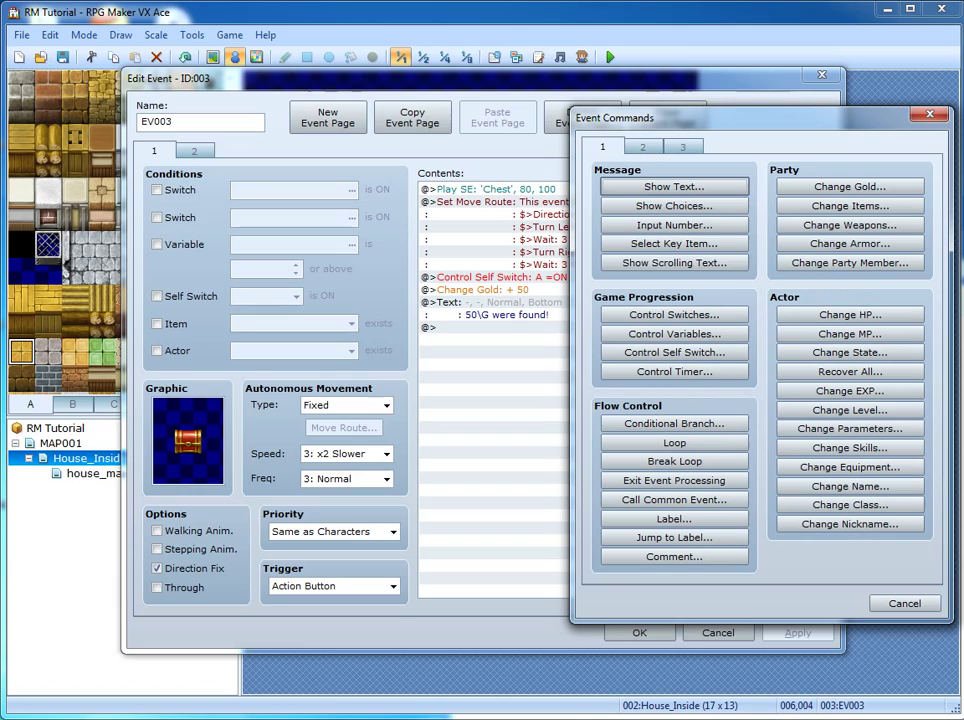
{"action": "key", "text": "Escape"}
{"action": "right_click", "coordinate": [536, 307]}
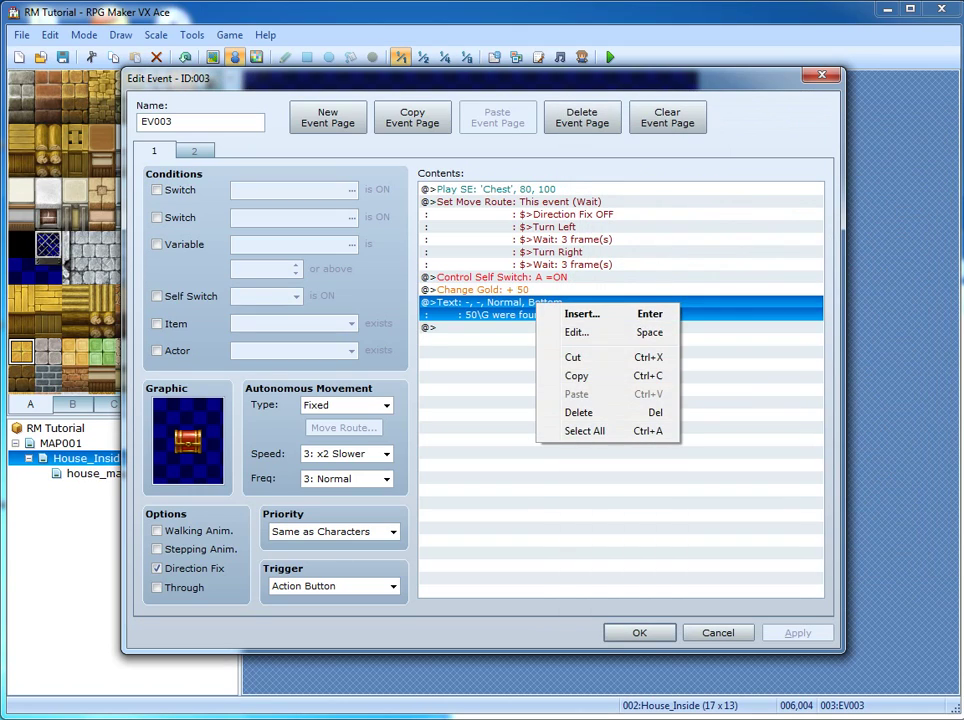
{"action": "left_click", "coordinate": [515, 315]}
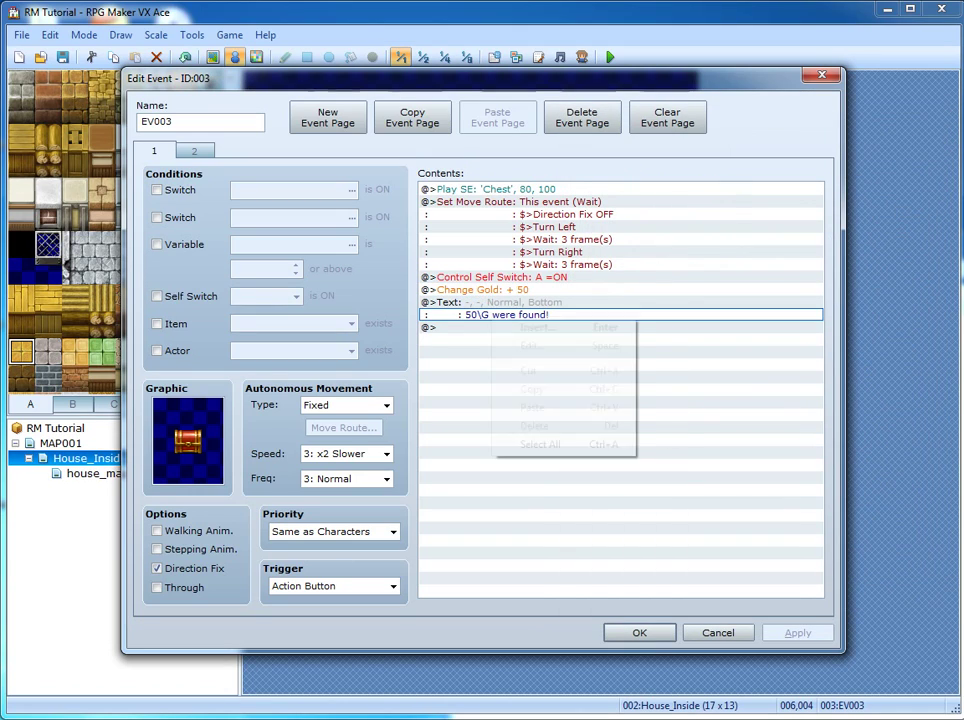
Insert a Change Items command before the chest's message text that increases Potion by a constant 1
{"action": "right_click", "coordinate": [506, 312]}
{"action": "left_click", "coordinate": [540, 318]}
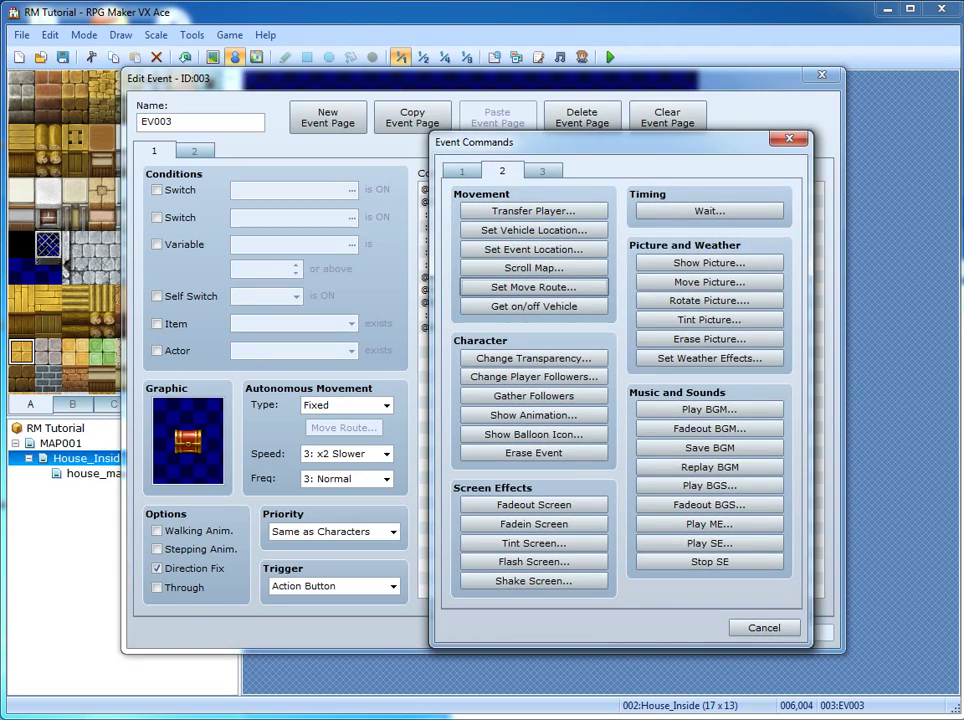
{"action": "left_click", "coordinate": [462, 171]}
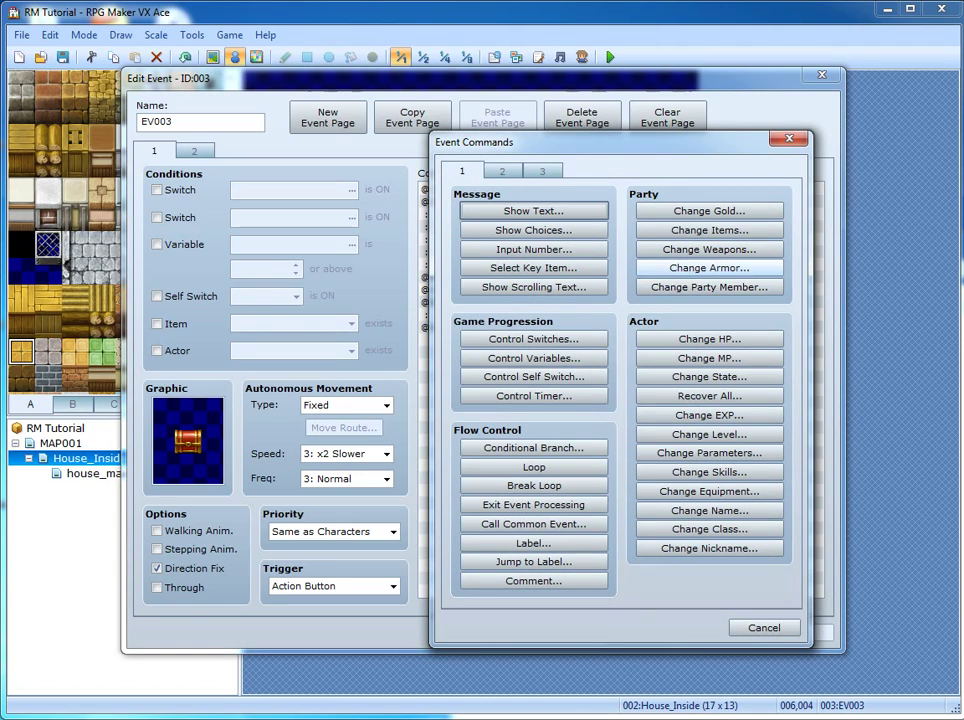
{"action": "left_click", "coordinate": [709, 230]}
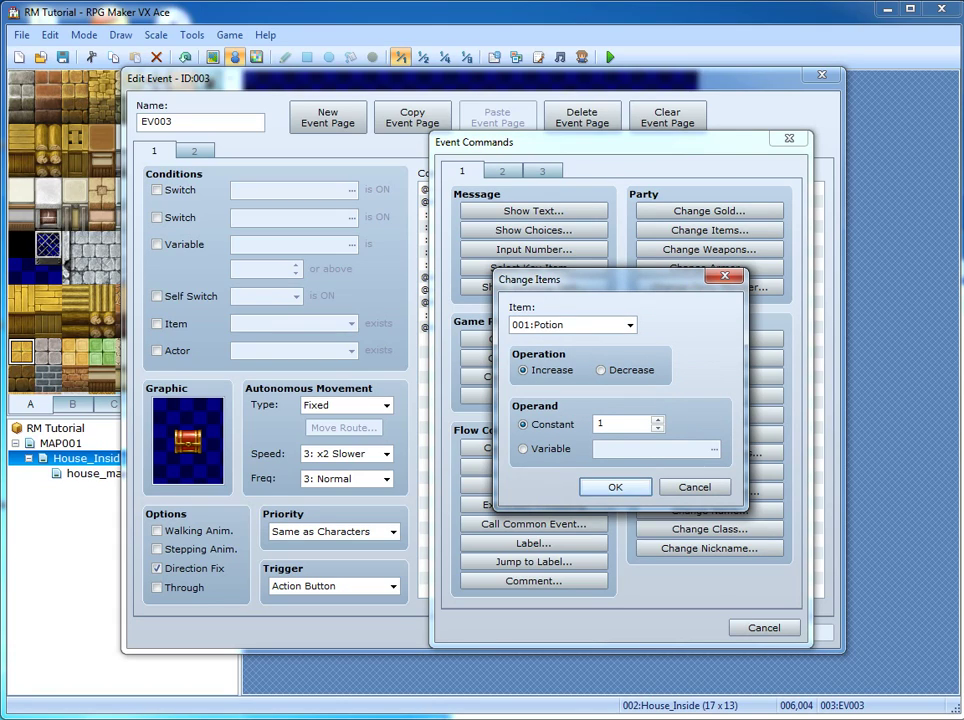
{"action": "key", "text": "Return"}
Change the chest's message to "50\G and 1 potion were found!" and save the event
{"action": "left_click", "coordinate": [520, 340]}
{"action": "double_click", "coordinate": [510, 322]}
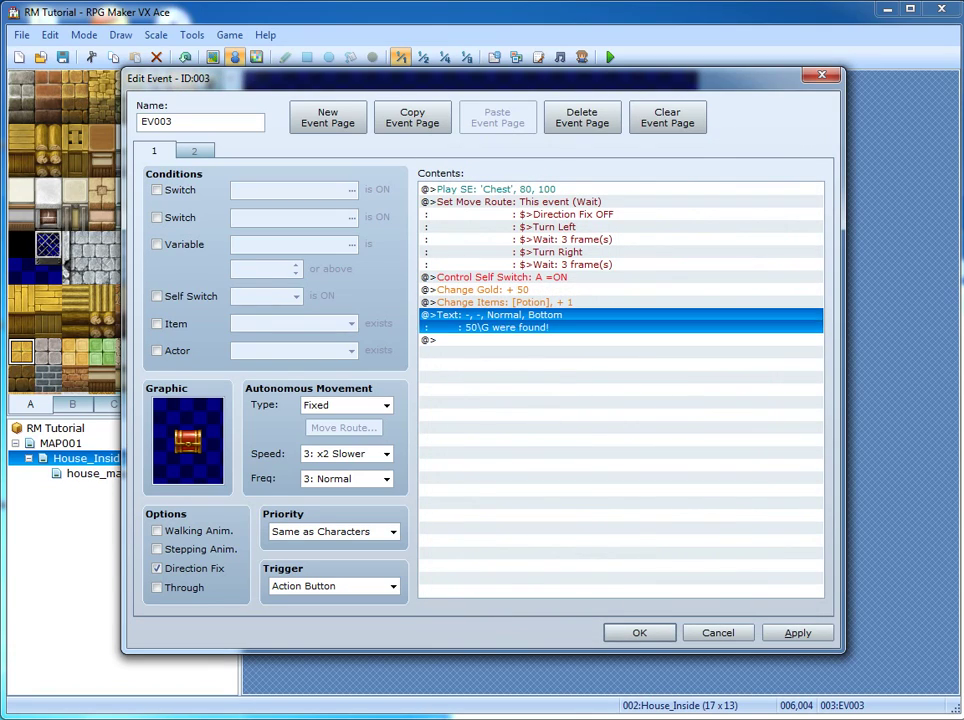
{"action": "key", "text": "ctrl+a"}
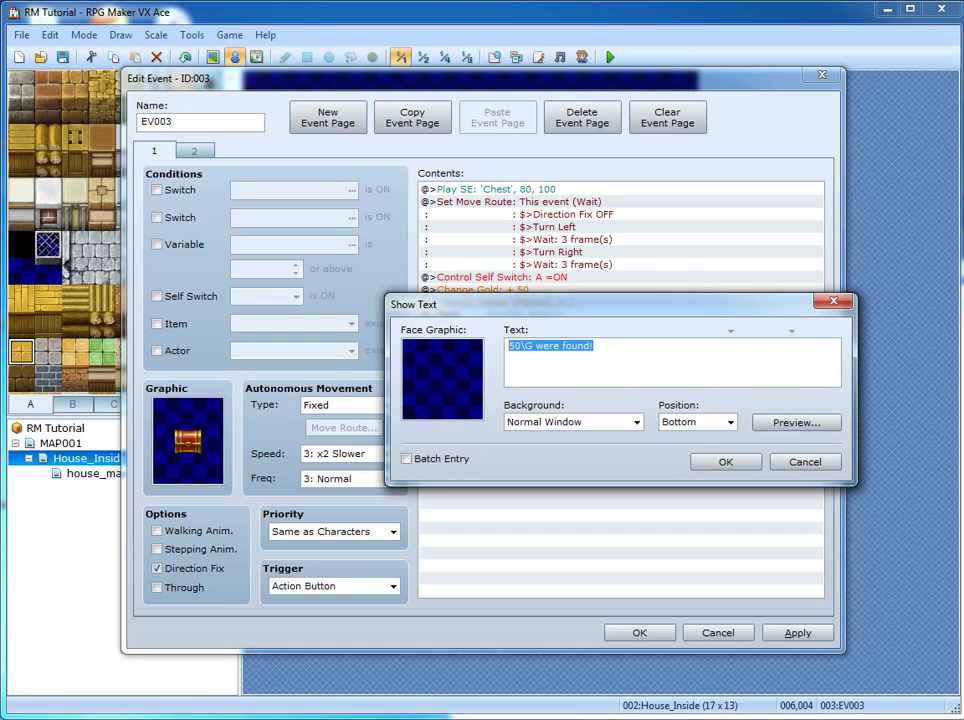
{"action": "left_click", "coordinate": [594, 346]}
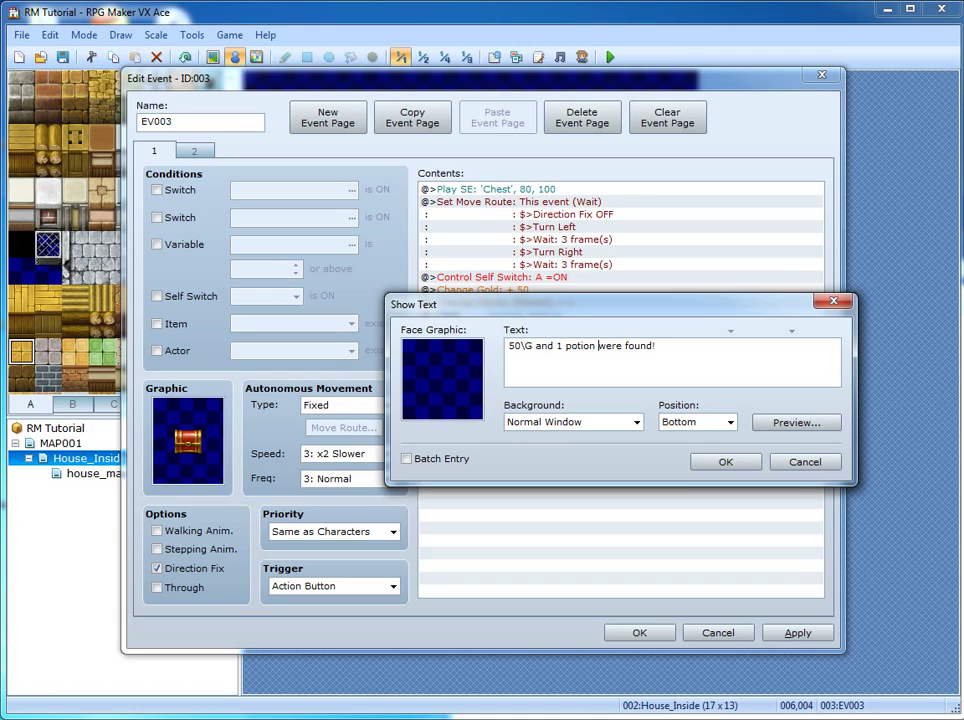
{"action": "left_click", "coordinate": [725, 461]}
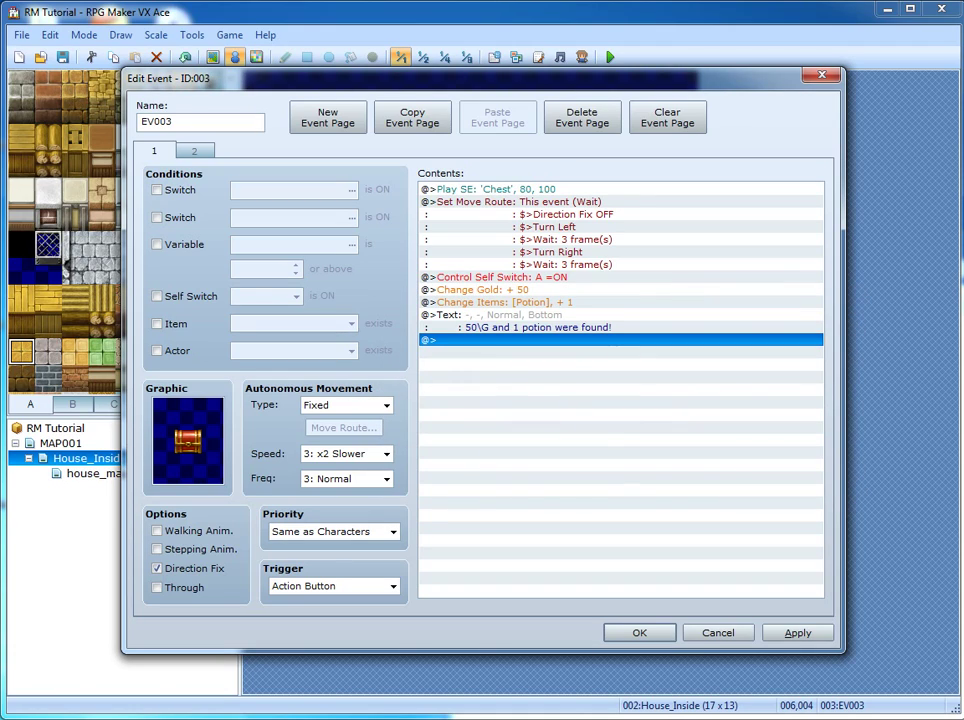
{"action": "left_click", "coordinate": [639, 632]}
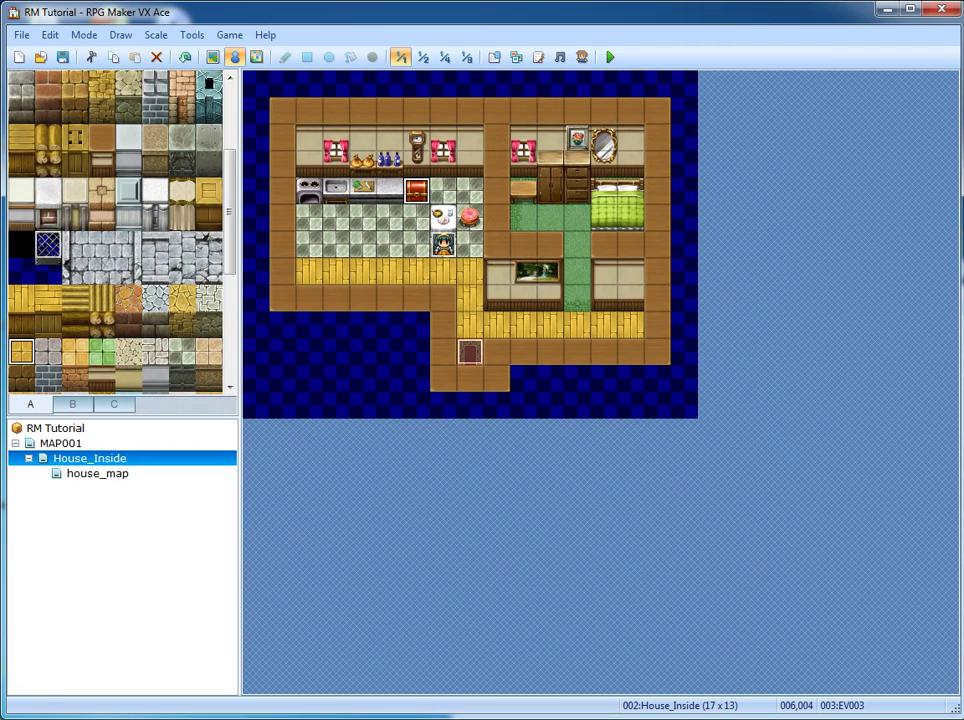
Save the project, start a new game in playtest, walk the hero into the house and open the treasure chest
{"action": "left_click", "coordinate": [610, 57]}
{"action": "key", "text": "Return"}
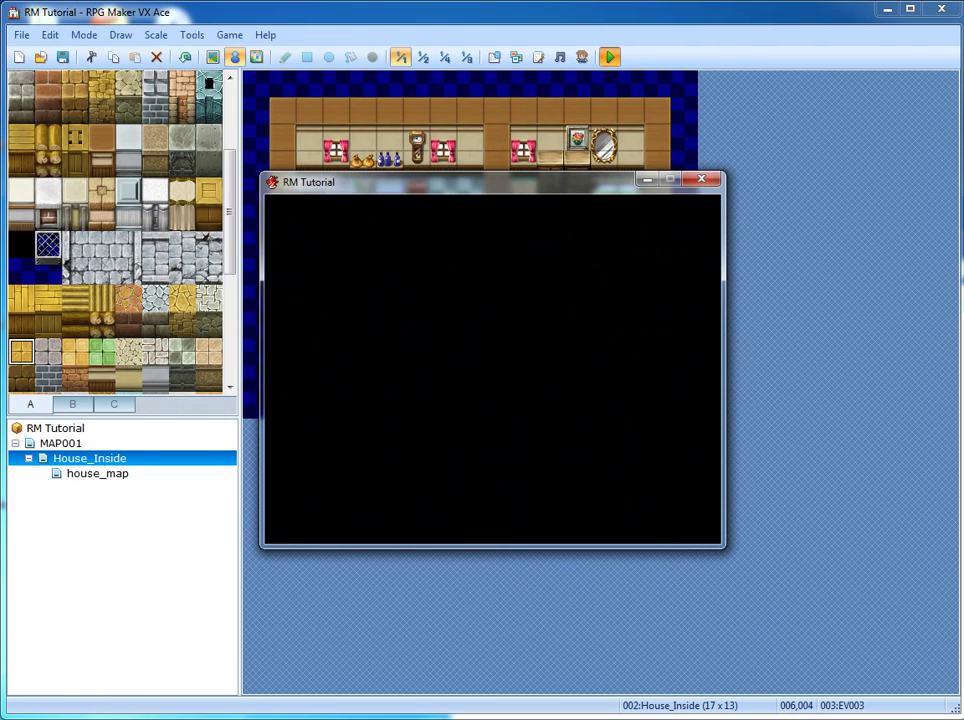
{"action": "key", "text": "Return"}
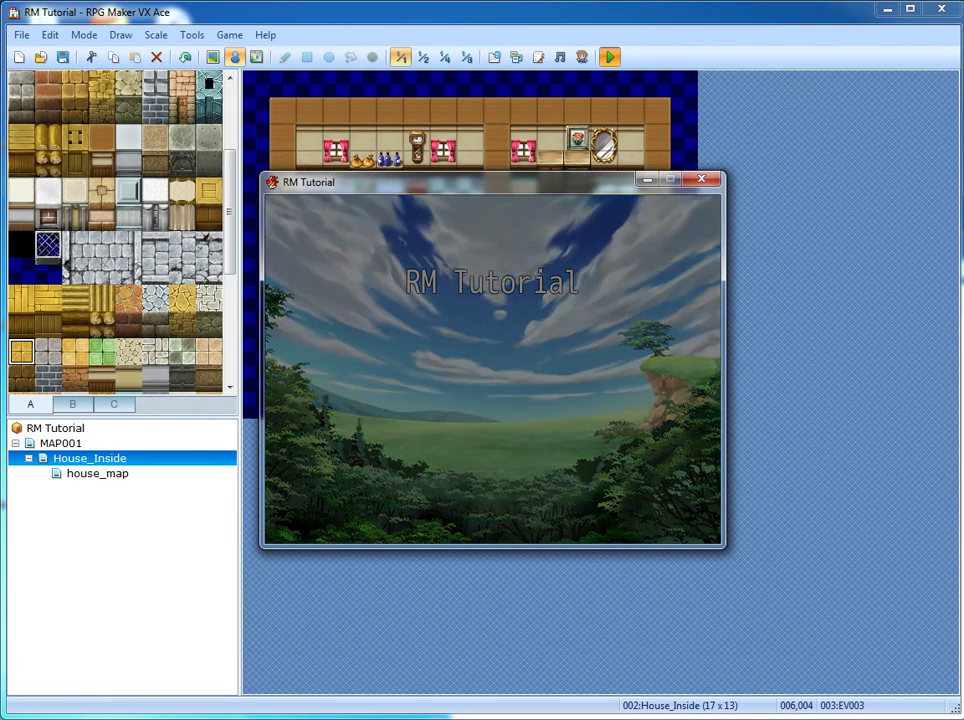
{"action": "key", "text": "Up"}
{"action": "key", "text": "Left"}
{"action": "key", "text": "Right"}
{"action": "key", "text": "Up"}
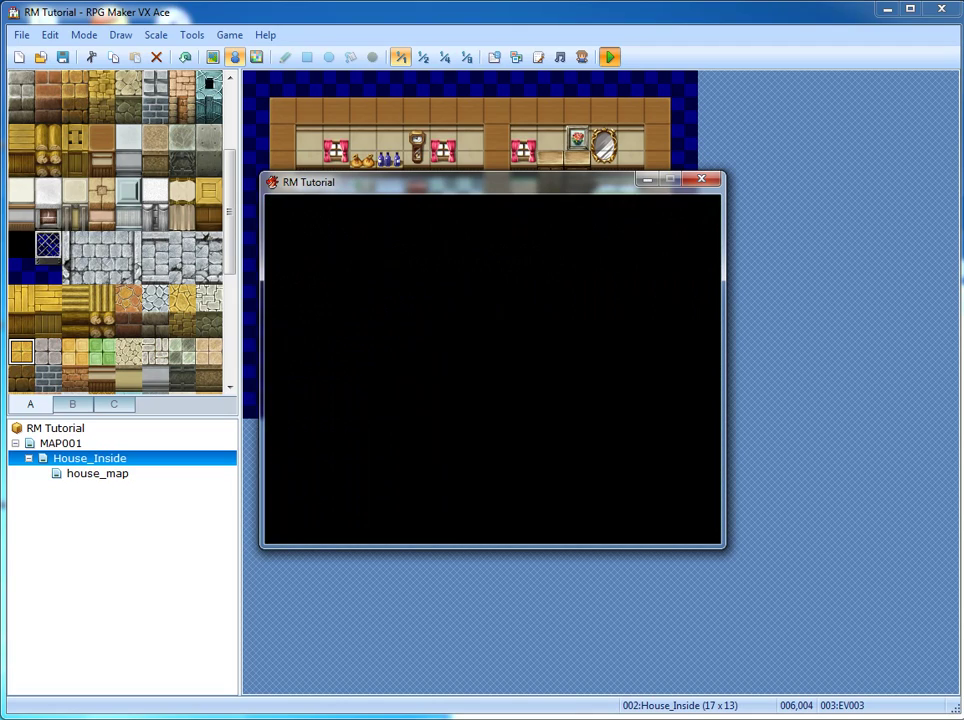
{"action": "key", "text": "Up"}
{"action": "key", "text": "Left"}
{"action": "key", "text": "Up"}
{"action": "key", "text": "Return"}
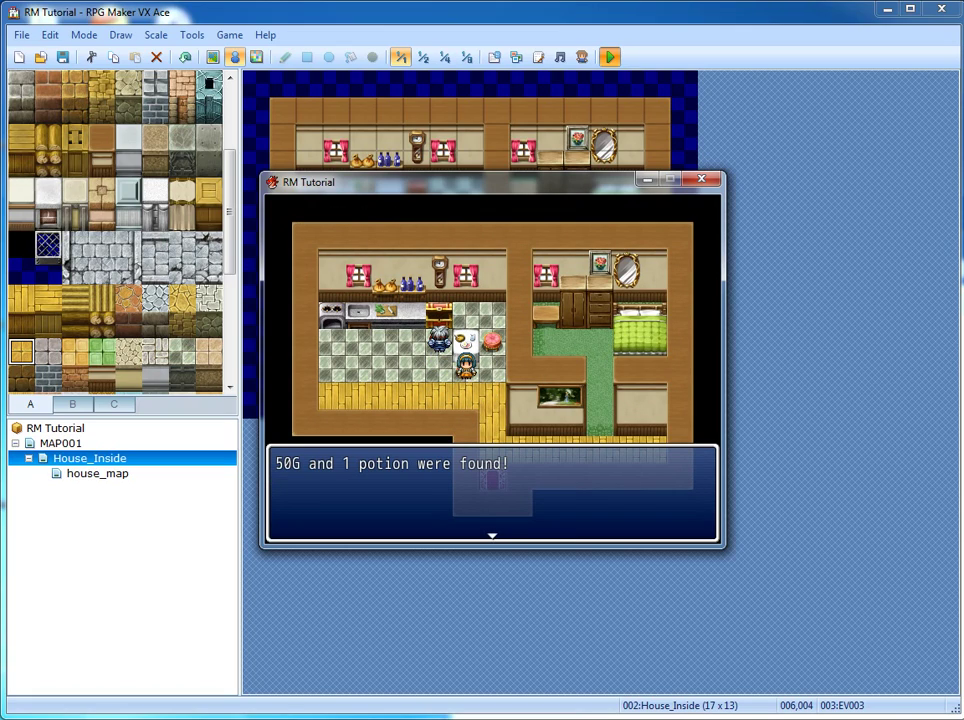
Dismiss the chest's message and open Items in the game menu to check the hero's inventory
{"action": "key", "text": "Return"}
{"action": "key", "text": "Escape"}
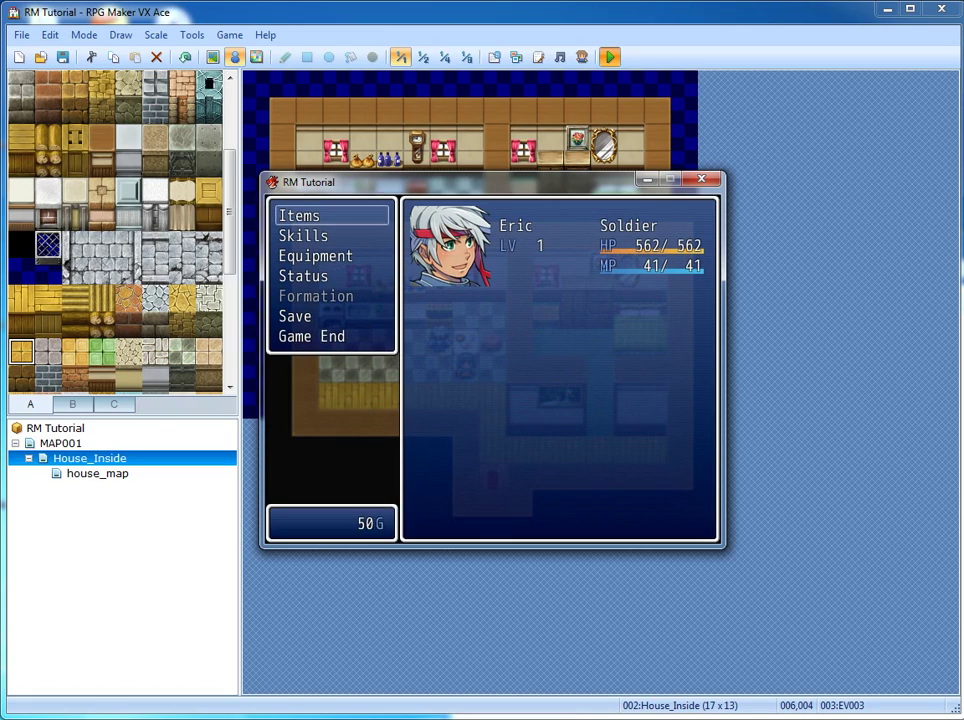
{"action": "key", "text": "Return"}
{"action": "key", "text": "Return"}
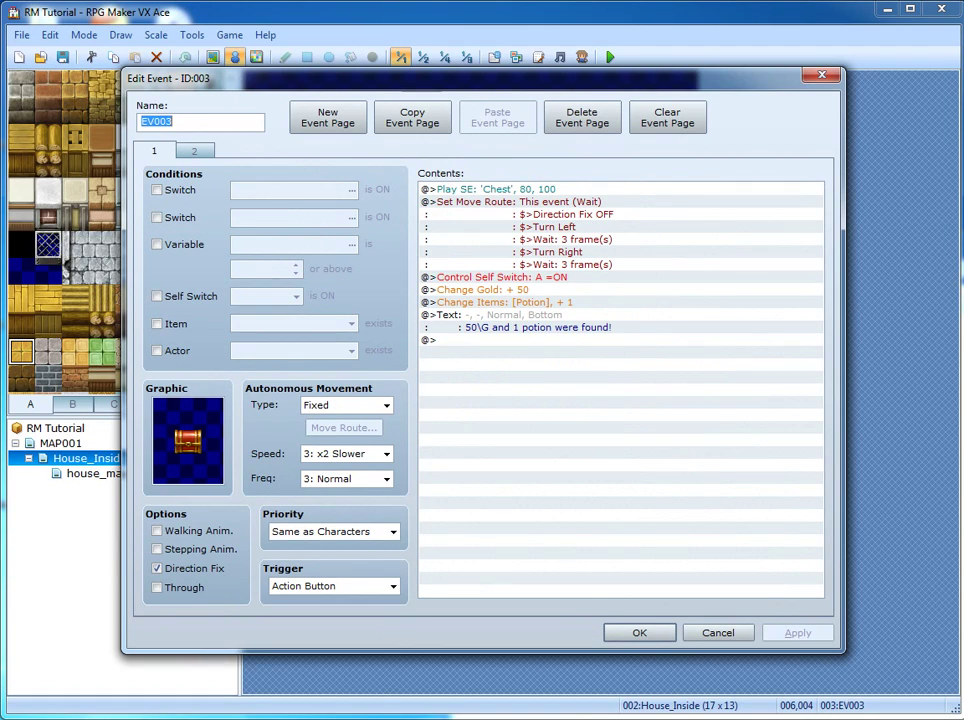
Close the treasure chest's event without making changes
{"action": "left_click", "coordinate": [717, 632]}
{"action": "right_click", "coordinate": [453, 199]}
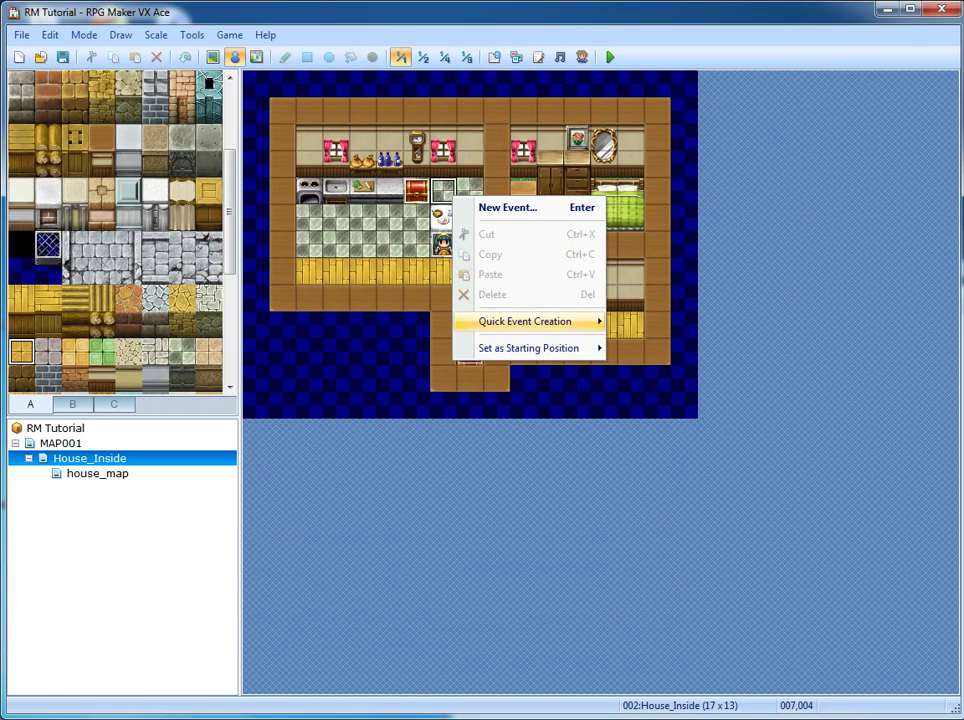
{"action": "left_click", "coordinate": [363, 244]}
{"action": "left_click", "coordinate": [336, 217]}
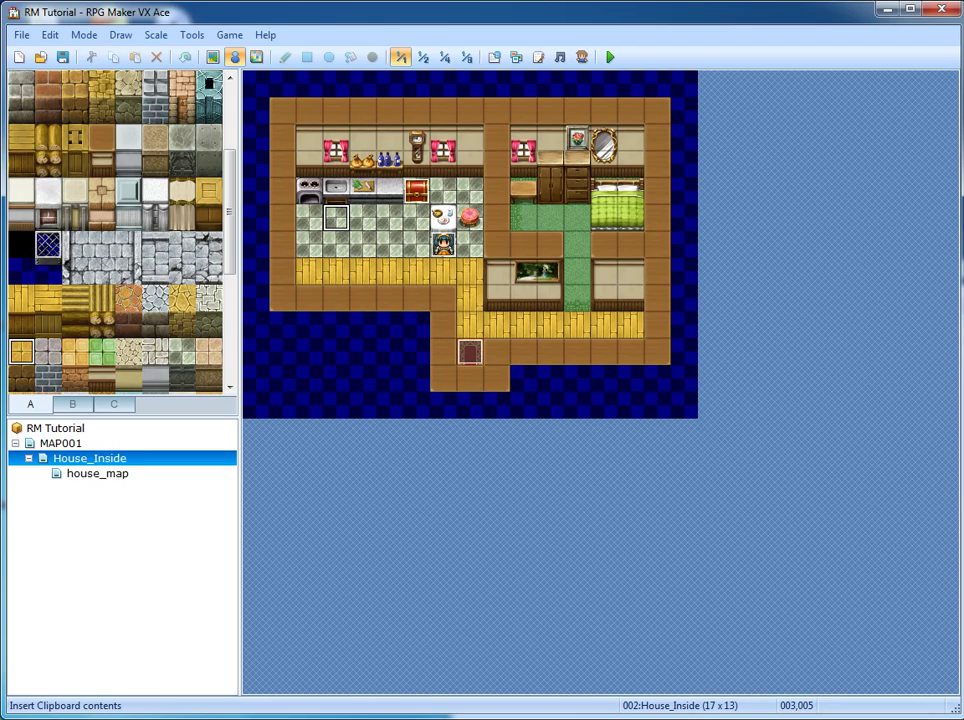
{"action": "left_click", "coordinate": [550, 217]}
{"action": "right_click", "coordinate": [530, 217]}
{"action": "left_click", "coordinate": [470, 324]}
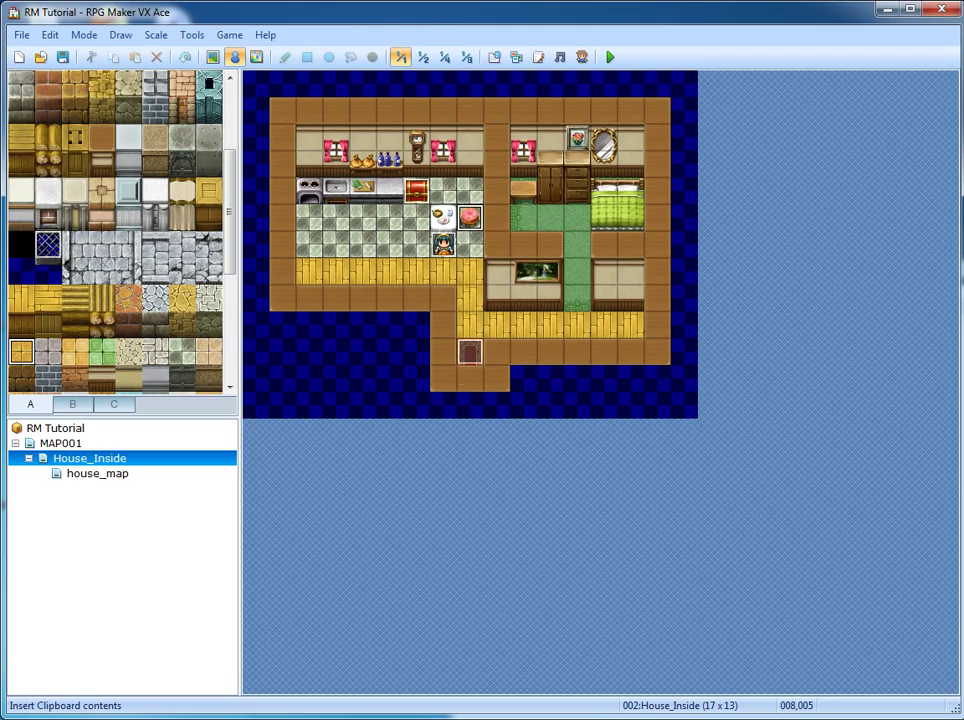
Create an Inn quick event with a price of 10 on the pink stool's tile beside the dining table
{"action": "right_click", "coordinate": [461, 221]}
{"action": "mouse_move", "coordinate": [530, 345]}
{"action": "key", "text": "Down"}
{"action": "key", "text": "Down"}
{"action": "key", "text": "Down"}
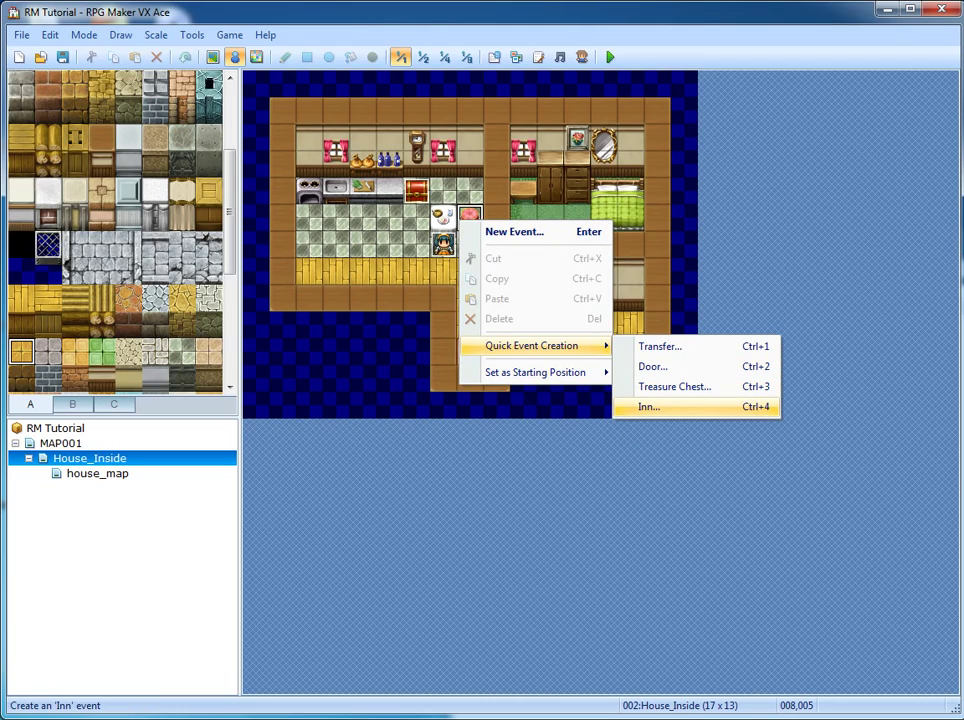
{"action": "key", "text": "Return"}
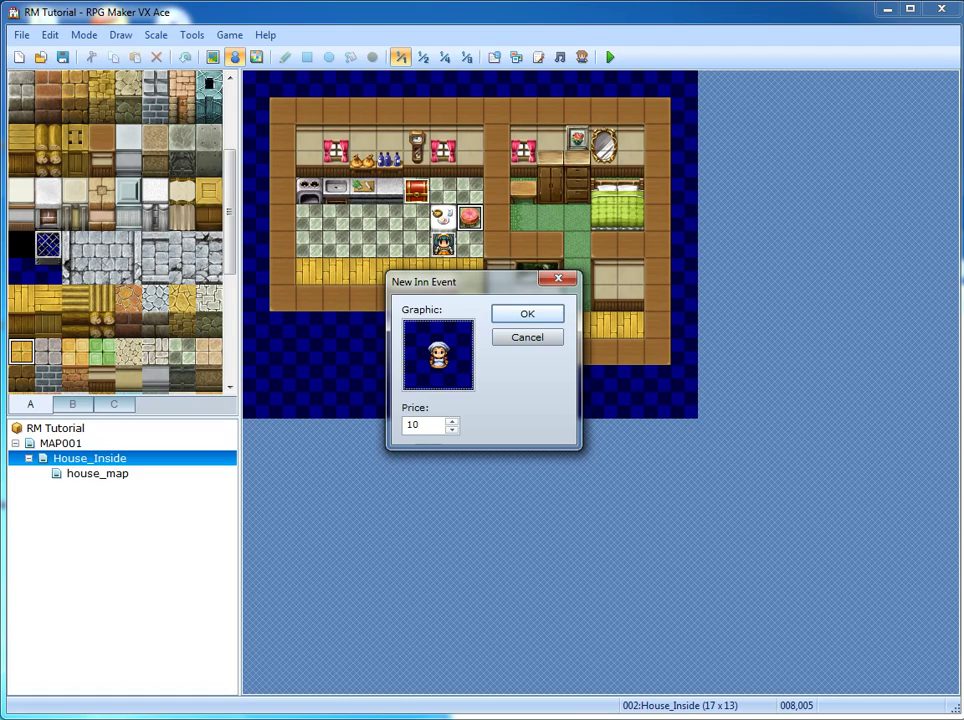
{"action": "key", "text": "Return"}
Save the project, start a new game in playtest, walk to the innkeeper and accept the one-night stay without any gold
{"action": "left_click", "coordinate": [610, 57]}
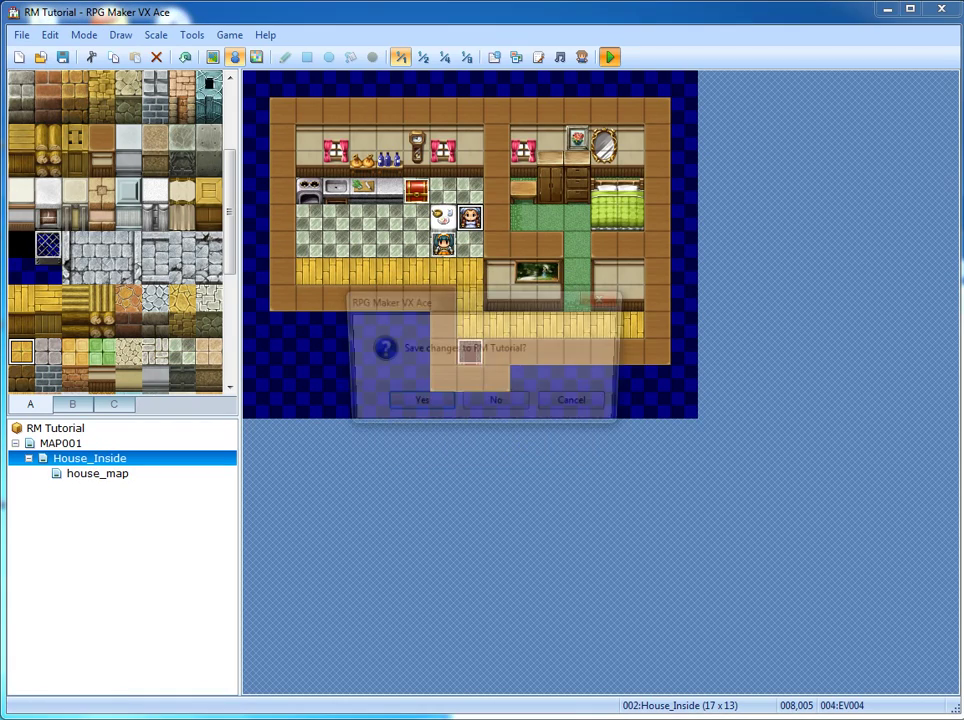
{"action": "key", "text": "Return"}
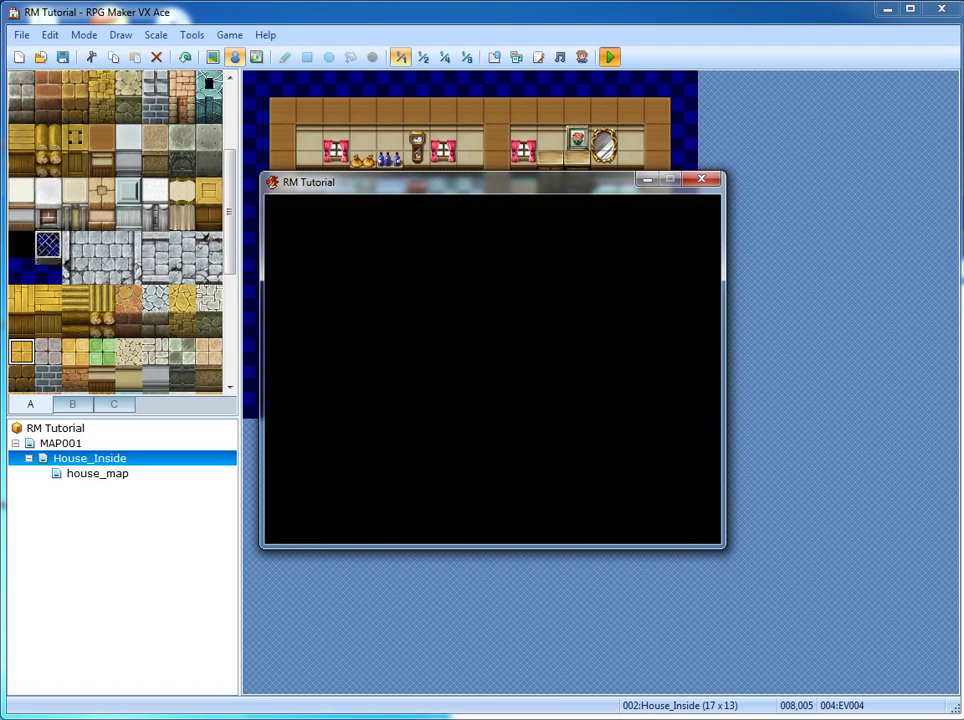
{"action": "key", "text": "Return"}
{"action": "key", "text": "Left"}
{"action": "key", "text": "Up"}
{"action": "key", "text": "Up"}
{"action": "key", "text": "space"}
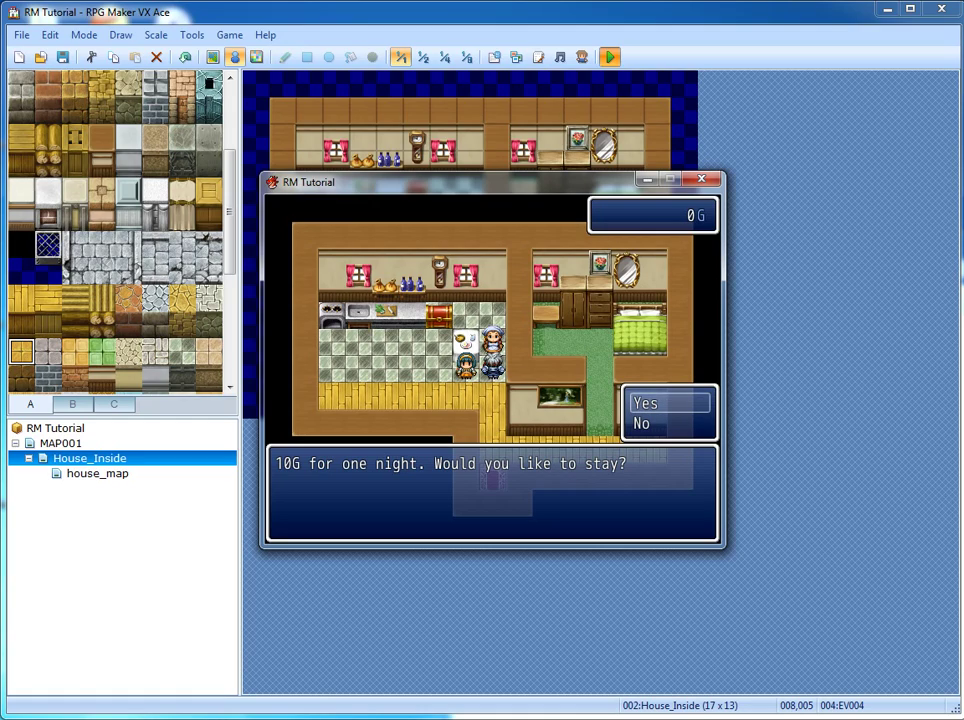
{"action": "key", "text": "Return"}
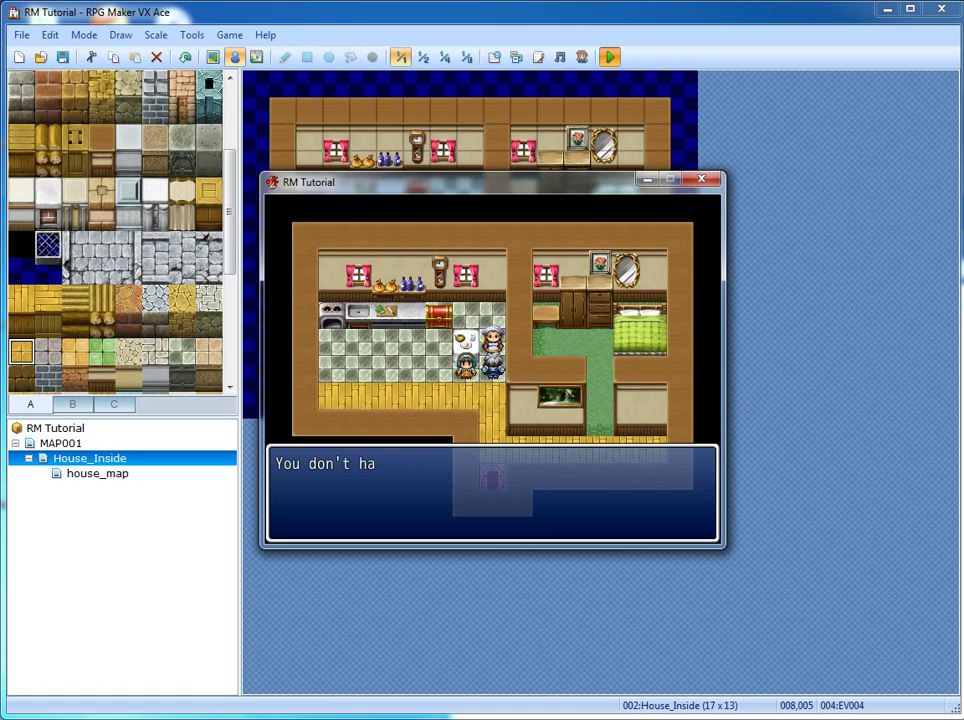
{"action": "key", "text": "Return"}
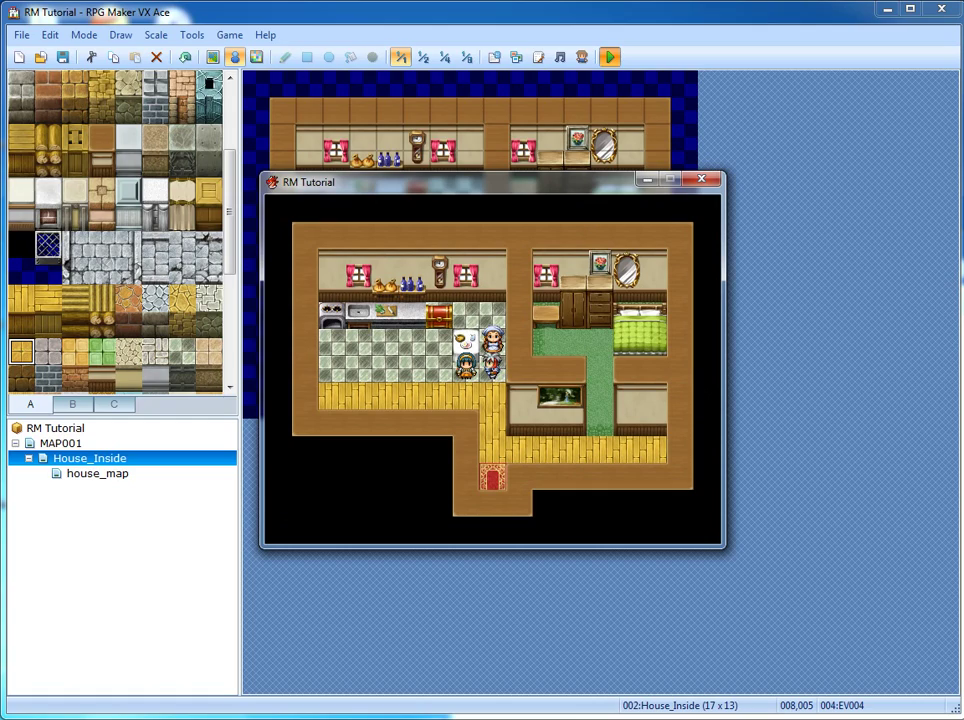
Open the treasure chest for gold, return to the innkeeper to accept the stay, and end the playtest
{"action": "key", "text": "Left"}
{"action": "key", "text": "Left"}
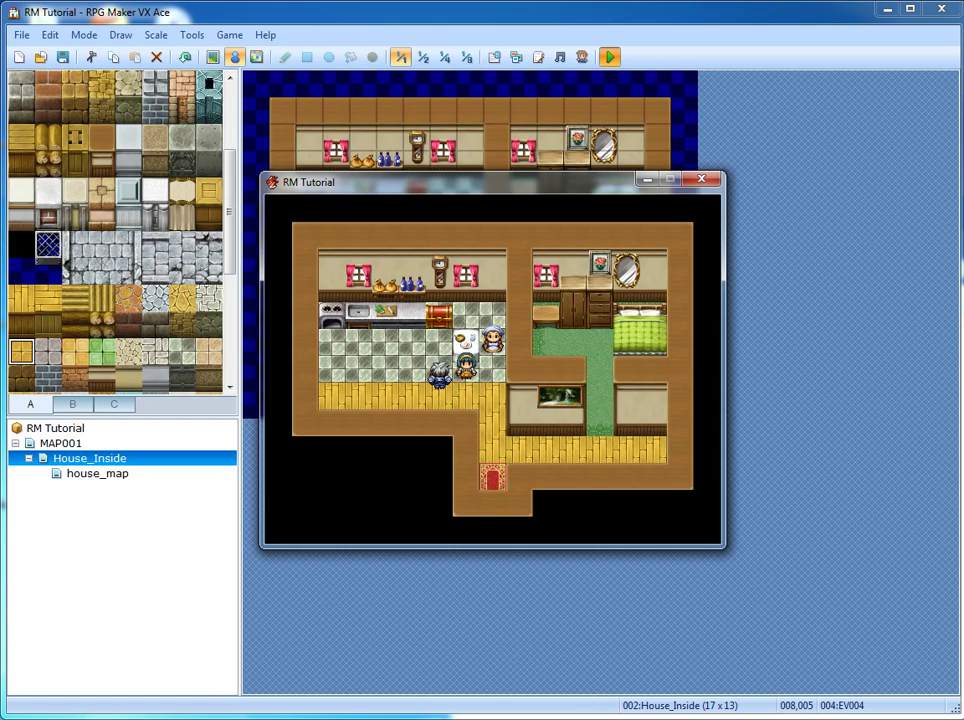
{"action": "key", "text": "Up"}
{"action": "key", "text": "Return"}
{"action": "key", "text": "Return"}
{"action": "key", "text": "Down"}
{"action": "key", "text": "Right"}
{"action": "key", "text": "Right"}
{"action": "key", "text": "Up"}
{"action": "key", "text": "Return"}
{"action": "key", "text": "Return"}
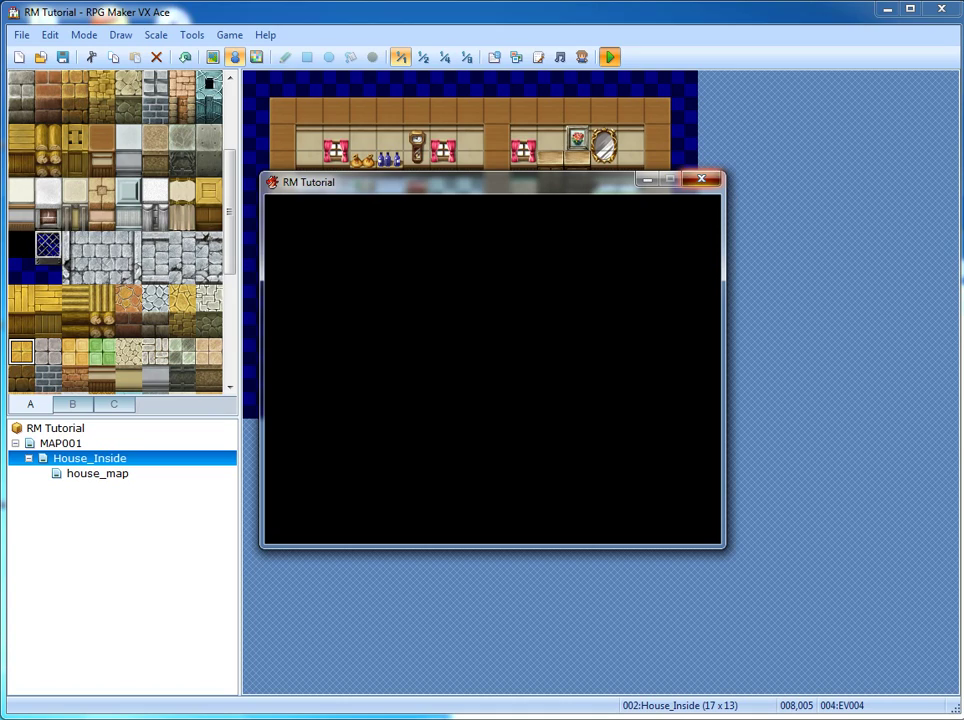
{"action": "left_click", "coordinate": [701, 179]}
Open the inn event and examine the switch, variable and button conditions a Conditional Branch offers, leaving without inserting one
{"action": "double_click", "coordinate": [470, 217]}
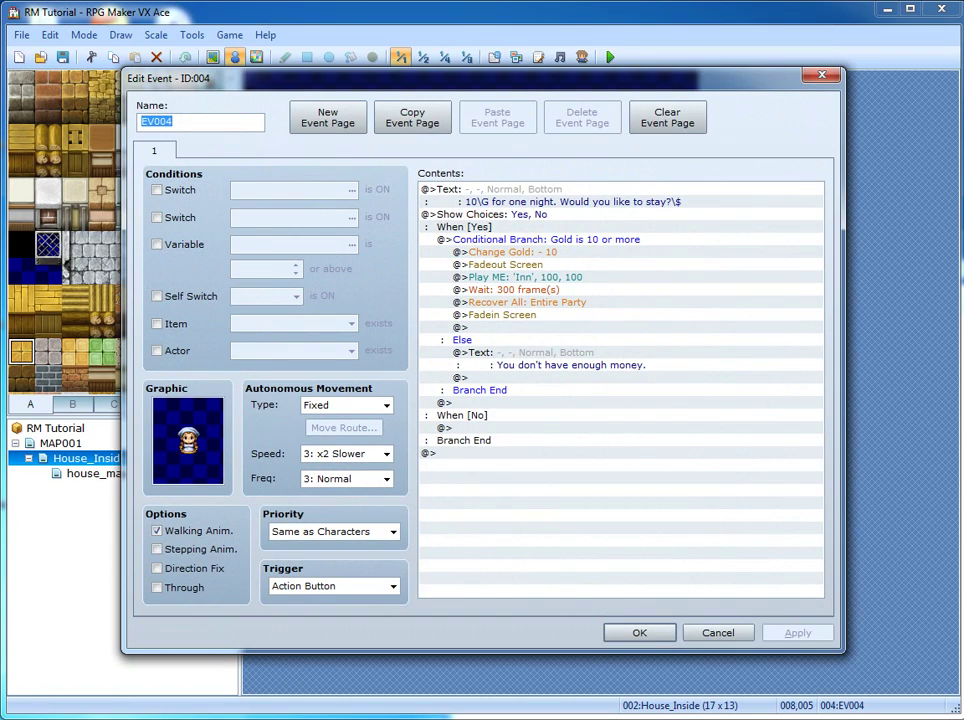
{"action": "left_click", "coordinate": [546, 240]}
{"action": "right_click", "coordinate": [541, 243]}
{"action": "left_click", "coordinate": [564, 254]}
{"action": "left_click_drag", "start_coordinate": [470, 145], "coordinate": [50, 84]}
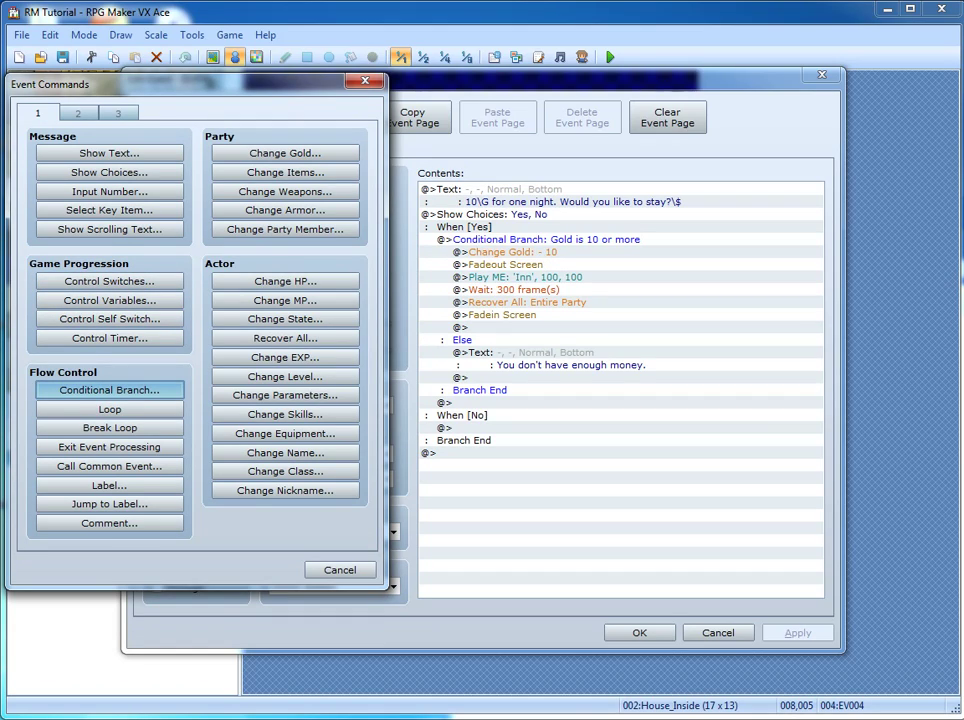
{"action": "left_click", "coordinate": [109, 390]}
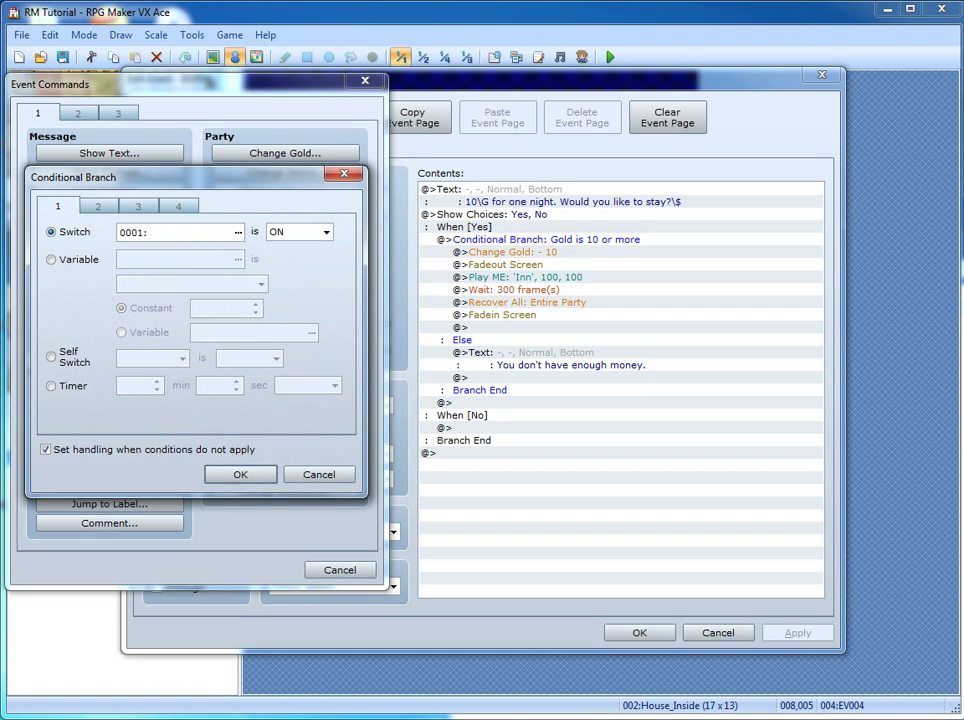
{"action": "left_click_drag", "start_coordinate": [170, 177], "coordinate": [198, 158]}
{"action": "left_click", "coordinate": [102, 213]}
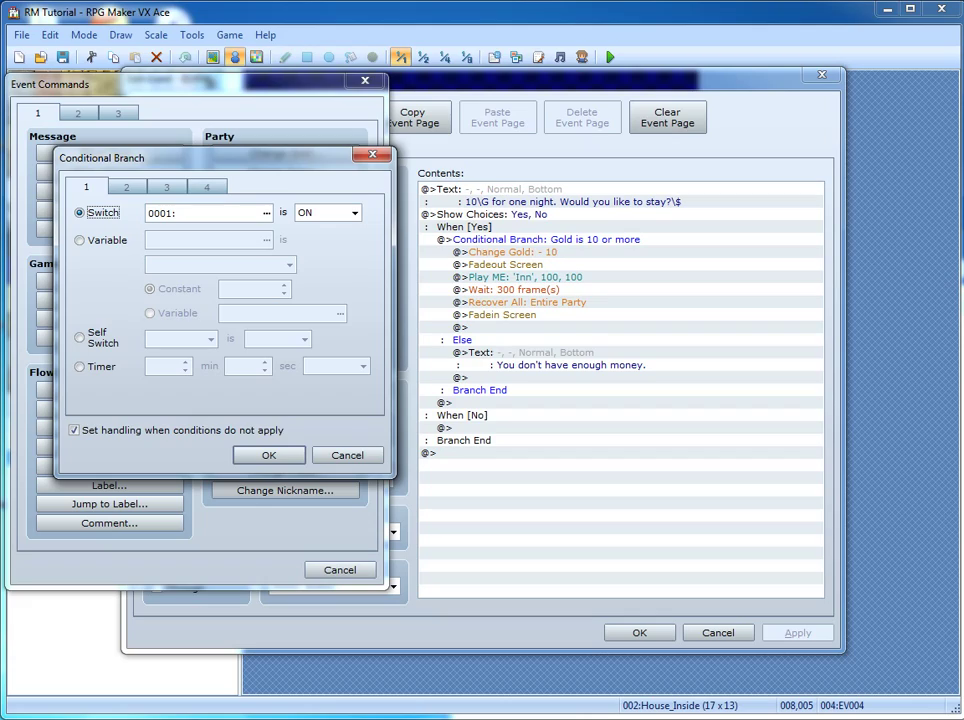
{"action": "key", "text": "Down"}
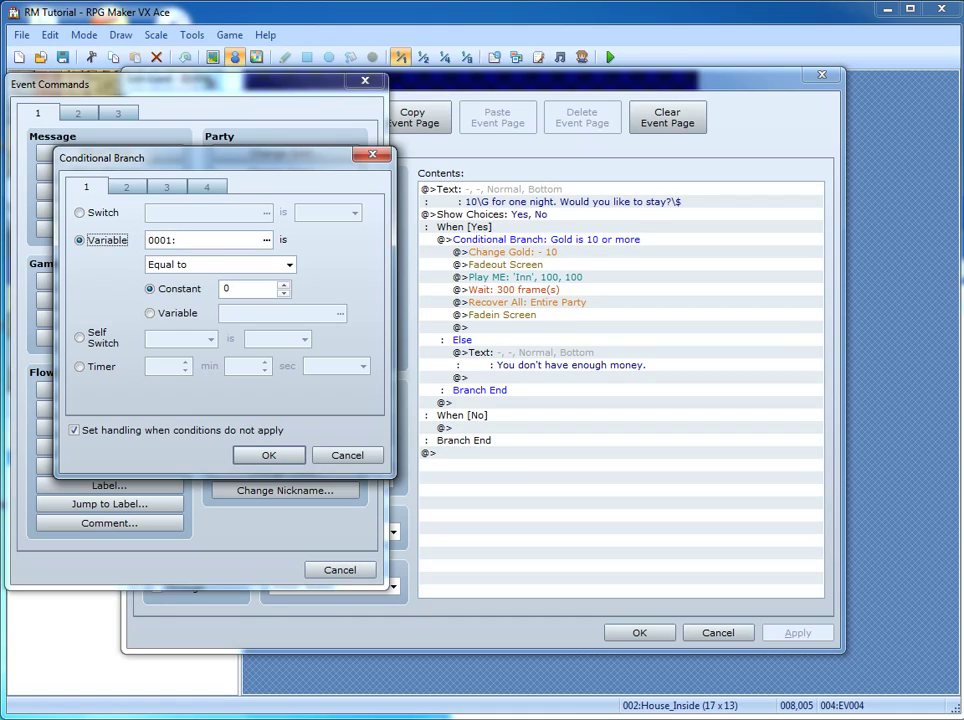
{"action": "left_click", "coordinate": [207, 187]}
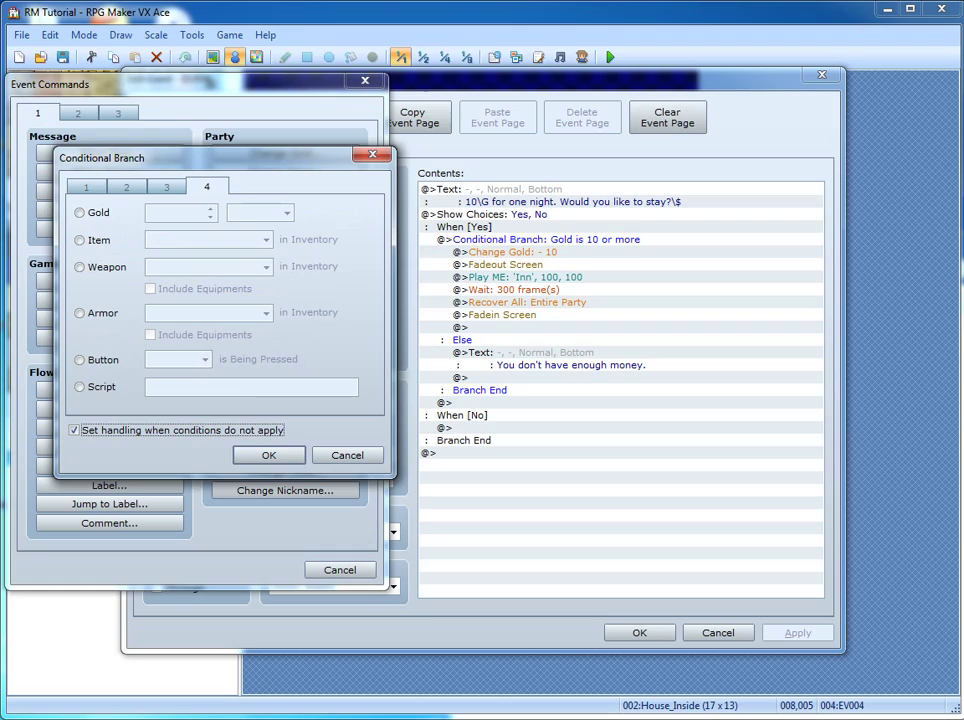
{"action": "left_click", "coordinate": [79, 359]}
{"action": "left_click", "coordinate": [205, 359]}
{"action": "left_click", "coordinate": [205, 359]}
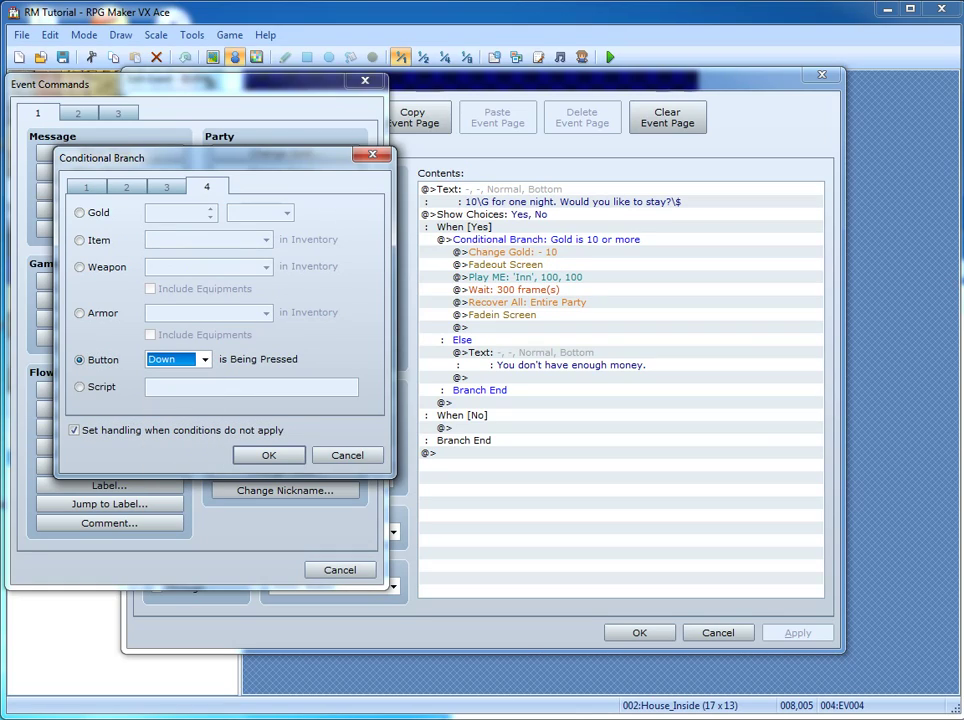
{"action": "key", "text": "Escape"}
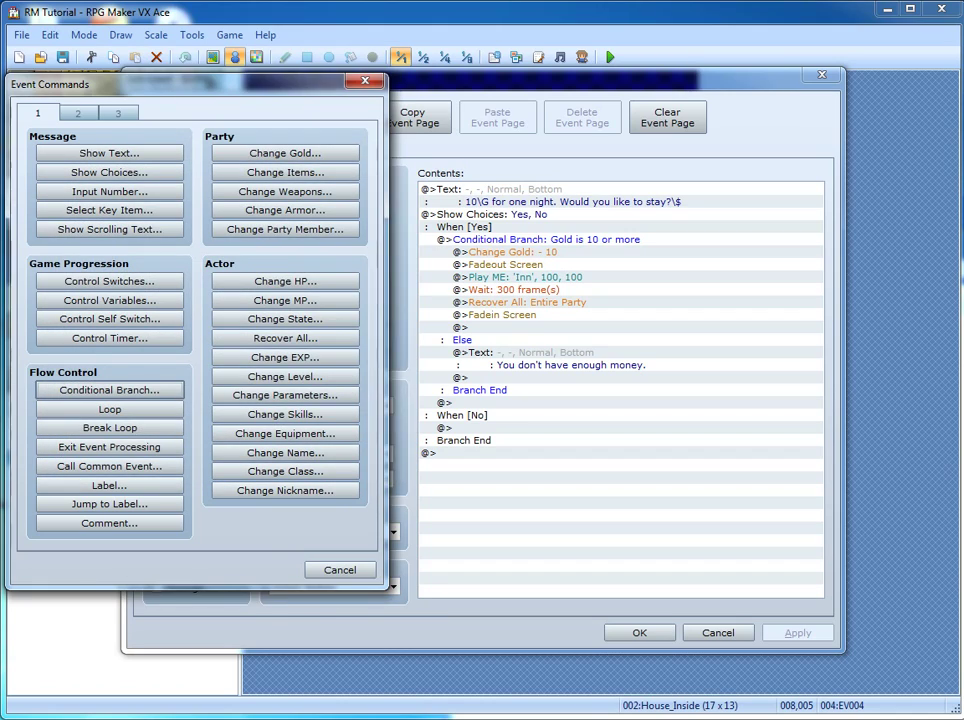
{"action": "left_click", "coordinate": [340, 570]}
Examine how the inn event's gold condition separates the paid-stay commands from the Else message
{"action": "left_click", "coordinate": [540, 252]}
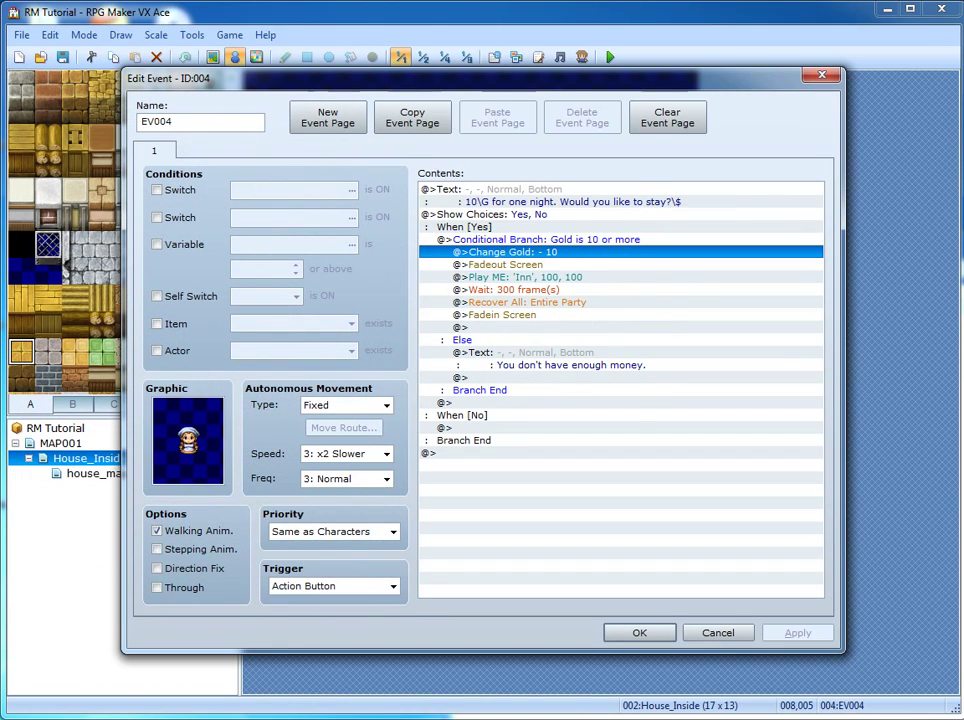
{"action": "left_click", "coordinate": [560, 365]}
{"action": "left_click", "coordinate": [520, 340]}
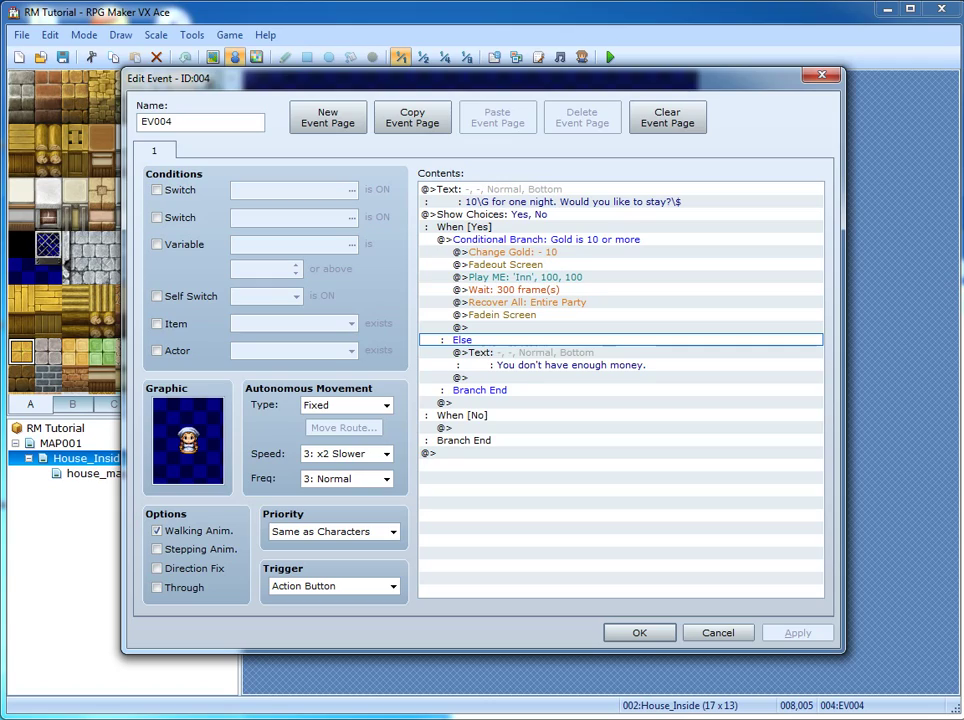
{"action": "left_click", "coordinate": [560, 359]}
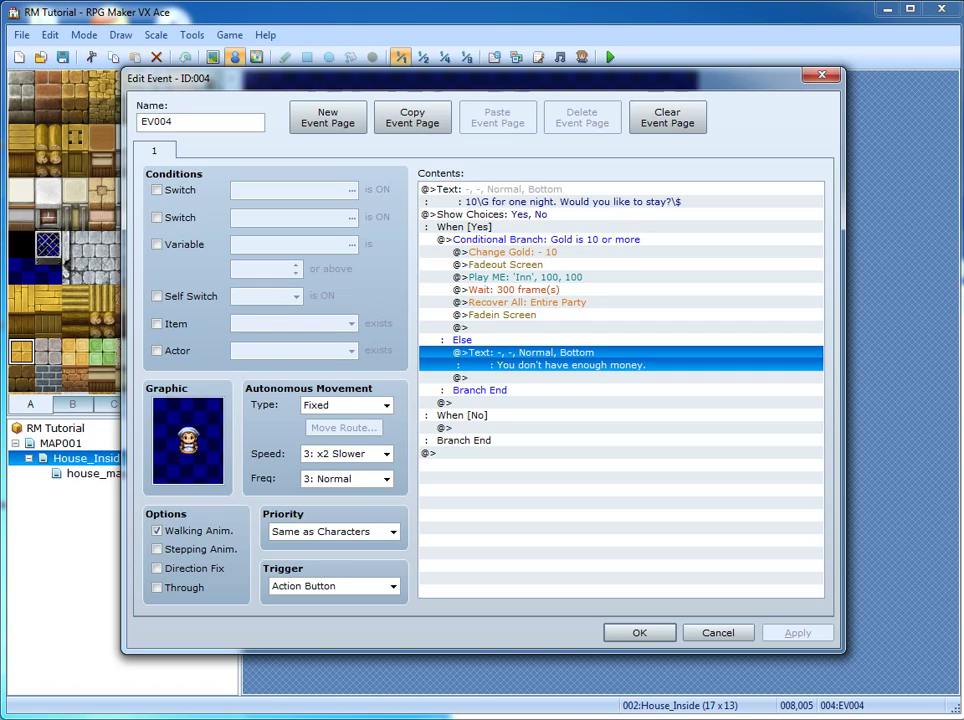
{"action": "left_click", "coordinate": [545, 240]}
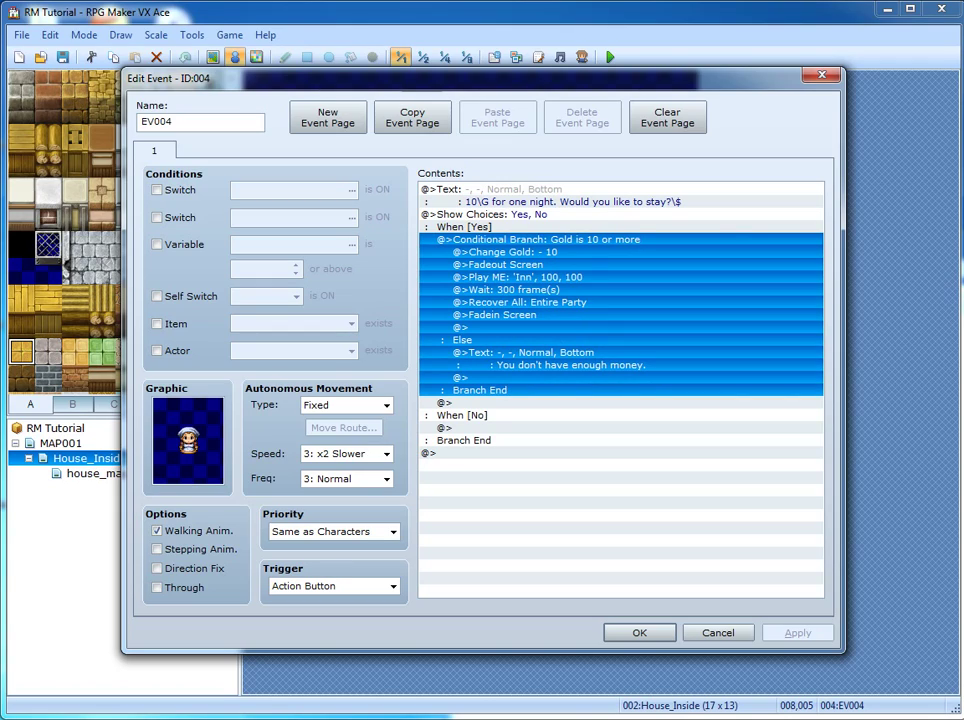
{"action": "left_click", "coordinate": [525, 277]}
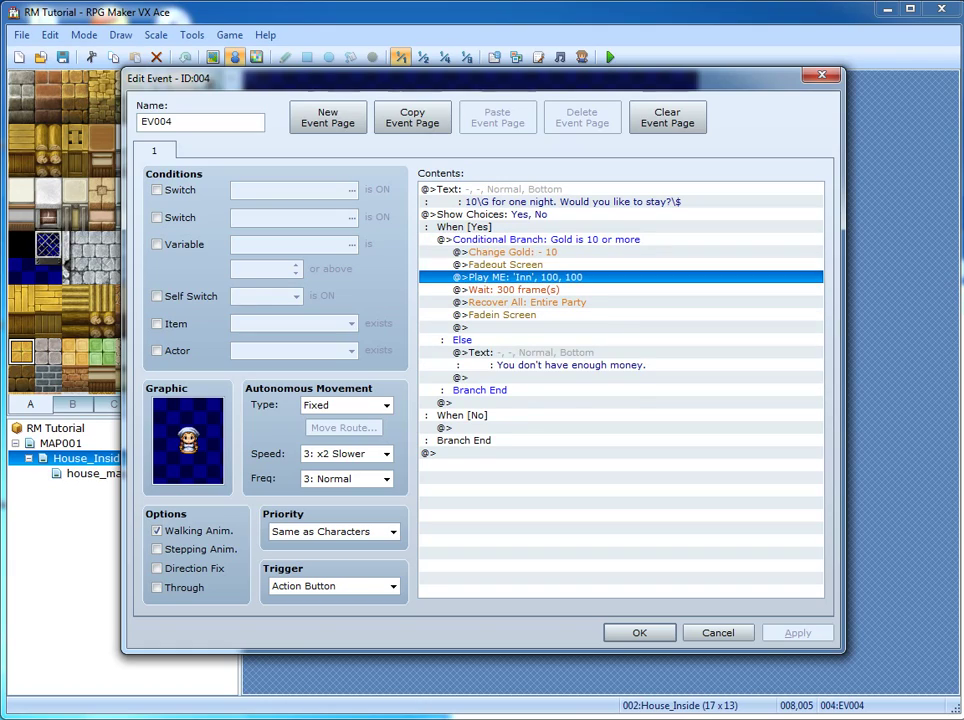
{"action": "left_click", "coordinate": [560, 365]}
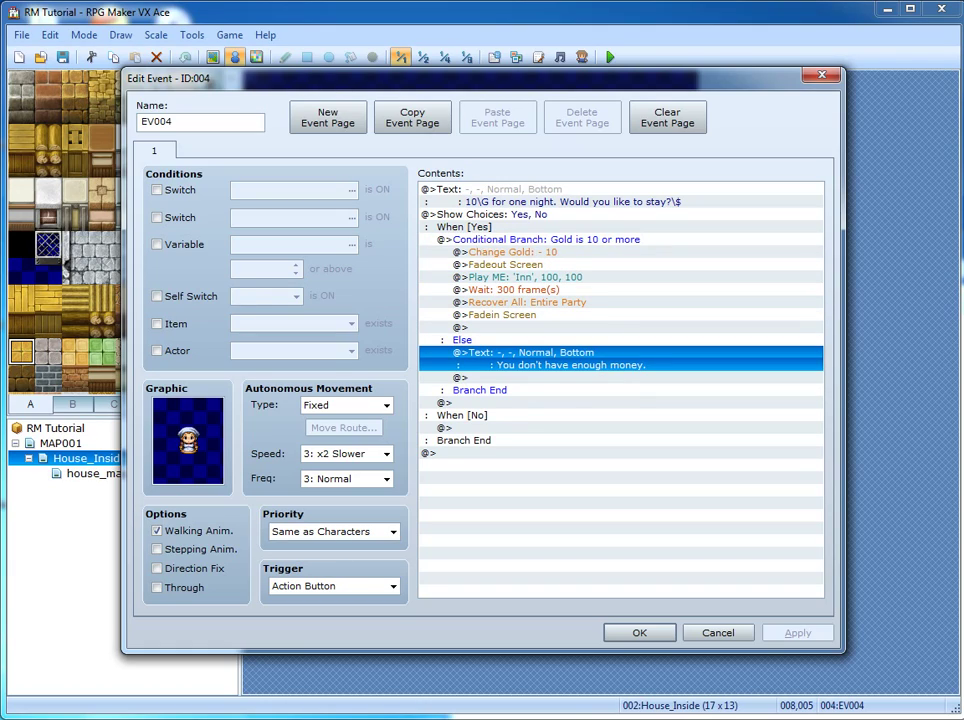
{"action": "left_click", "coordinate": [534, 239]}
{"action": "right_click", "coordinate": [534, 235]}
{"action": "left_click", "coordinate": [522, 243]}
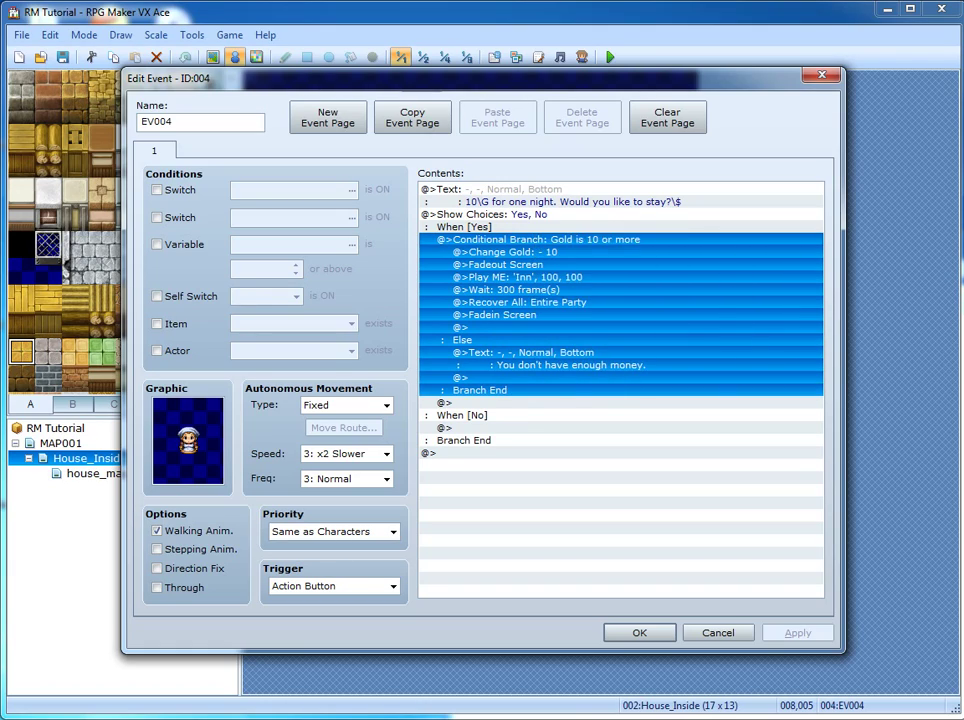
Review the commands that run when the hero can pay, check the No branch, and close the inn event
{"action": "left_click", "coordinate": [522, 252]}
{"action": "left_click", "coordinate": [522, 327], "text": "shift"}
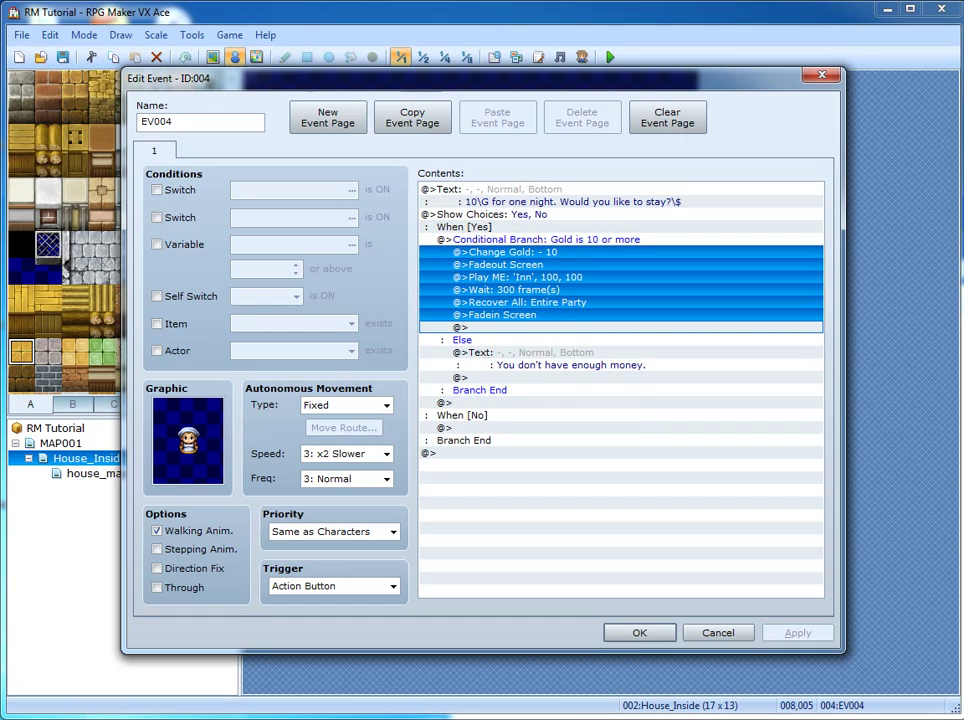
{"action": "left_click", "coordinate": [522, 265]}
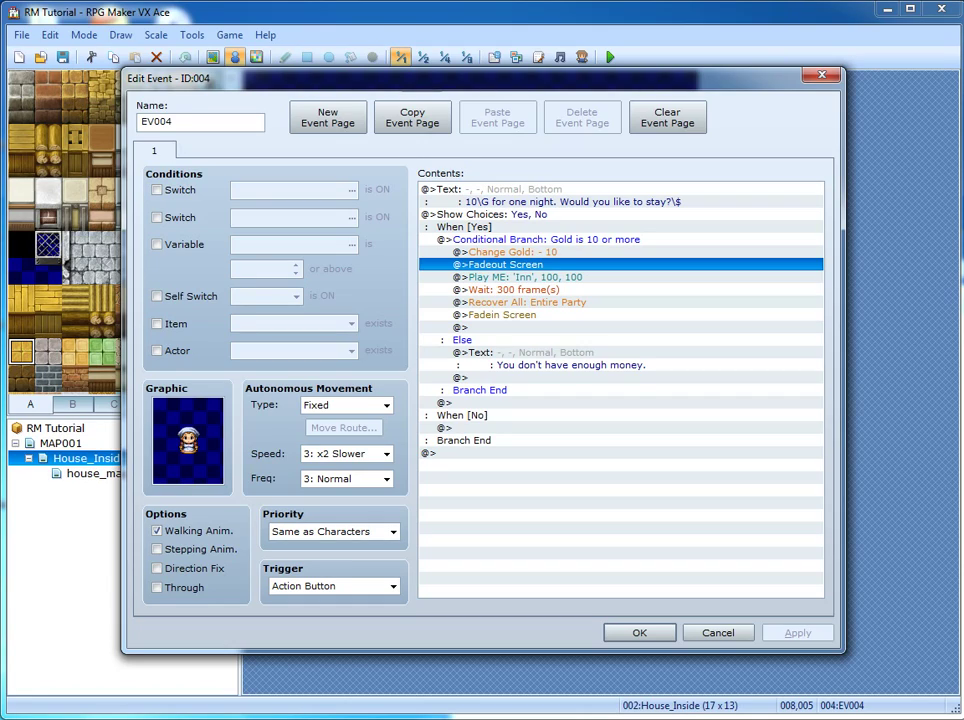
{"action": "left_click", "coordinate": [528, 302]}
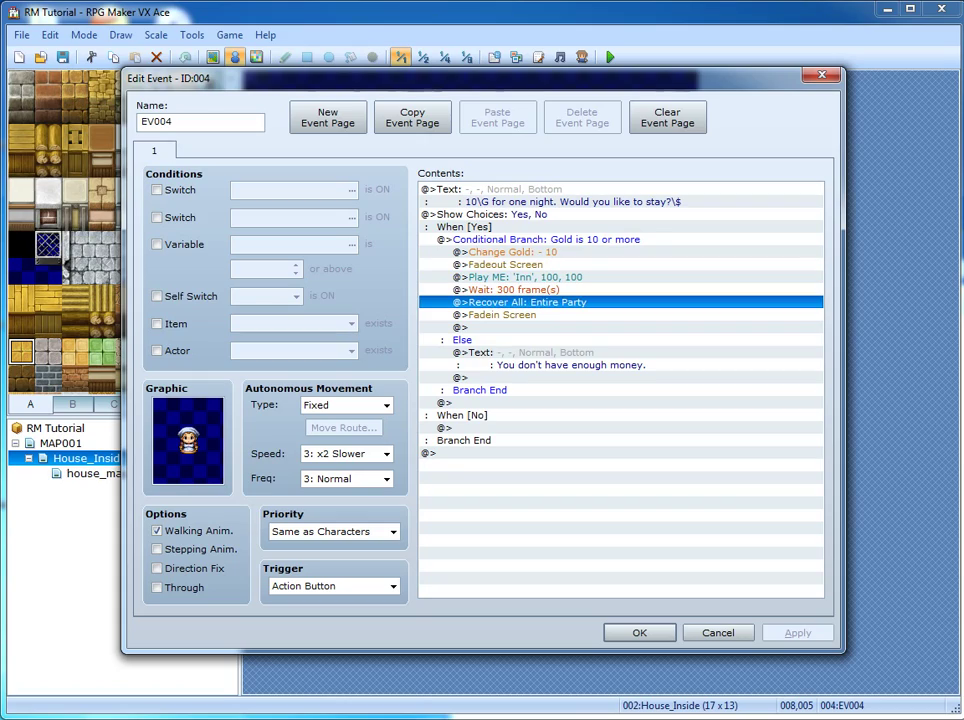
{"action": "left_click", "coordinate": [502, 315]}
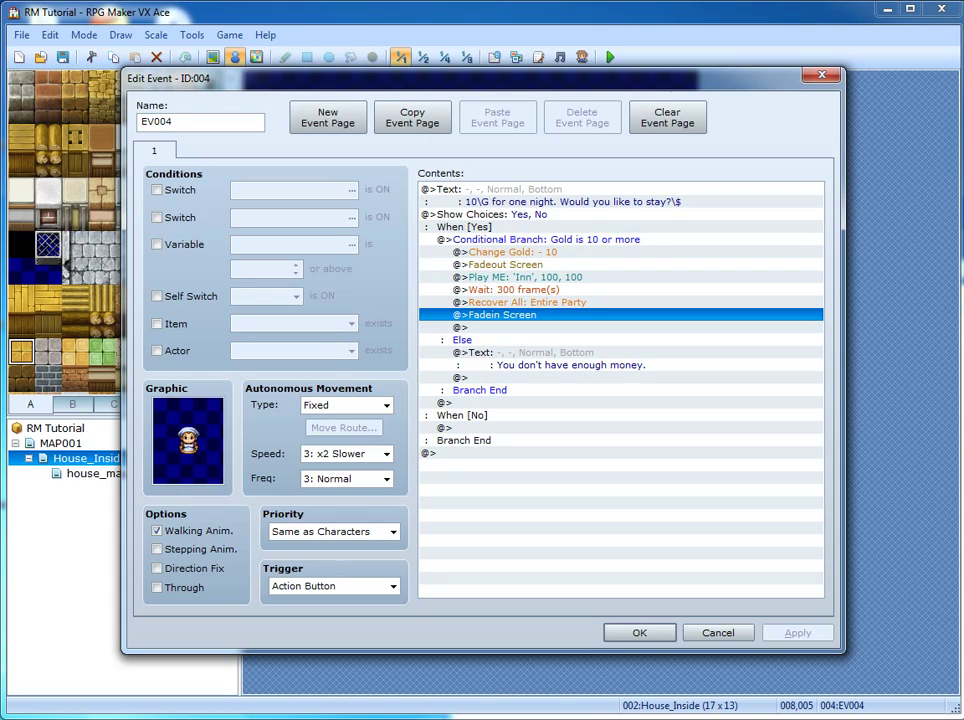
{"action": "left_click", "coordinate": [490, 428]}
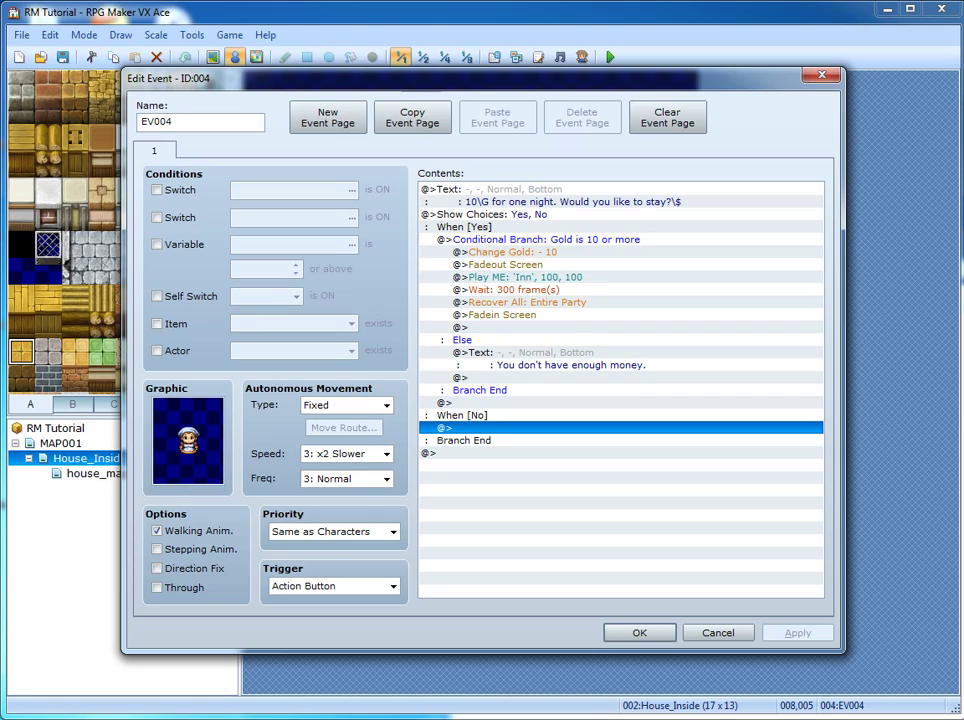
{"action": "left_click", "coordinate": [490, 453]}
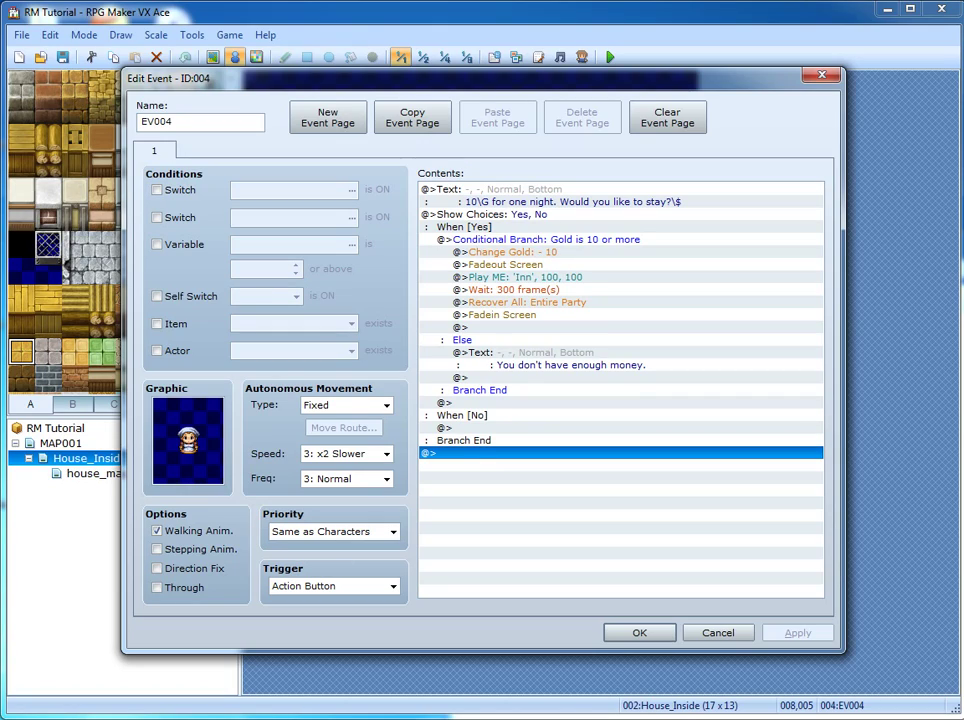
{"action": "left_click", "coordinate": [640, 633]}
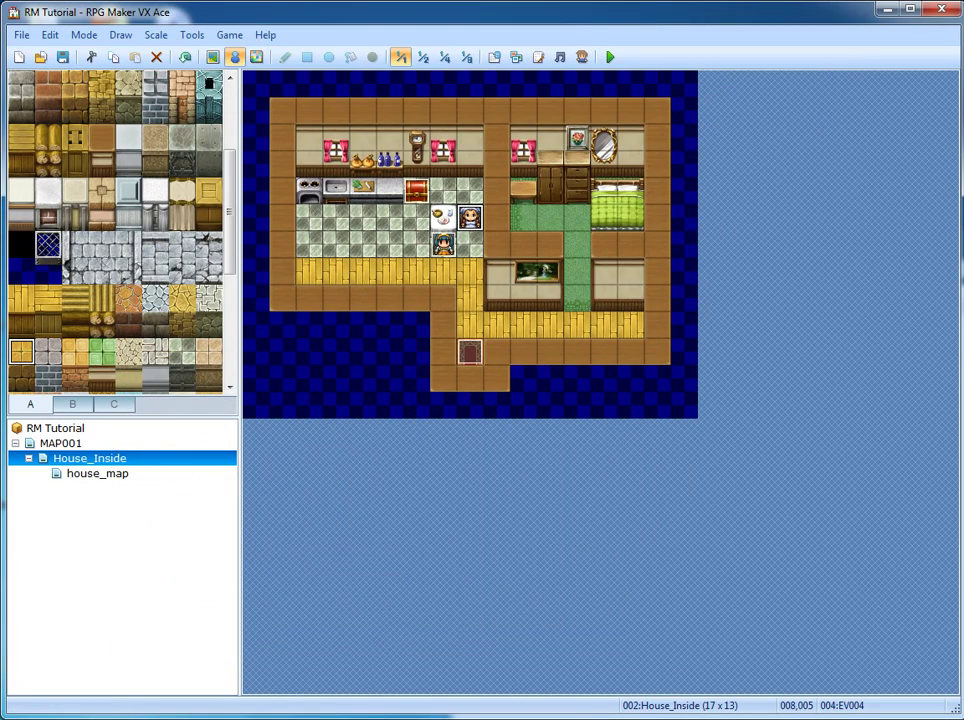
Create an event on the kitchen floor of House_Inside and give it the orange-haired character graphic from Behavior3
{"action": "double_click", "coordinate": [337, 217]}
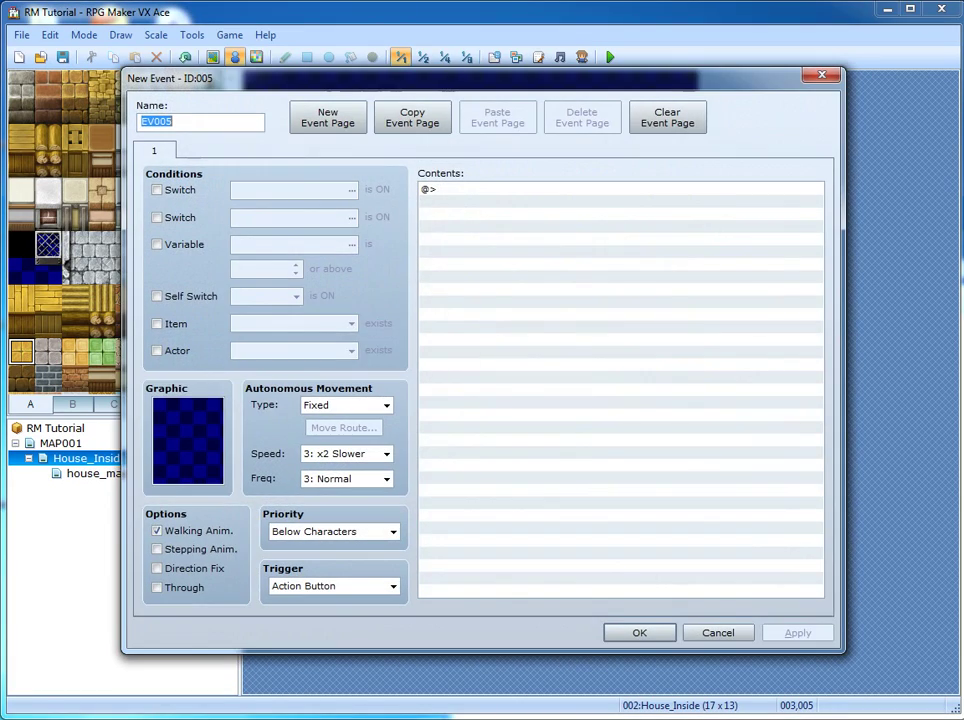
{"action": "double_click", "coordinate": [184, 440]}
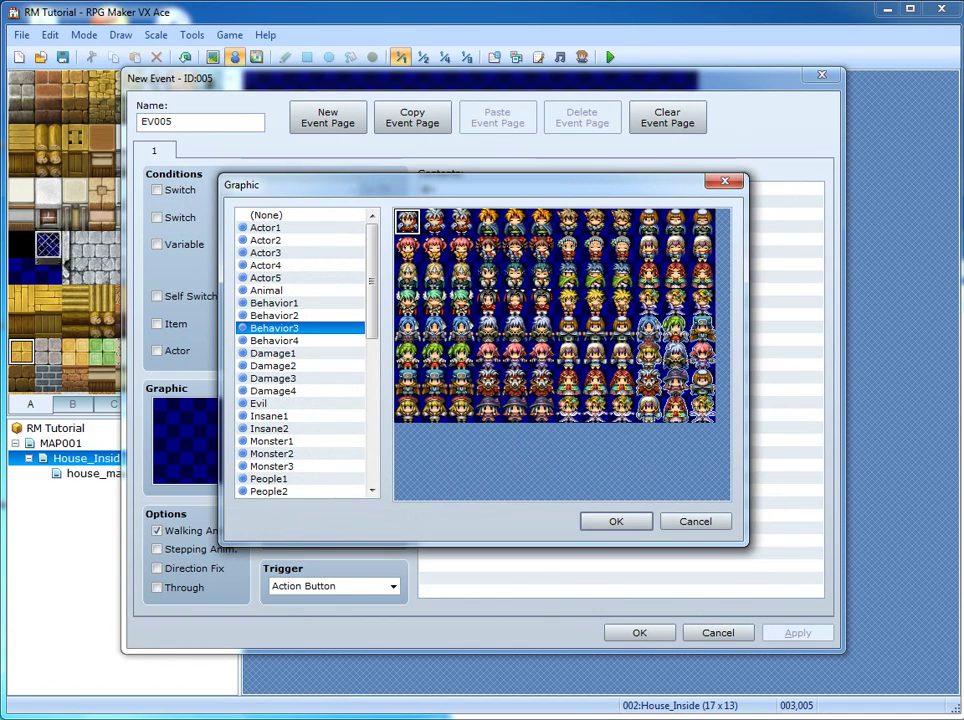
{"action": "double_click", "coordinate": [515, 222]}
{"action": "double_click", "coordinate": [520, 189]}
{"action": "left_click", "coordinate": [543, 171]}
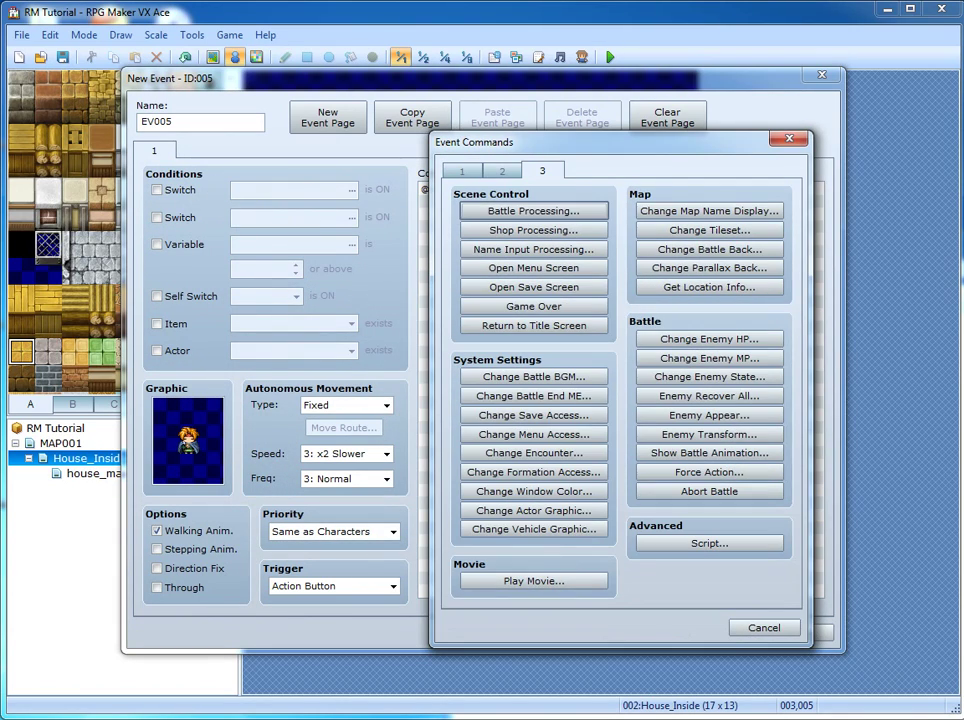
{"action": "key", "text": "Down"}
{"action": "key", "text": "Return"}
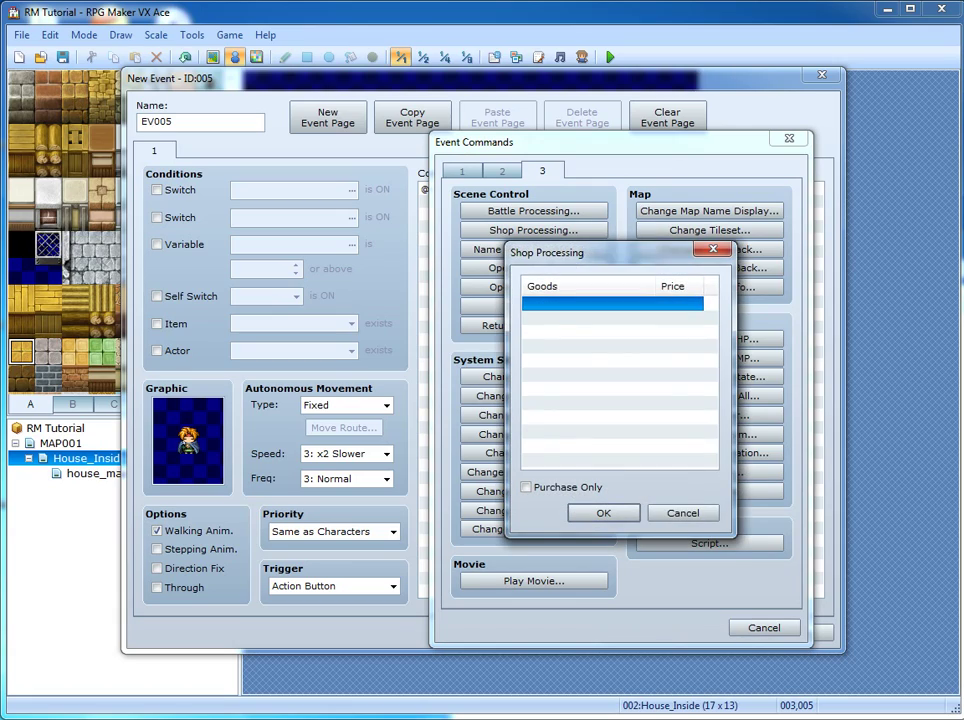
{"action": "key", "text": "Return"}
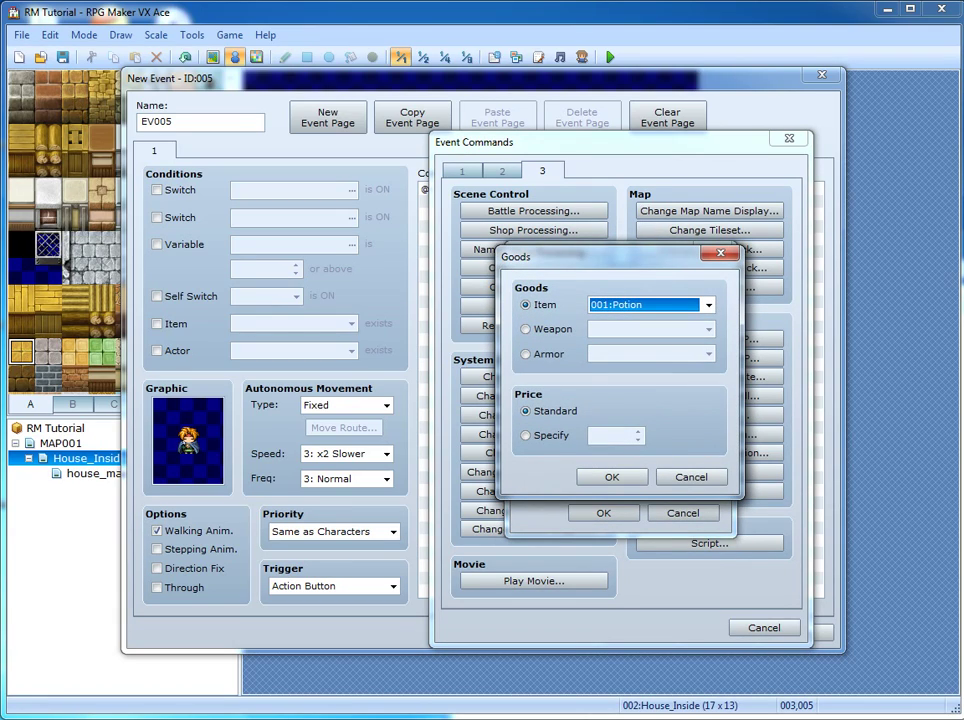
{"action": "key", "text": "Return"}
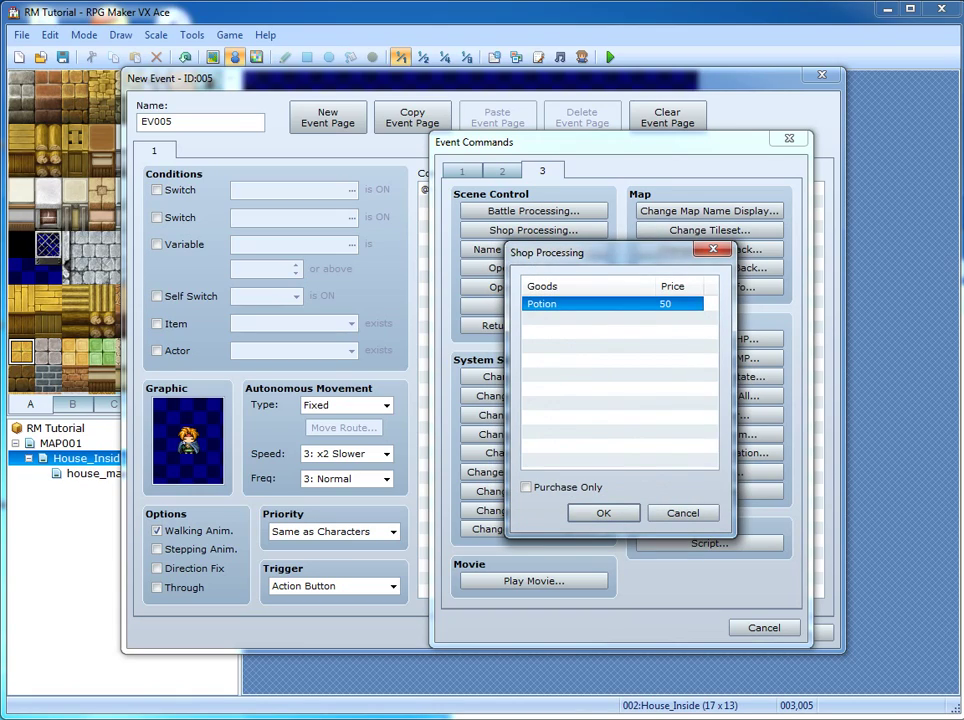
{"action": "key", "text": "Return"}
{"action": "key", "text": "Down"}
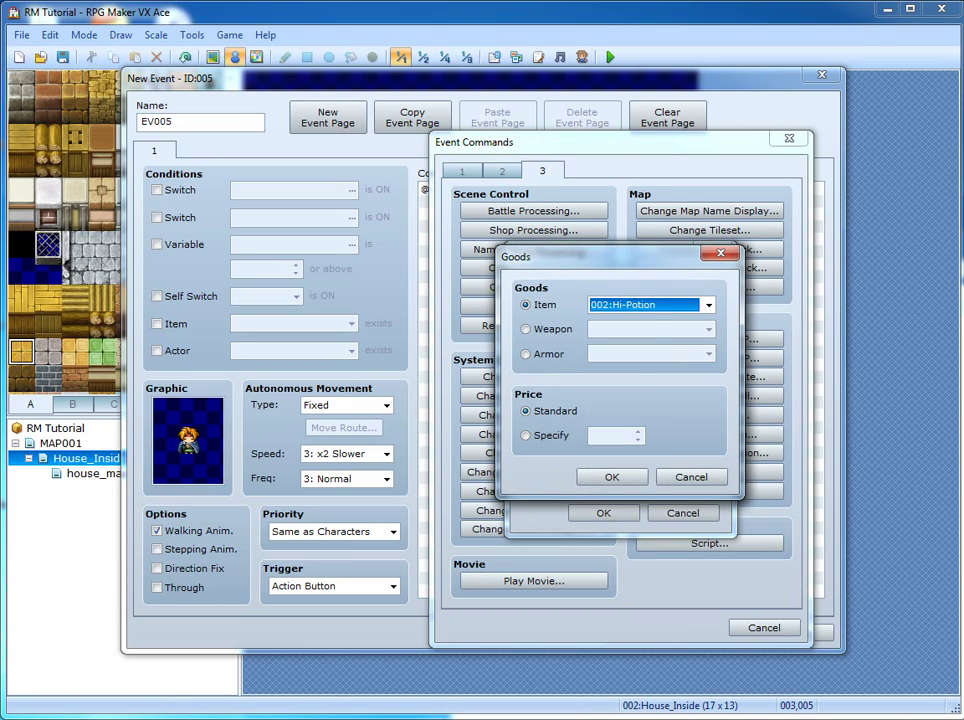
{"action": "key", "text": "Return"}
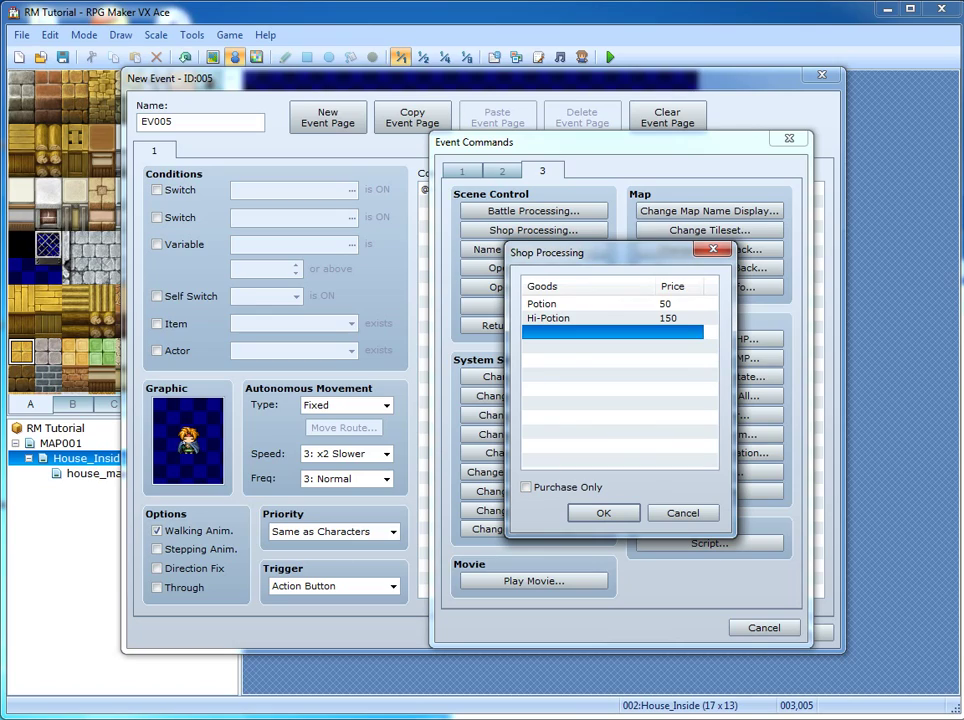
{"action": "right_click", "coordinate": [656, 319]}
{"action": "left_click", "coordinate": [699, 330]}
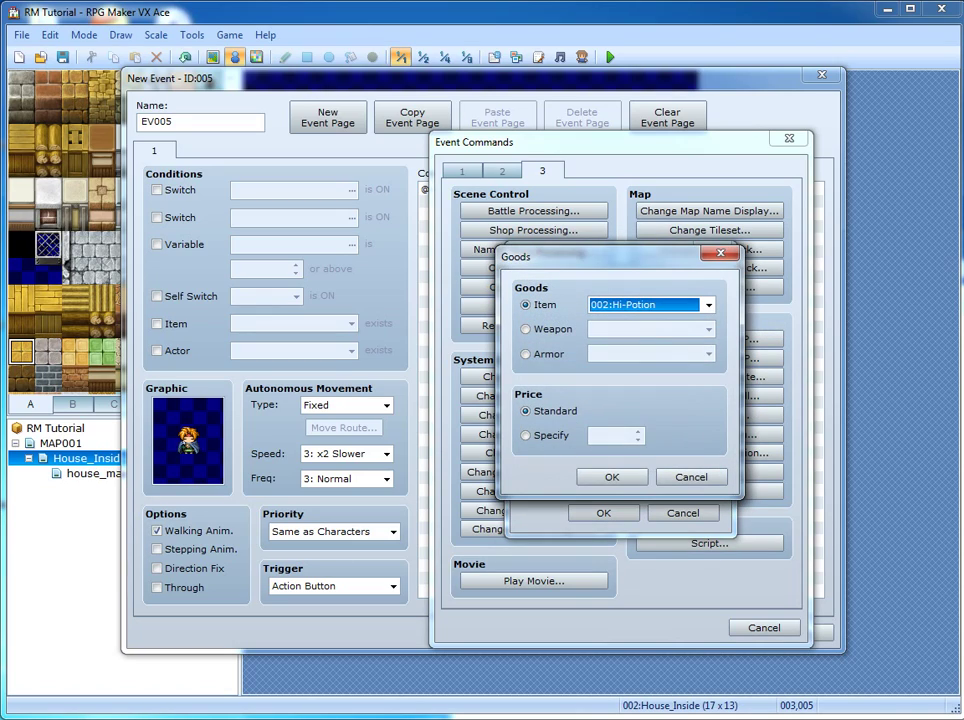
{"action": "left_click", "coordinate": [526, 436]}
{"action": "double_click", "coordinate": [602, 436]}
{"action": "left_click", "coordinate": [526, 411]}
{"action": "left_click", "coordinate": [691, 477]}
{"action": "left_click", "coordinate": [683, 513]}
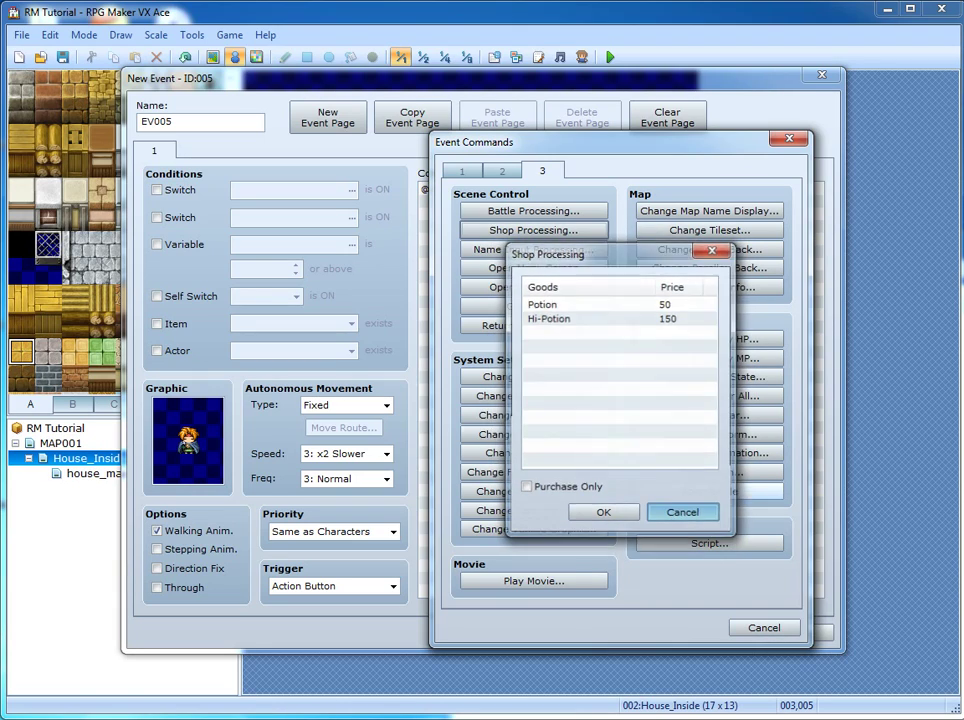
{"action": "key", "text": "Escape"}
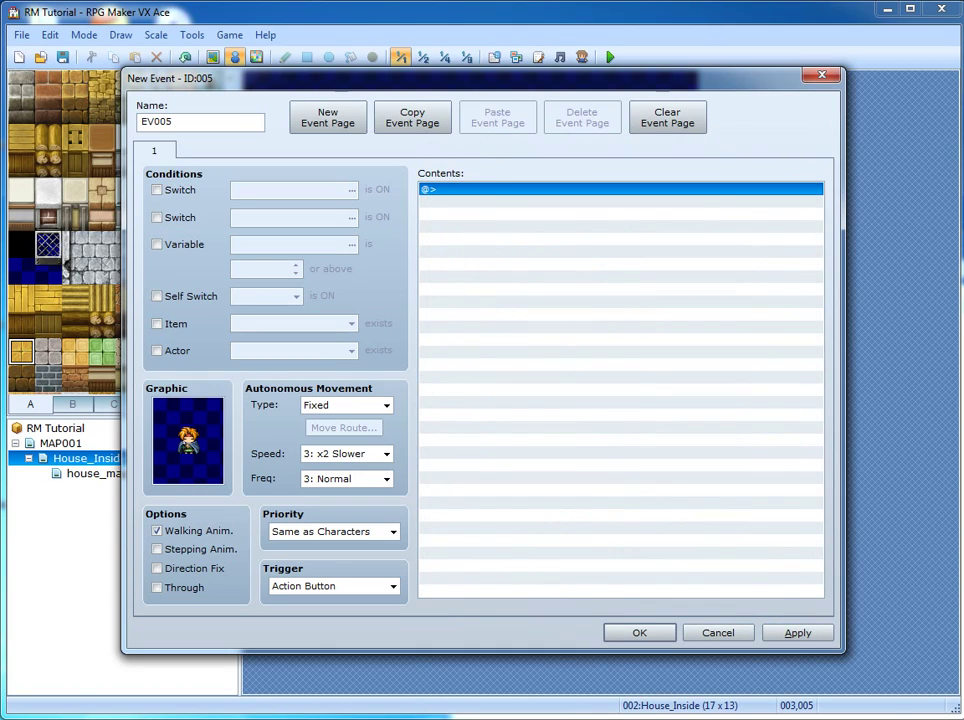
Add a Shop Processing command selling Potion and Hi-Potion at standard prices, leaving Purchase Only off
{"action": "key", "text": "Return"}
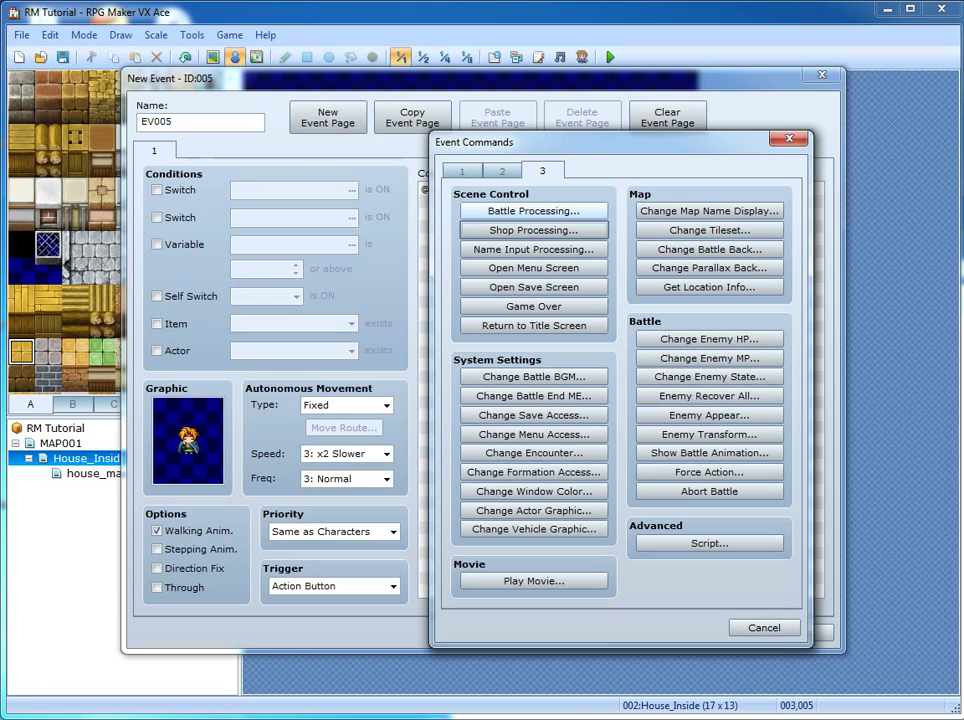
{"action": "key", "text": "Return"}
{"action": "key", "text": "Return"}
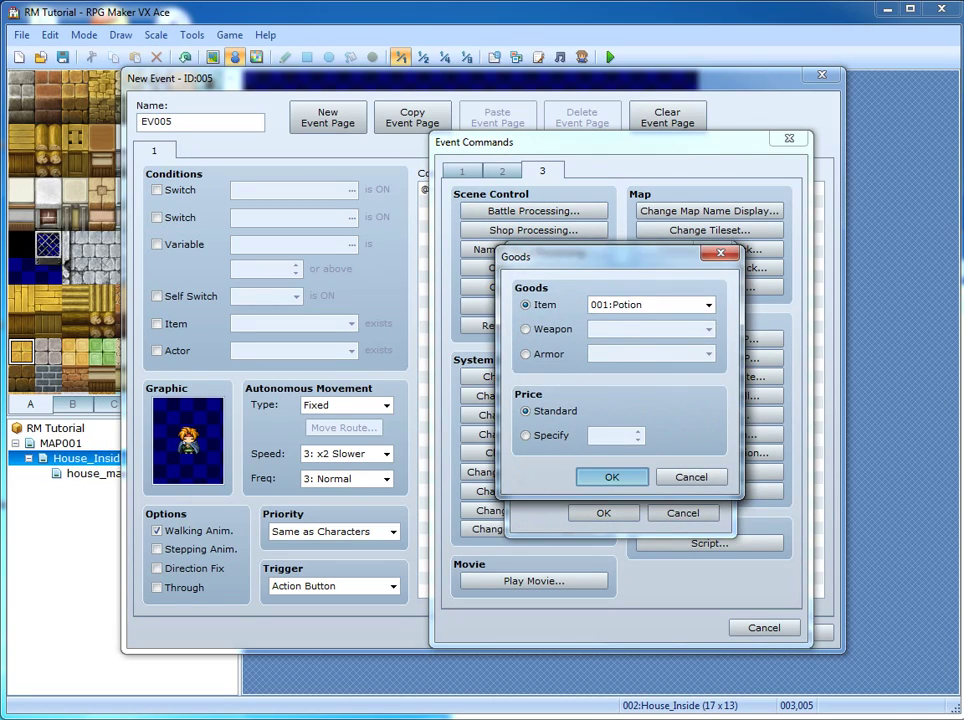
{"action": "key", "text": "Return"}
{"action": "key", "text": "Down"}
{"action": "key", "text": "Return"}
{"action": "key", "text": "Down"}
{"action": "key", "text": "Return"}
{"action": "key", "text": "Tab"}
{"action": "key", "text": "space"}
{"action": "key", "text": "space"}
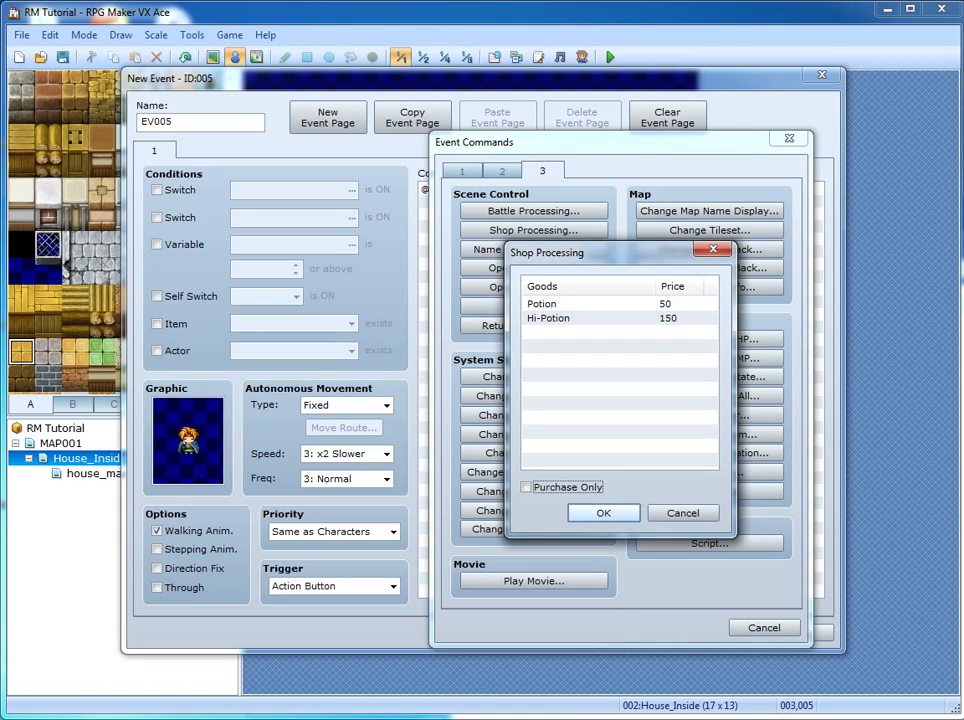
{"action": "key", "text": "Return"}
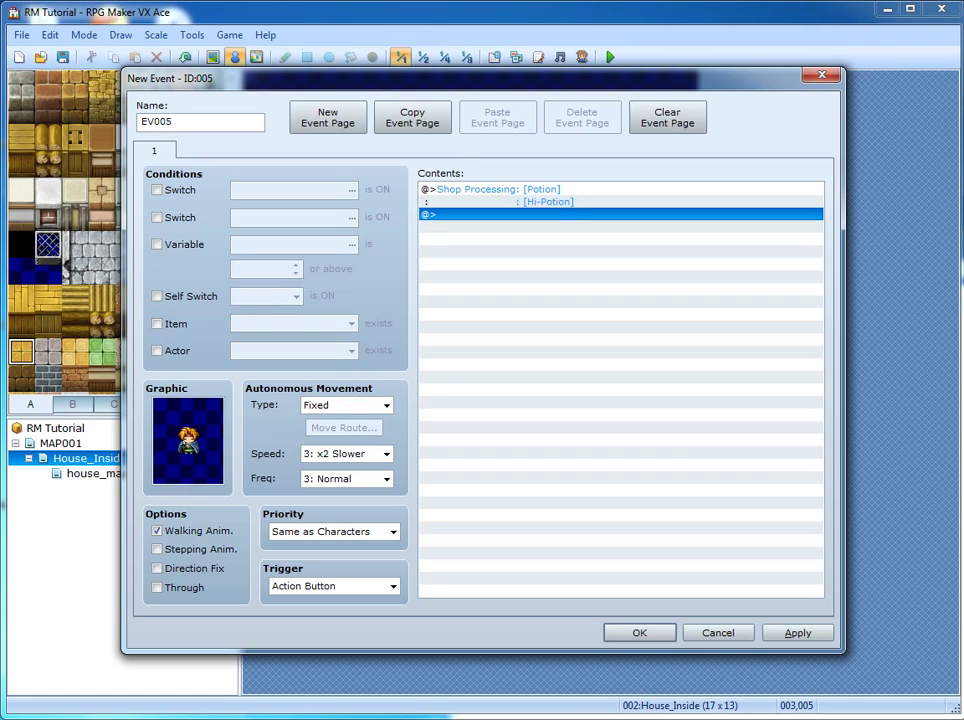
Insert a Show Text message reading "Would you like to shop?" before the Shop Processing command
{"action": "right_click", "coordinate": [517, 190]}
{"action": "left_click", "coordinate": [562, 202]}
{"action": "left_click", "coordinate": [462, 171]}
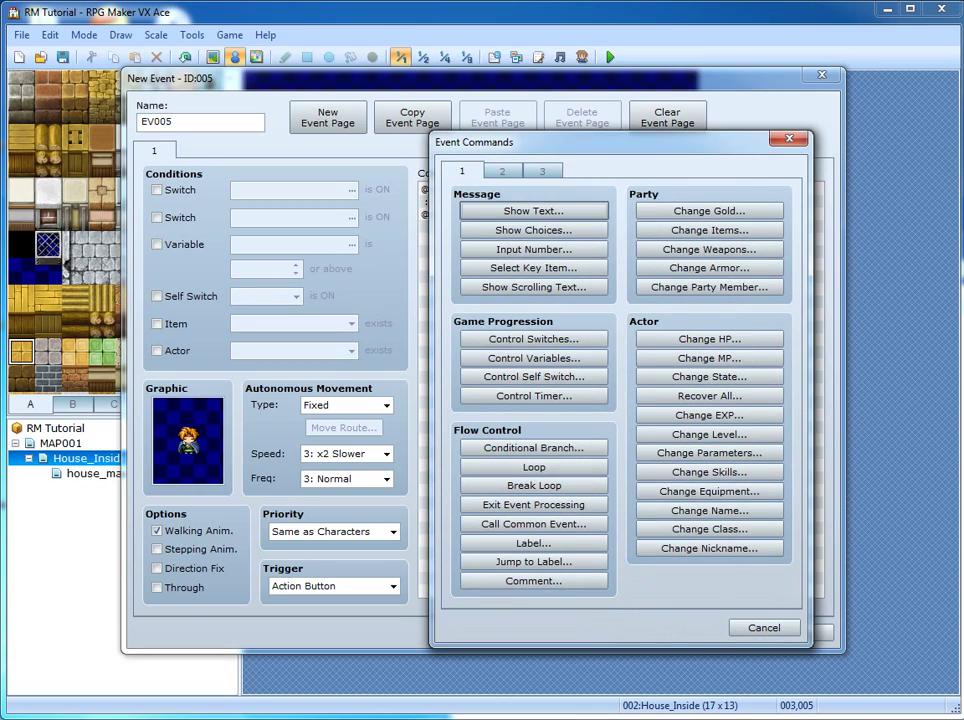
{"action": "left_click", "coordinate": [533, 211]}
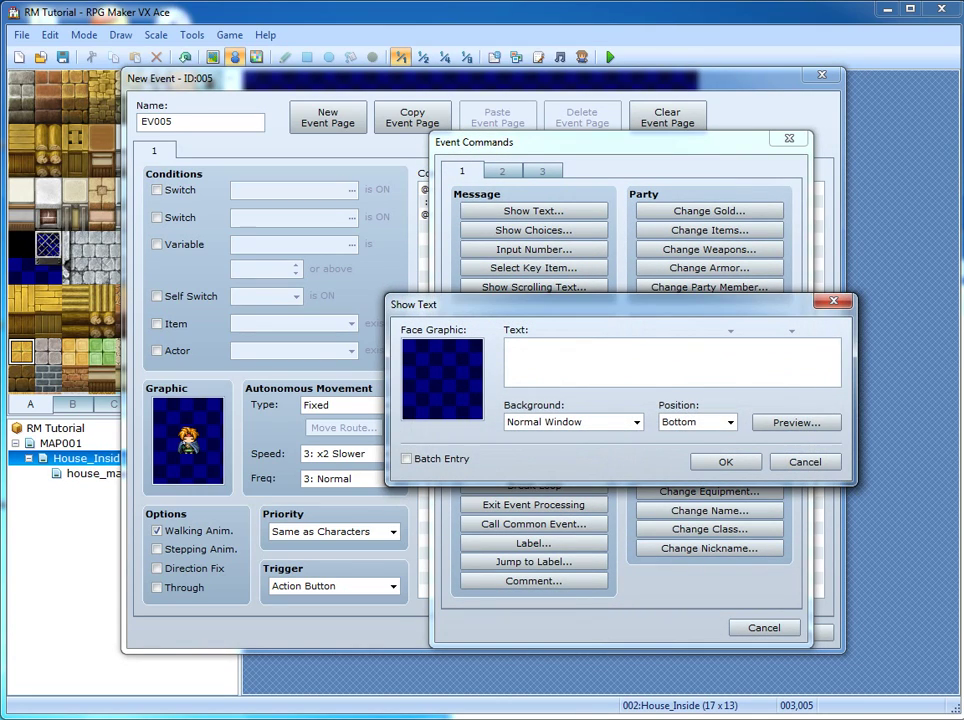
{"action": "type", "text": "What"}
{"action": "key", "text": "shift+Home"}
{"action": "type", "text": "Would you like to shop?"}
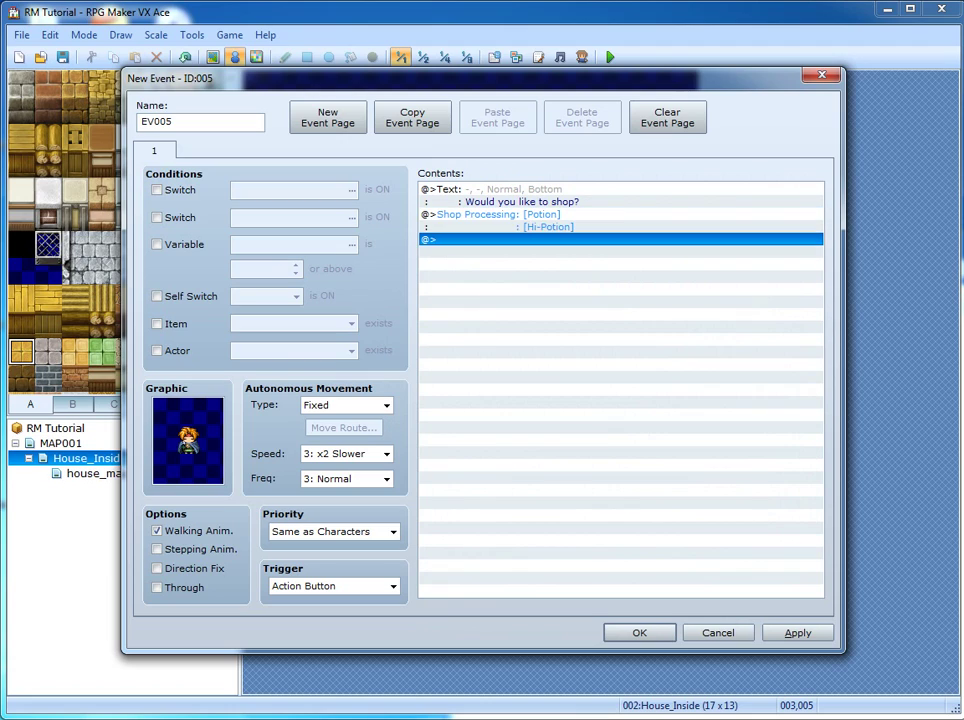
Insert Show Choices between the message and the shop command, with the options "Shop" and "Dont Shop"
{"action": "left_click", "coordinate": [560, 227]}
{"action": "right_click", "coordinate": [501, 224]}
{"action": "right_click", "coordinate": [513, 218]}
{"action": "left_click", "coordinate": [558, 230]}
{"action": "left_click", "coordinate": [534, 231]}
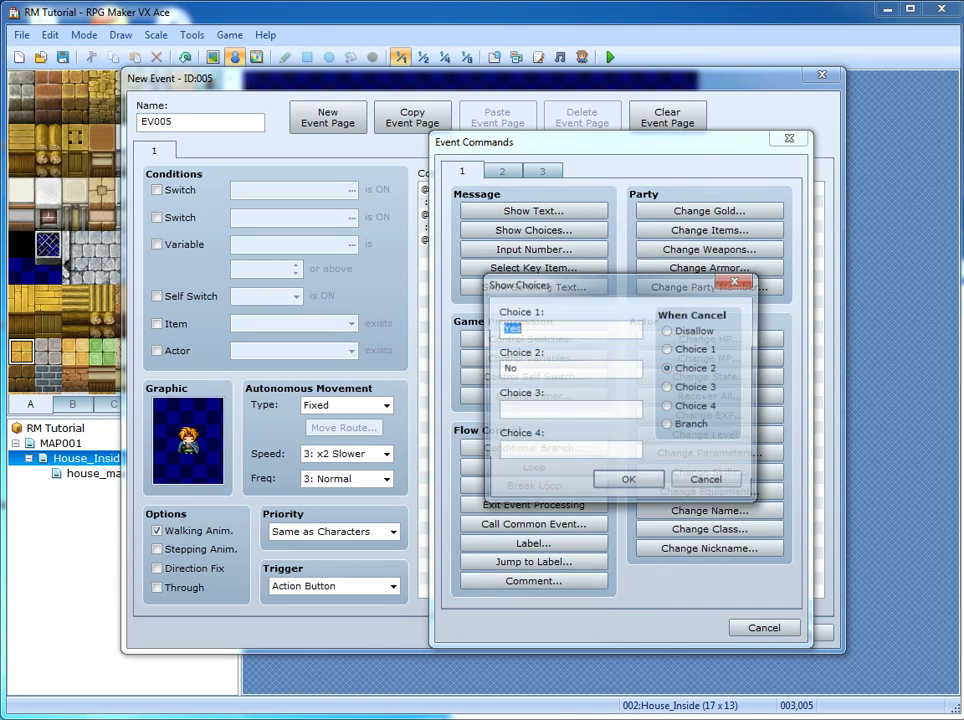
{"action": "left_click_drag", "start_coordinate": [540, 283], "coordinate": [645, 210]}
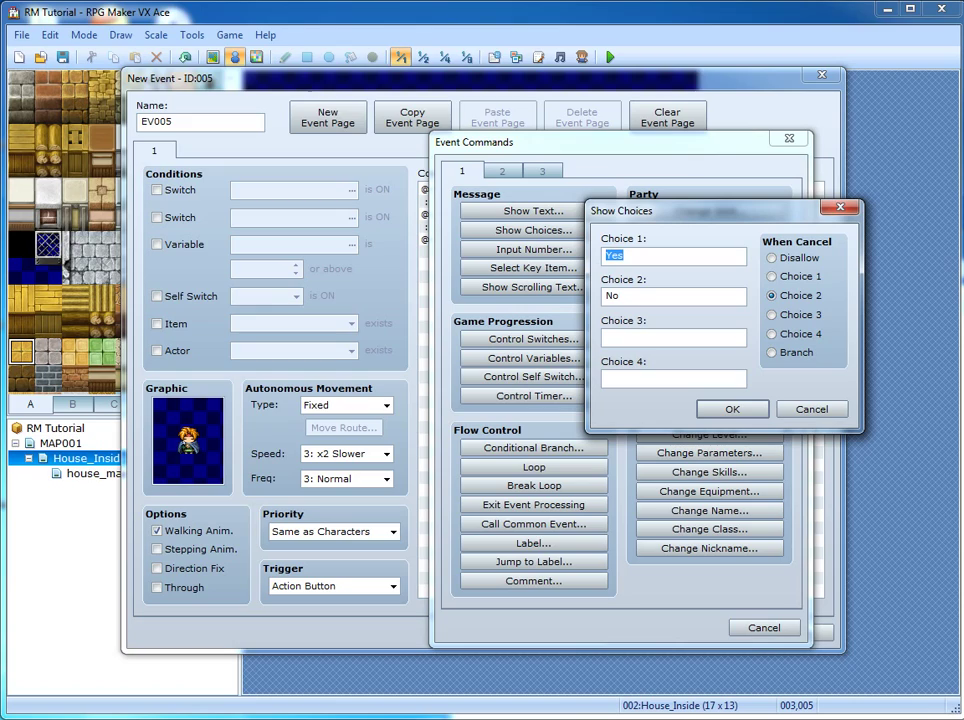
{"action": "type", "text": "Shop"}
{"action": "key", "text": "Tab"}
{"action": "type", "text": "Dont Shop"}
{"action": "key", "text": "Return"}
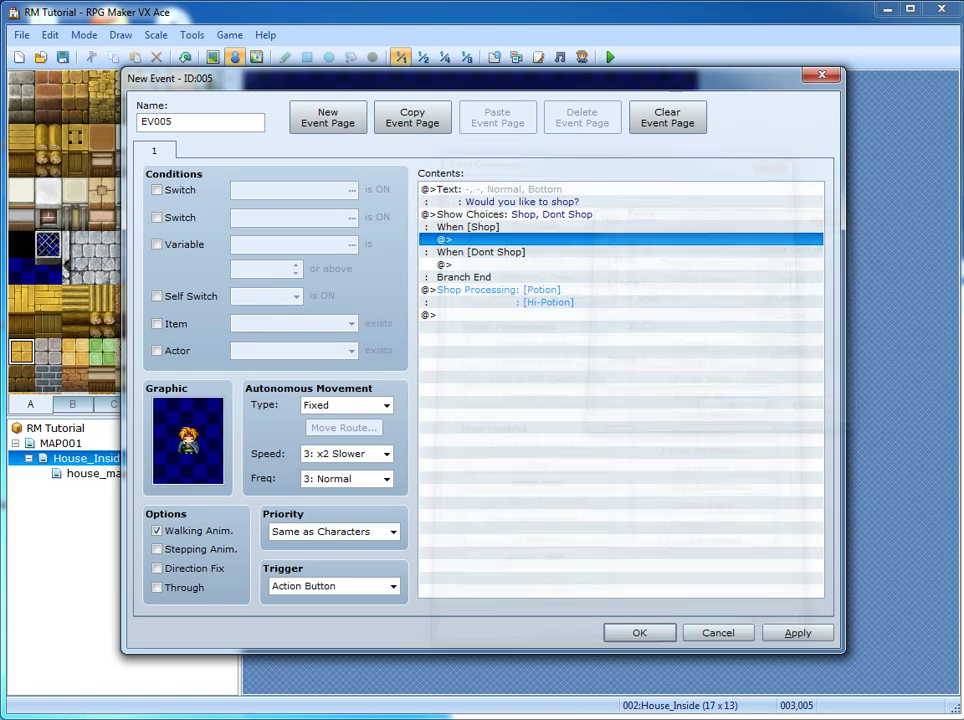
Move the Shop Processing command into the When [Shop] branch of the choices
{"action": "left_click", "coordinate": [480, 239]}
{"action": "left_click", "coordinate": [480, 227]}
{"action": "left_click", "coordinate": [485, 252]}
{"action": "left_click", "coordinate": [490, 290]}
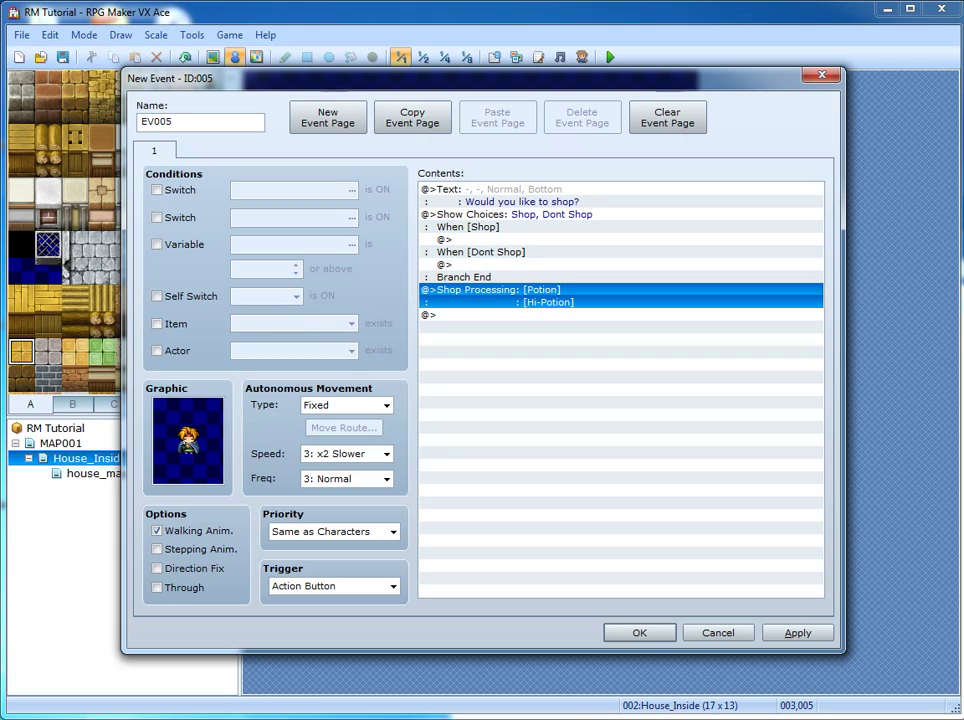
{"action": "key", "text": "ctrl+x"}
{"action": "left_click", "coordinate": [480, 239]}
{"action": "key", "text": "ctrl+v"}
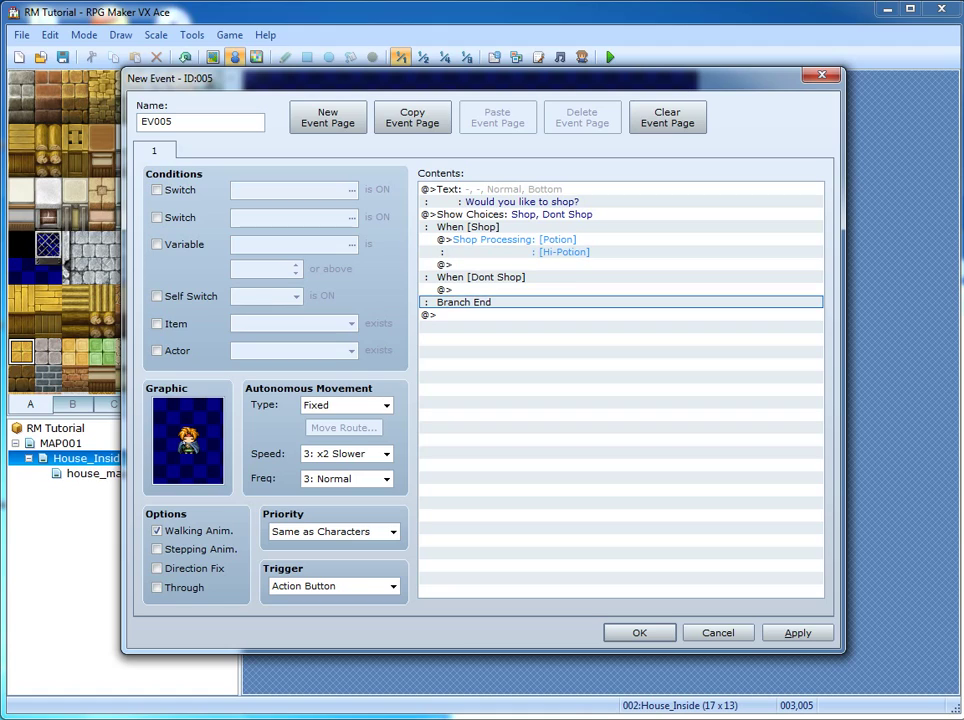